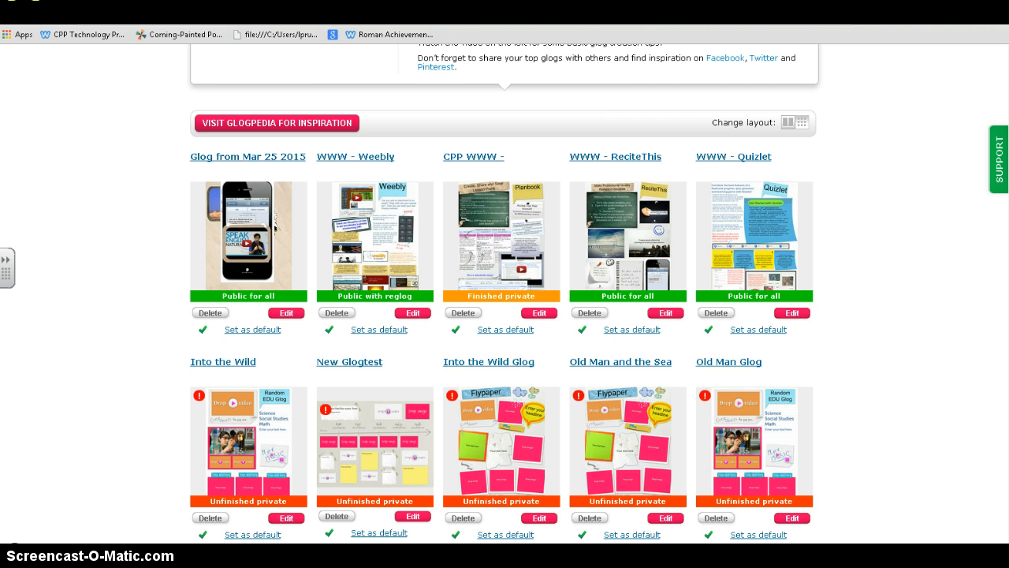
- Create a new glog, browse the template carousel, and start from the Vertical template
{"action": "scroll", "coordinate": [504, 295], "scroll_direction": "up", "scroll_amount": 6}
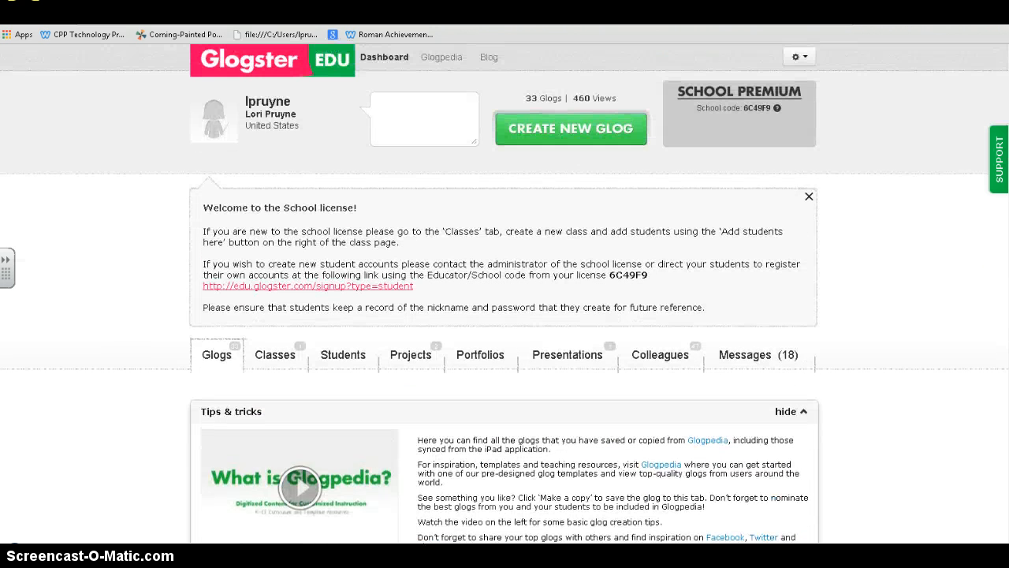
{"action": "left_click", "coordinate": [595, 136]}
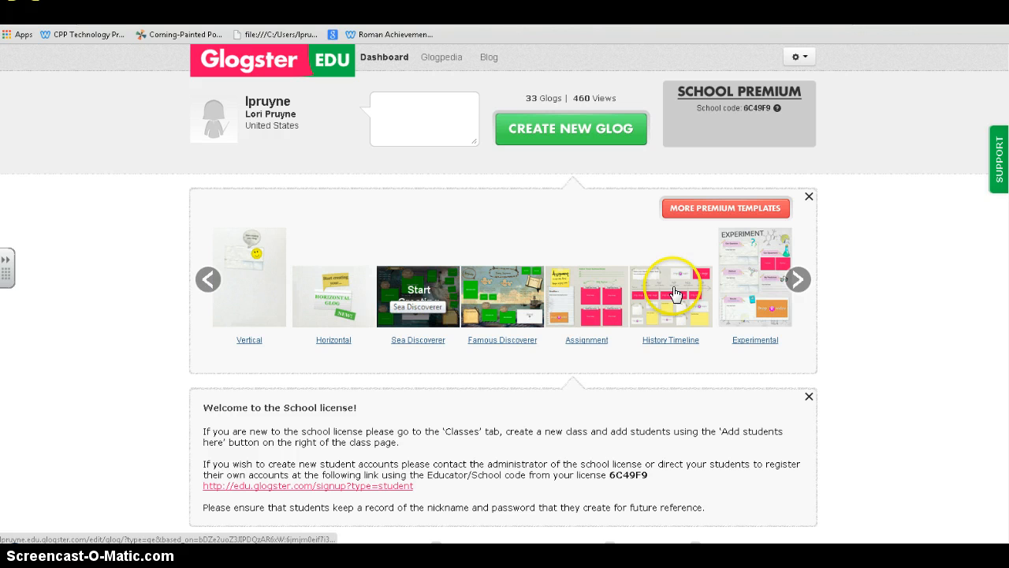
{"action": "left_click", "coordinate": [798, 279]}
{"action": "left_click", "coordinate": [798, 284]}
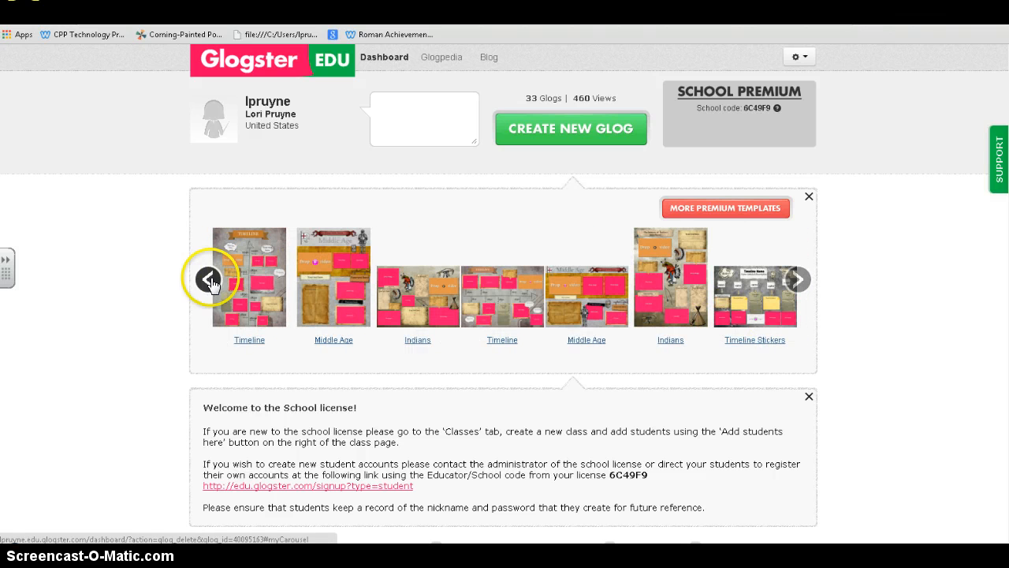
{"action": "left_click", "coordinate": [209, 279]}
{"action": "left_click", "coordinate": [208, 279]}
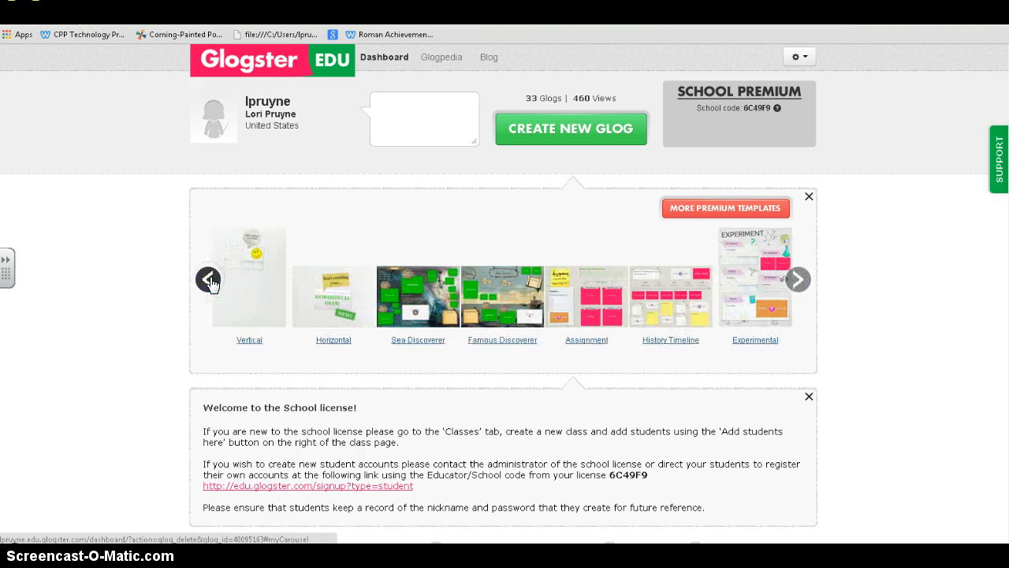
{"action": "left_click", "coordinate": [251, 314]}
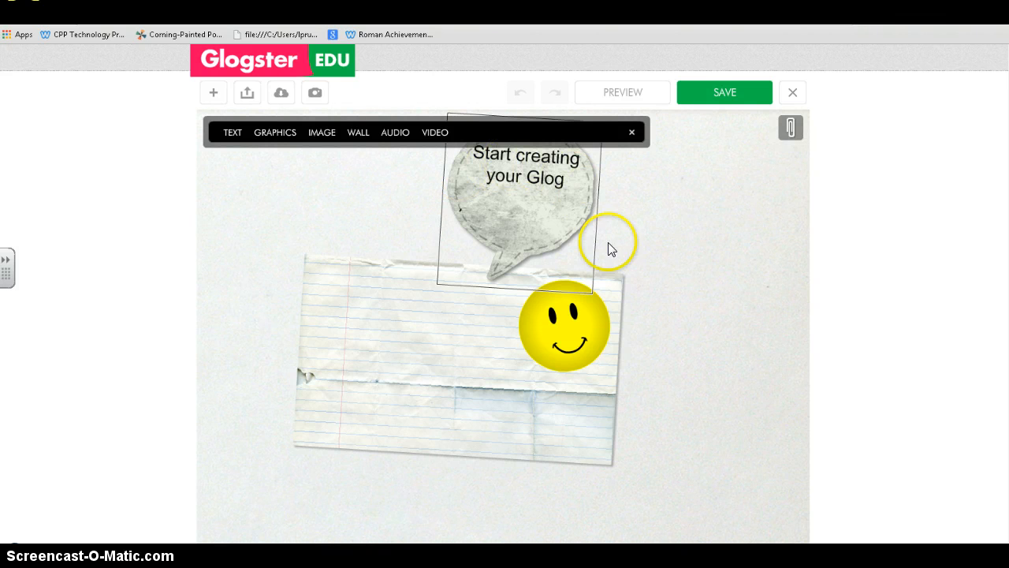
- Enlarge the speech bubble, tilt it about 45 degrees, and move it right over the smiley
{"action": "left_click", "coordinate": [554, 215]}
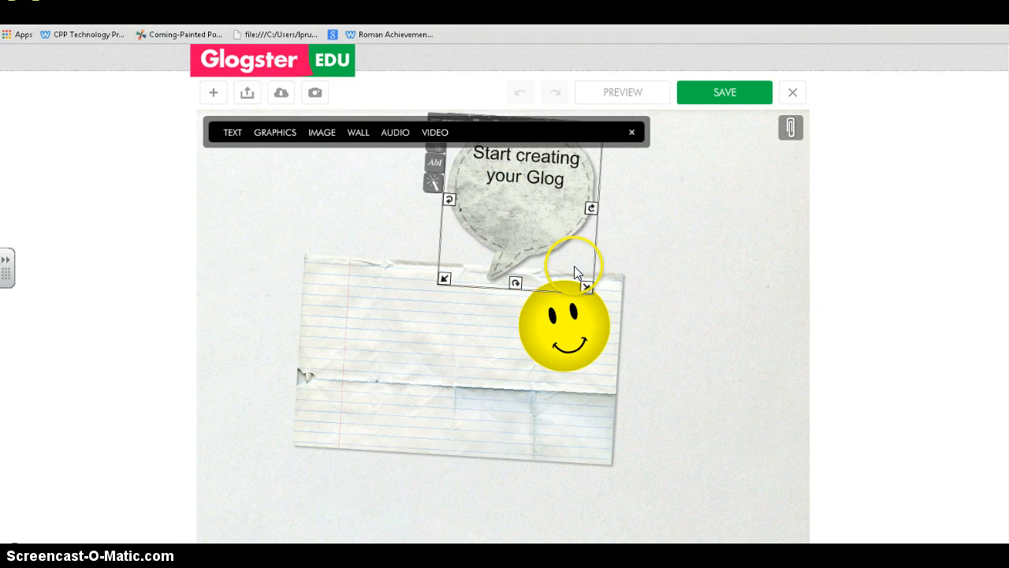
{"action": "left_click_drag", "start_coordinate": [587, 285], "coordinate": [606, 305]}
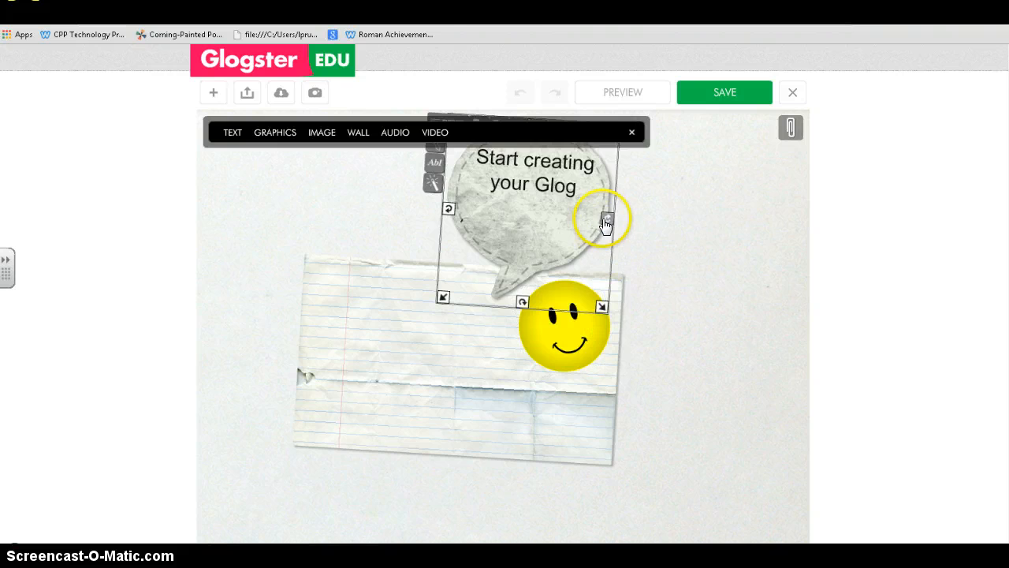
{"action": "left_click_drag", "start_coordinate": [604, 218], "coordinate": [638, 286]}
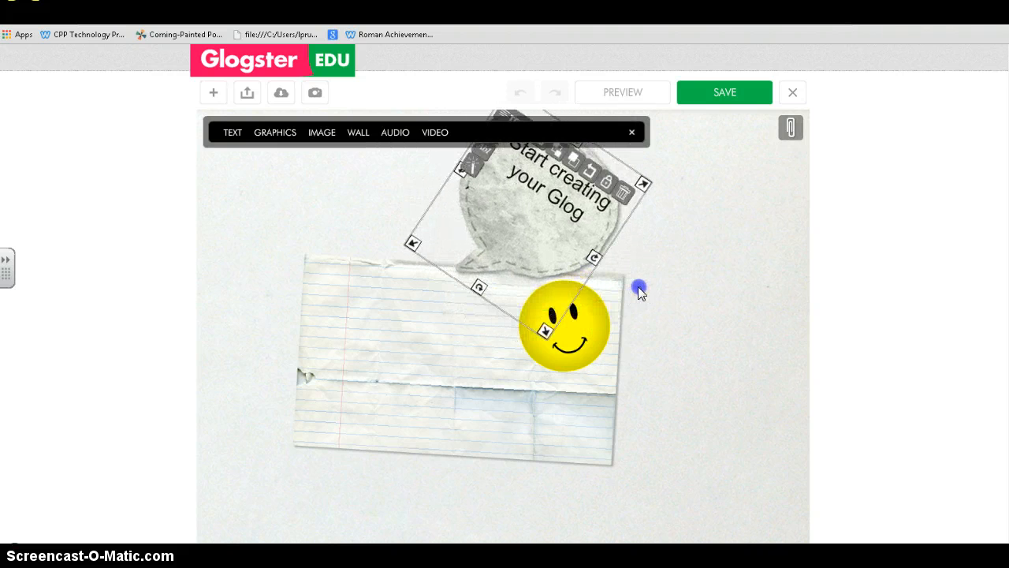
{"action": "left_click_drag", "start_coordinate": [564, 238], "coordinate": [690, 370]}
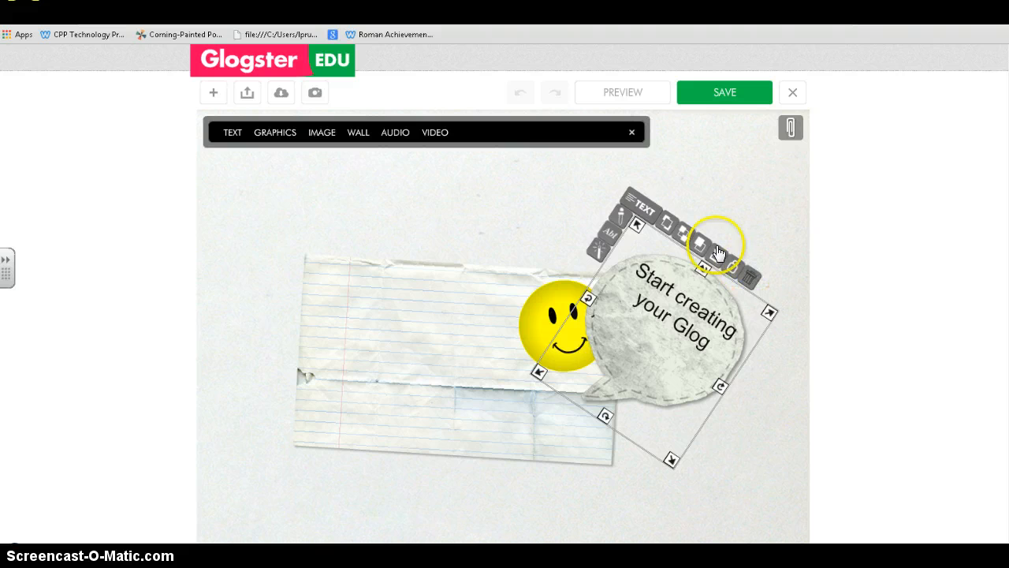
- Send the speech bubble behind the smiley and make a duplicate of it
{"action": "left_click", "coordinate": [640, 283]}
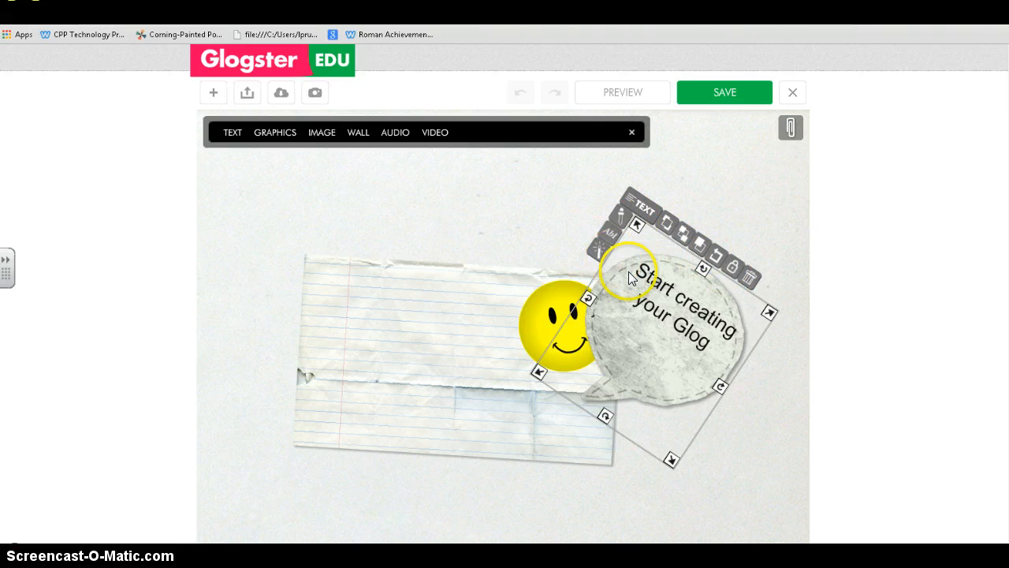
{"action": "left_click", "coordinate": [665, 227]}
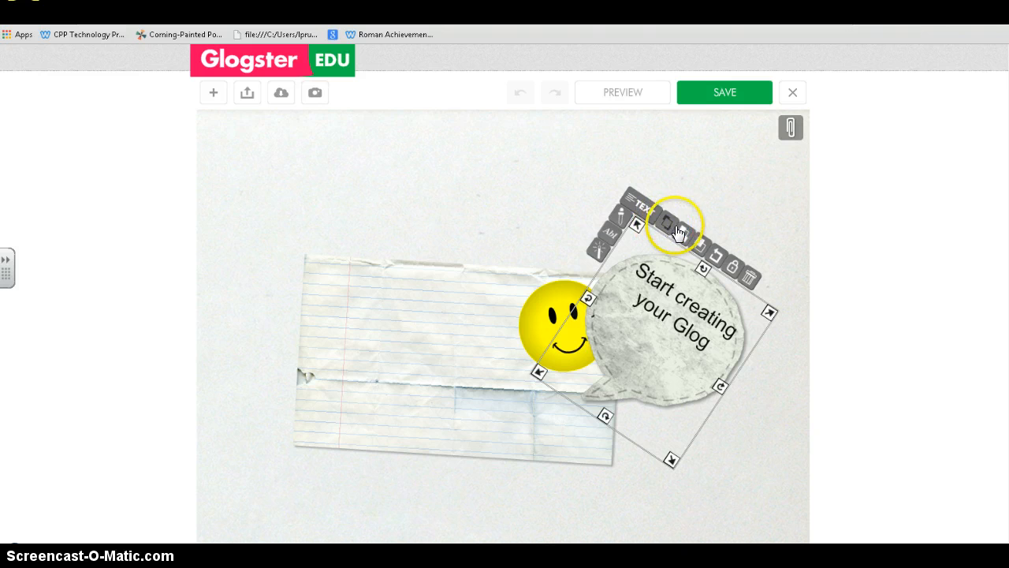
{"action": "left_click", "coordinate": [684, 238]}
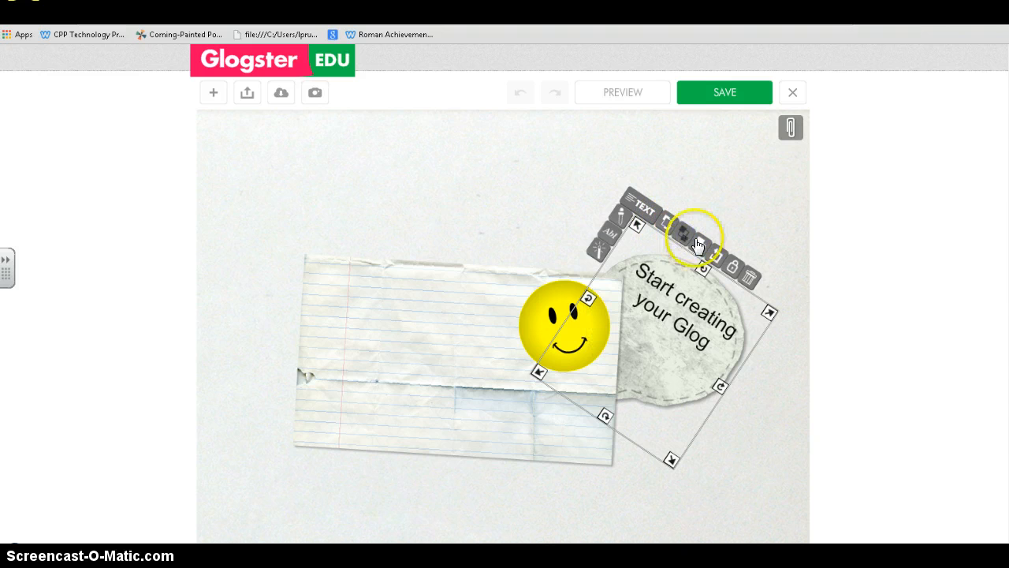
{"action": "left_click", "coordinate": [699, 239]}
- Move the copied bubble above the paper, straighten it, lock and unlock it, then delete it
{"action": "left_click_drag", "start_coordinate": [690, 305], "coordinate": [440, 191]}
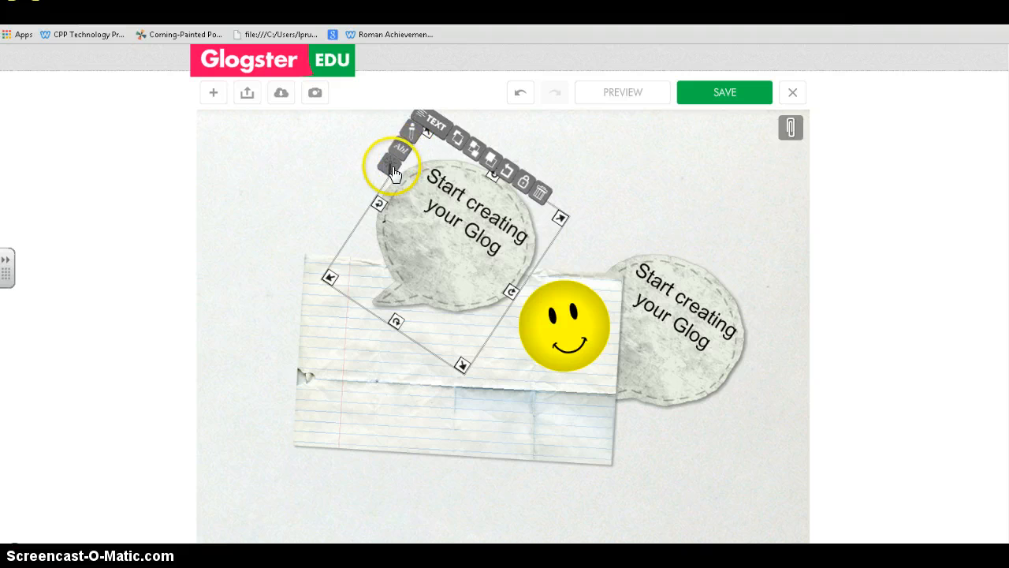
{"action": "left_click", "coordinate": [507, 176]}
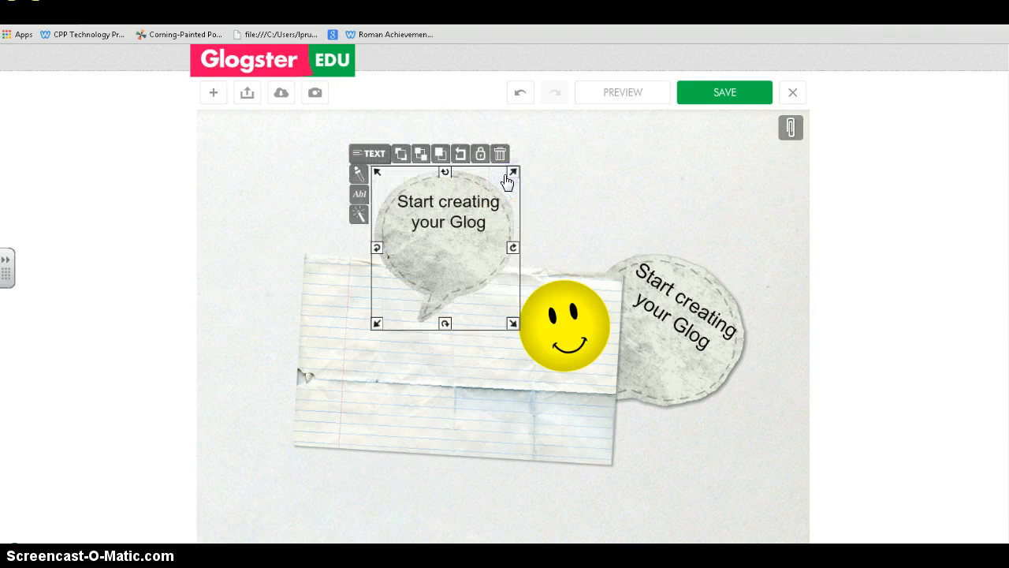
{"action": "left_click", "coordinate": [480, 153]}
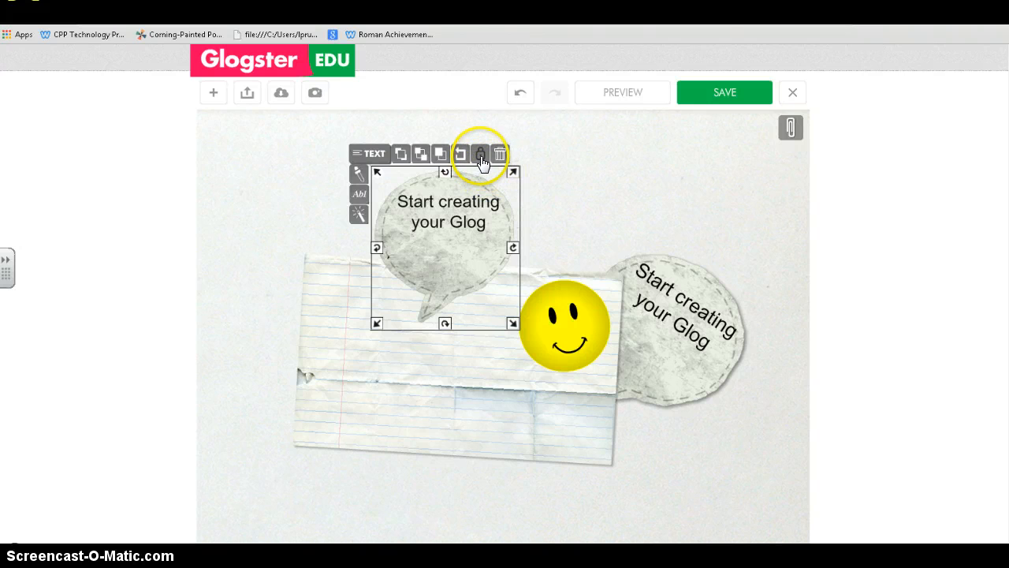
{"action": "left_click", "coordinate": [438, 202]}
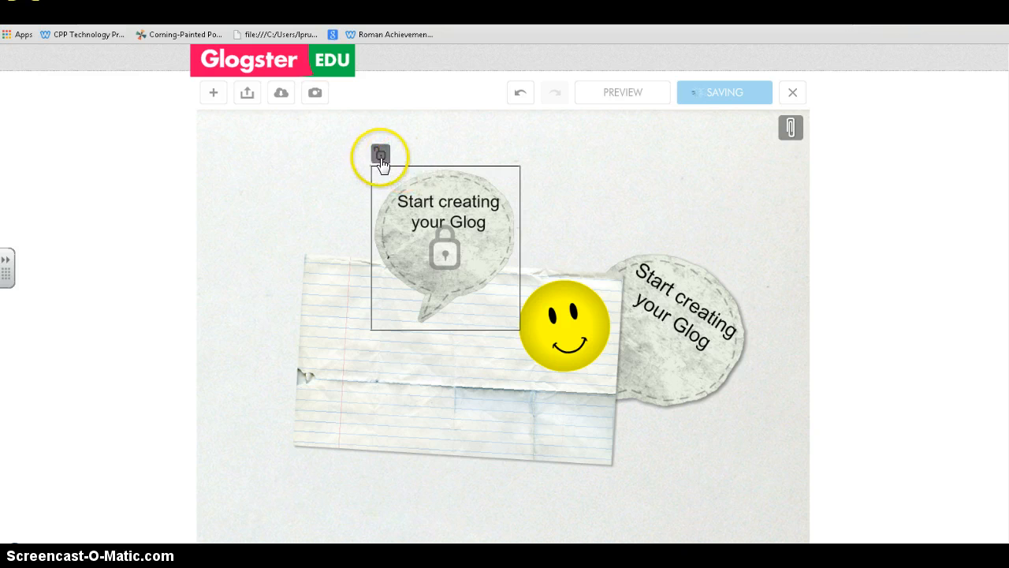
{"action": "left_click", "coordinate": [380, 155]}
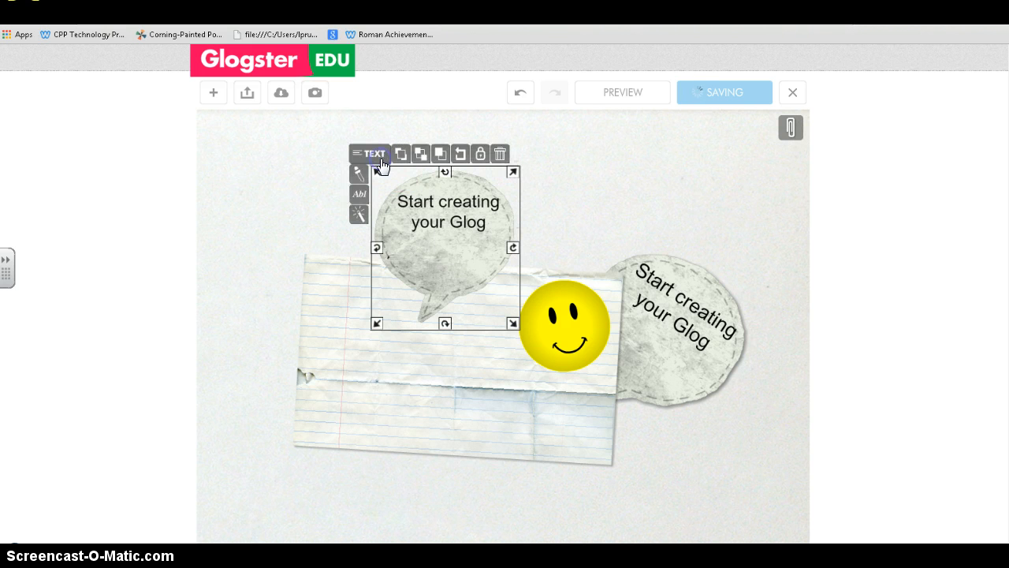
{"action": "left_click", "coordinate": [501, 154]}
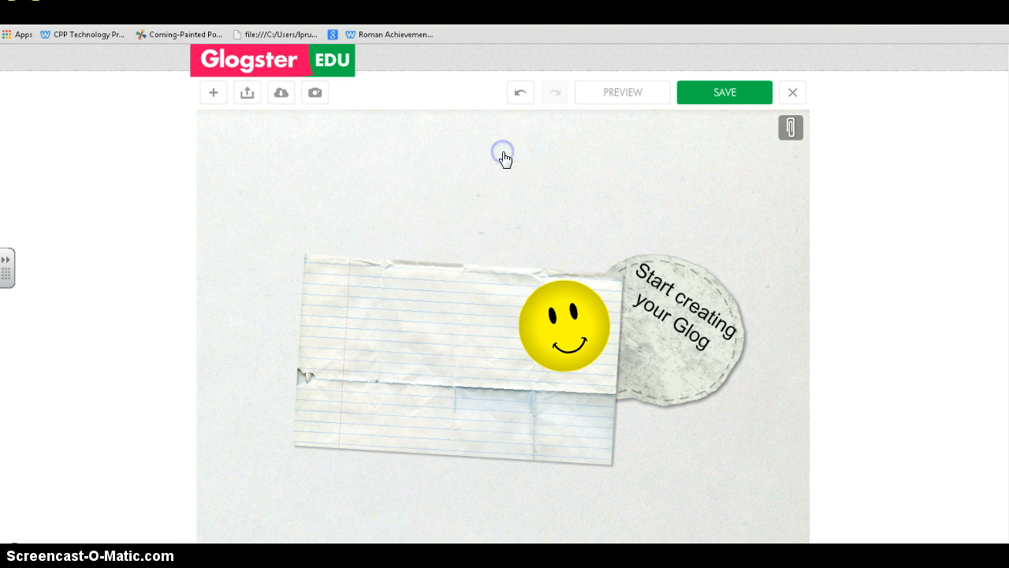
- Delete the lined paper, the smiley sticker and the remaining speech bubble
{"action": "left_click", "coordinate": [533, 255]}
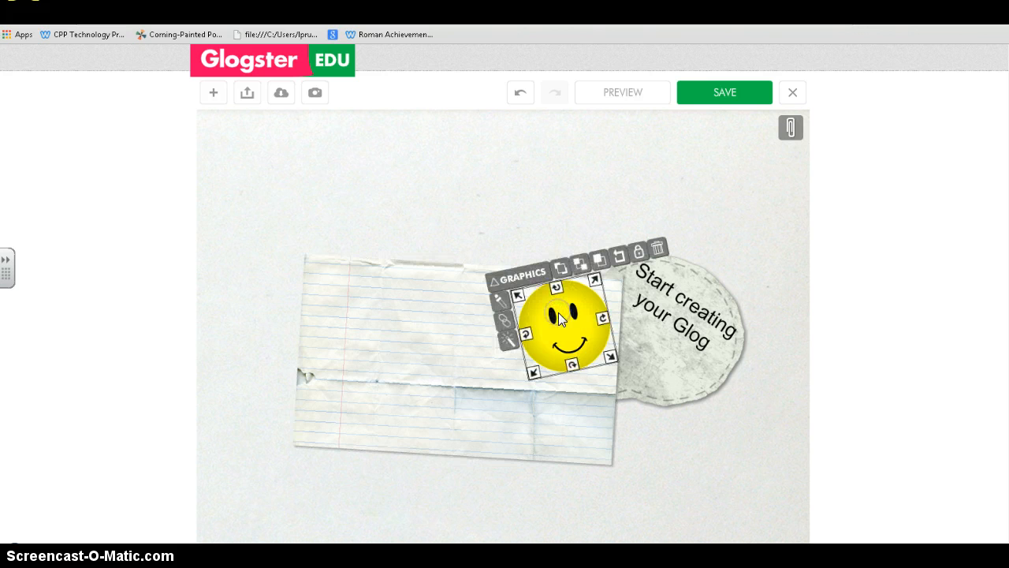
{"action": "left_click_drag", "start_coordinate": [555, 284], "coordinate": [535, 149]}
{"action": "left_click_drag", "start_coordinate": [500, 293], "coordinate": [412, 290]}
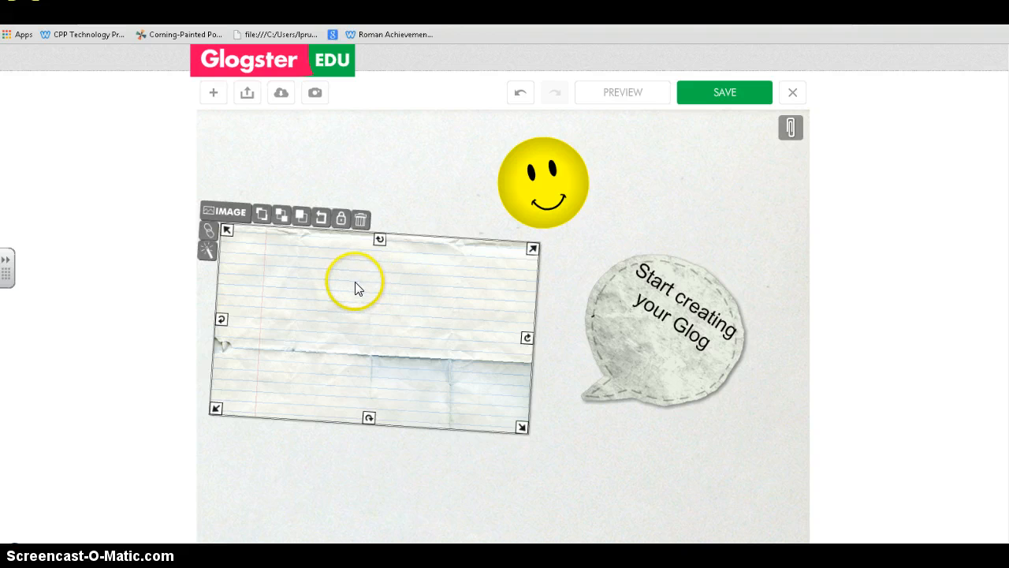
{"action": "left_click", "coordinate": [361, 224]}
{"action": "left_click", "coordinate": [532, 202]}
{"action": "left_click", "coordinate": [638, 128]}
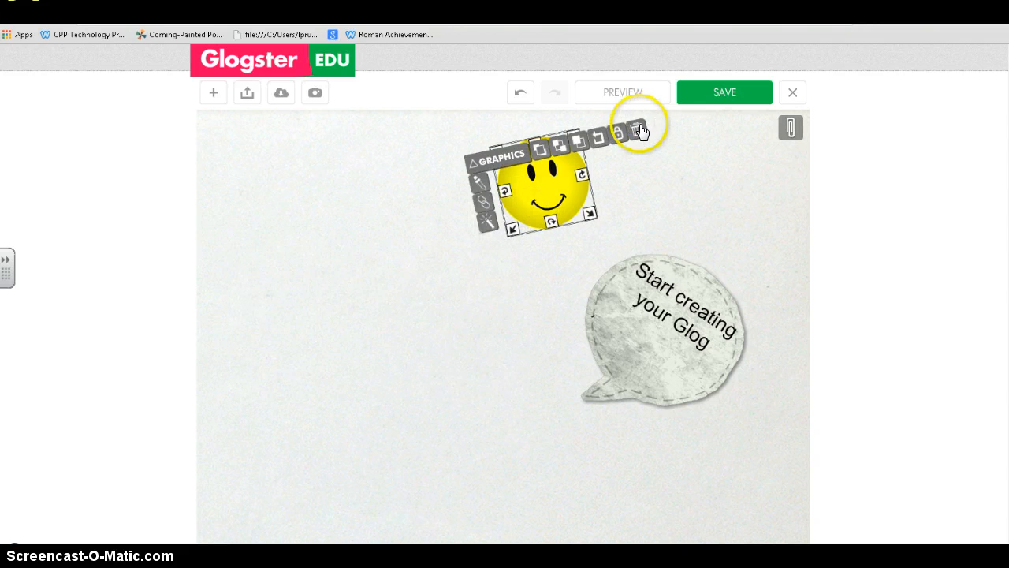
{"action": "left_click", "coordinate": [646, 317]}
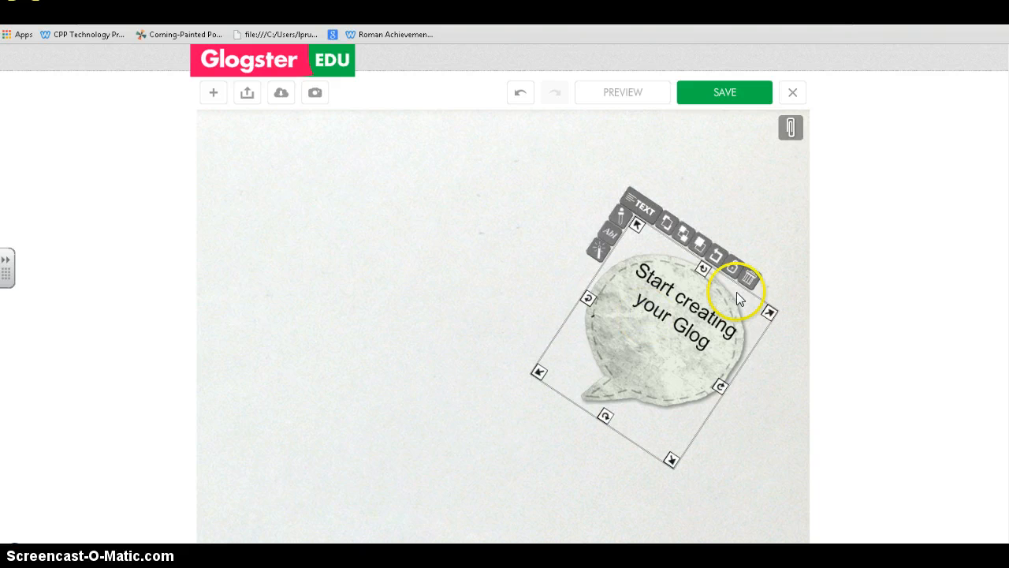
{"action": "left_click", "coordinate": [749, 281]}
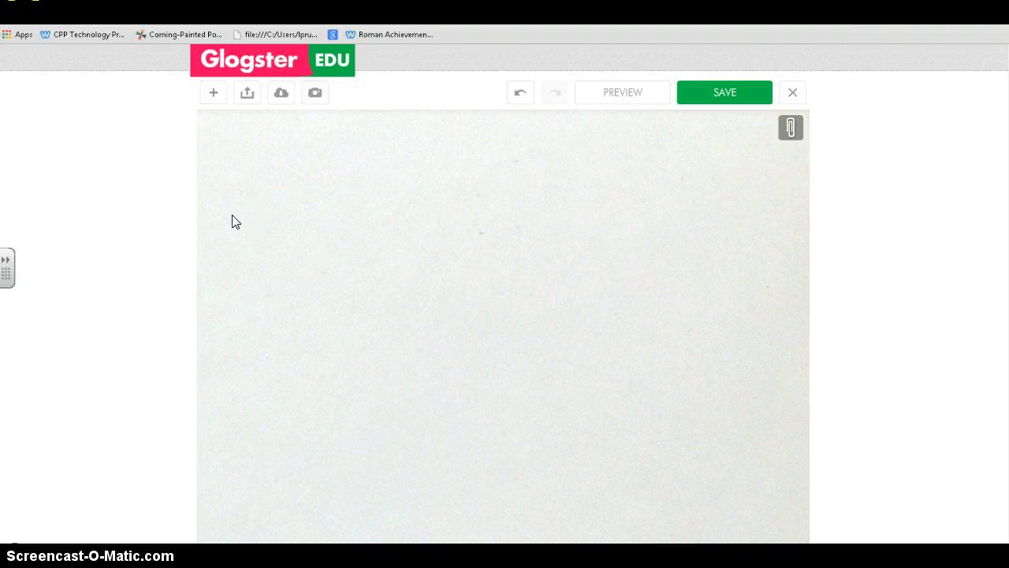
{"action": "left_click", "coordinate": [213, 94]}
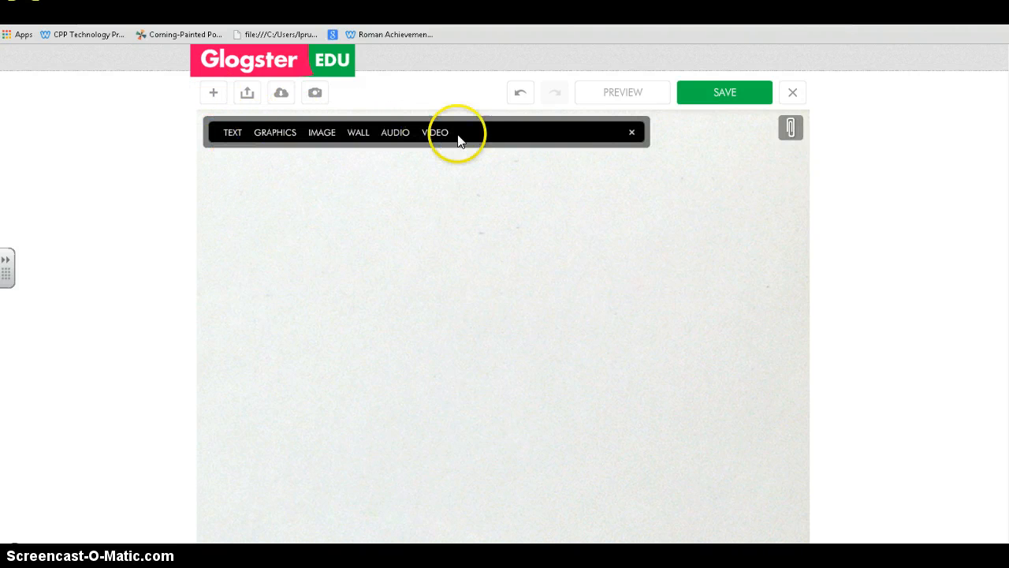
{"action": "left_click", "coordinate": [630, 135]}
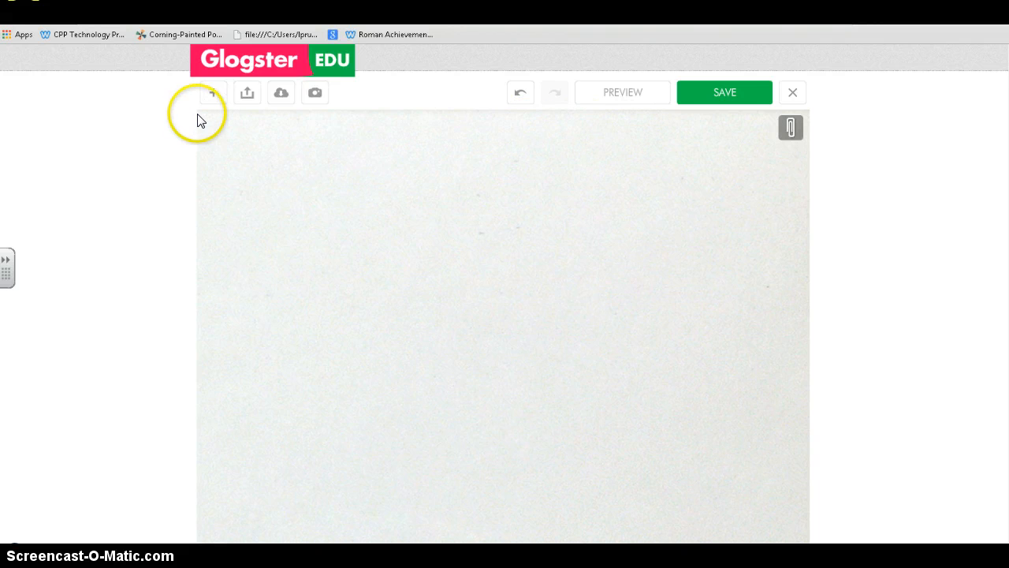
{"action": "left_click", "coordinate": [212, 96]}
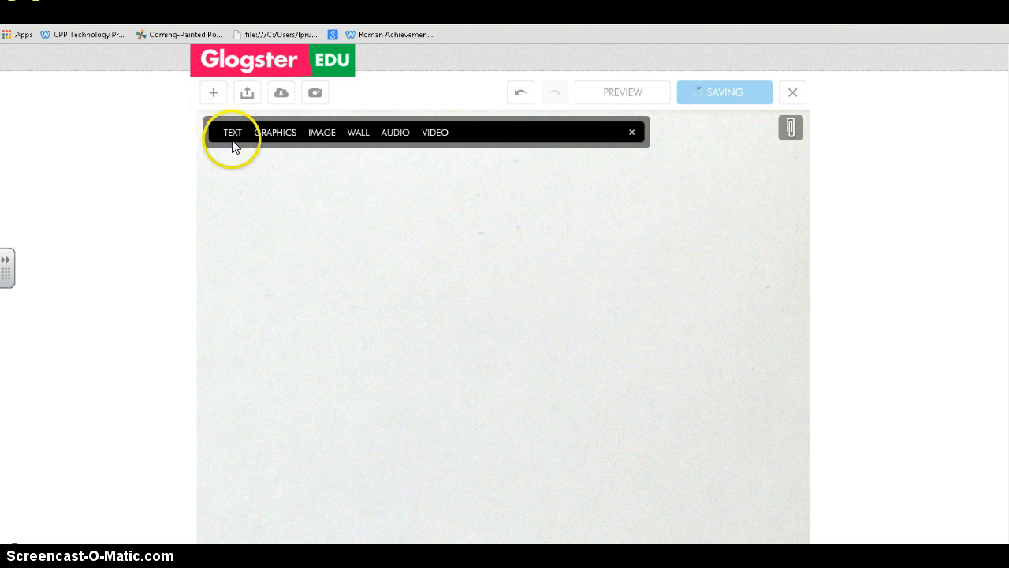
{"action": "left_click", "coordinate": [230, 139]}
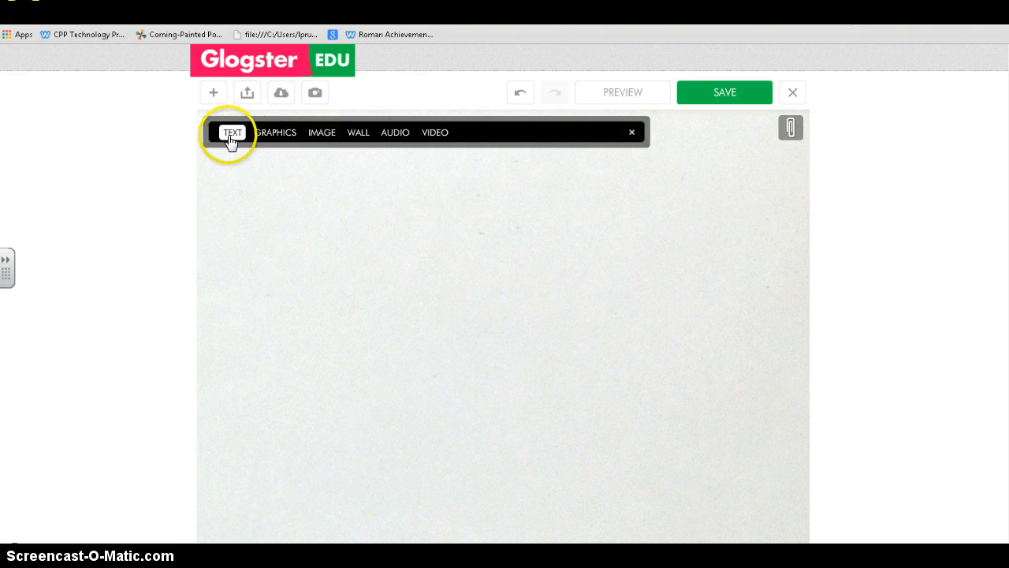
{"action": "left_click", "coordinate": [359, 136]}
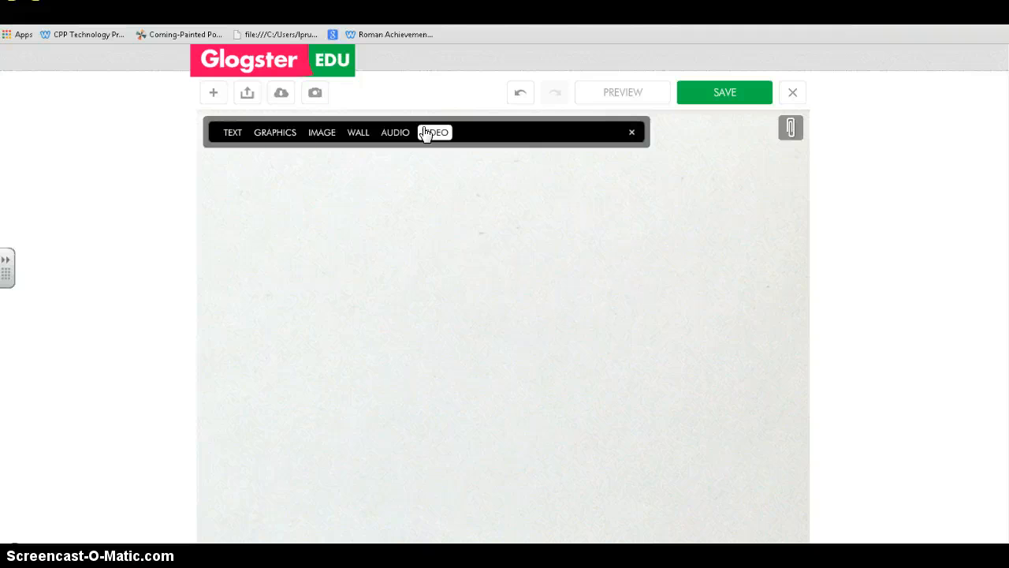
- Browse the text sets (Art 1, Chemistry, Languages) and add Journal's grey sketched rectangular bubble twice
{"action": "left_click", "coordinate": [233, 135]}
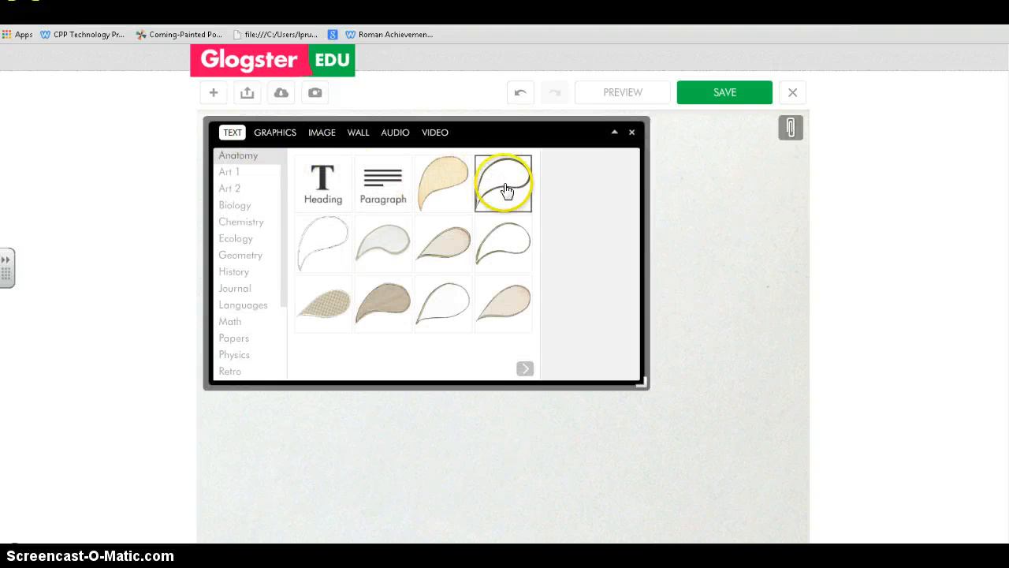
{"action": "left_click", "coordinate": [524, 368]}
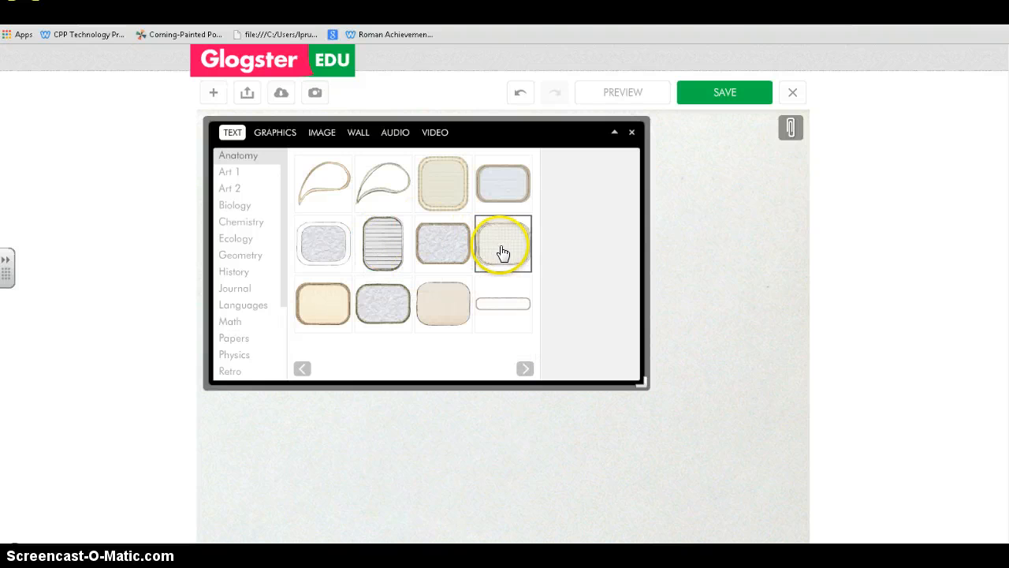
{"action": "left_click", "coordinate": [522, 369]}
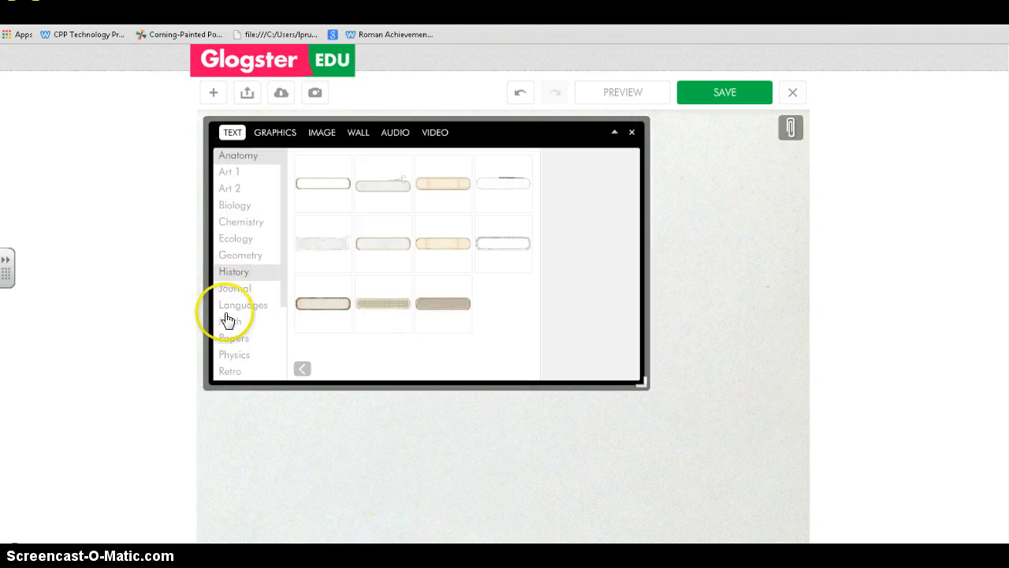
{"action": "left_click", "coordinate": [229, 173]}
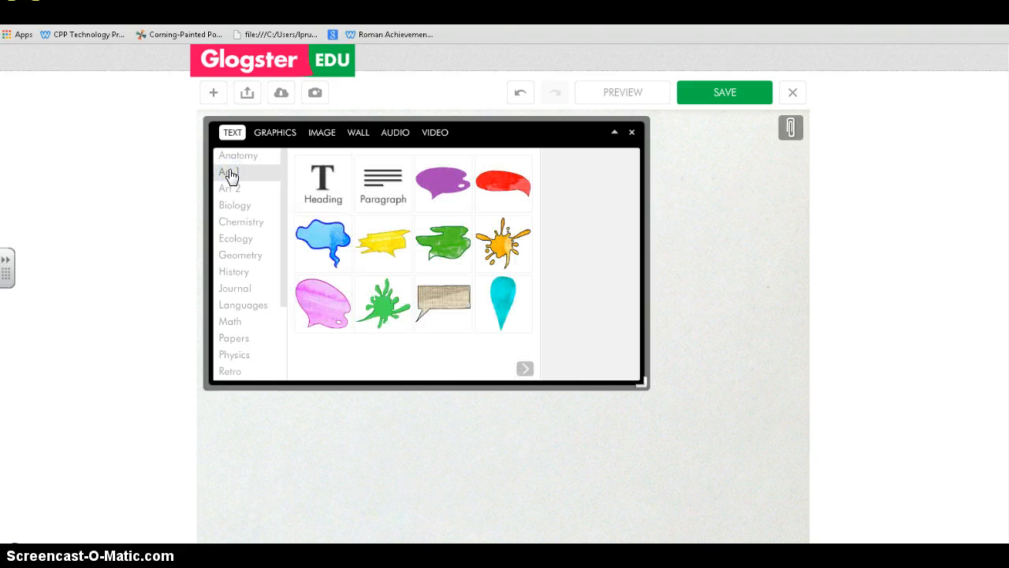
{"action": "left_click", "coordinate": [262, 181]}
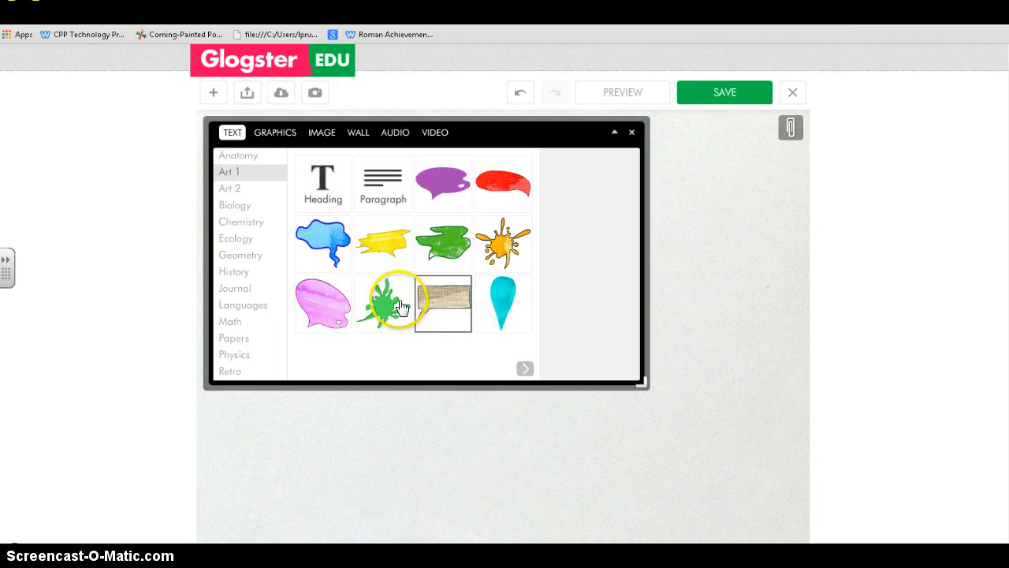
{"action": "left_click", "coordinate": [525, 368]}
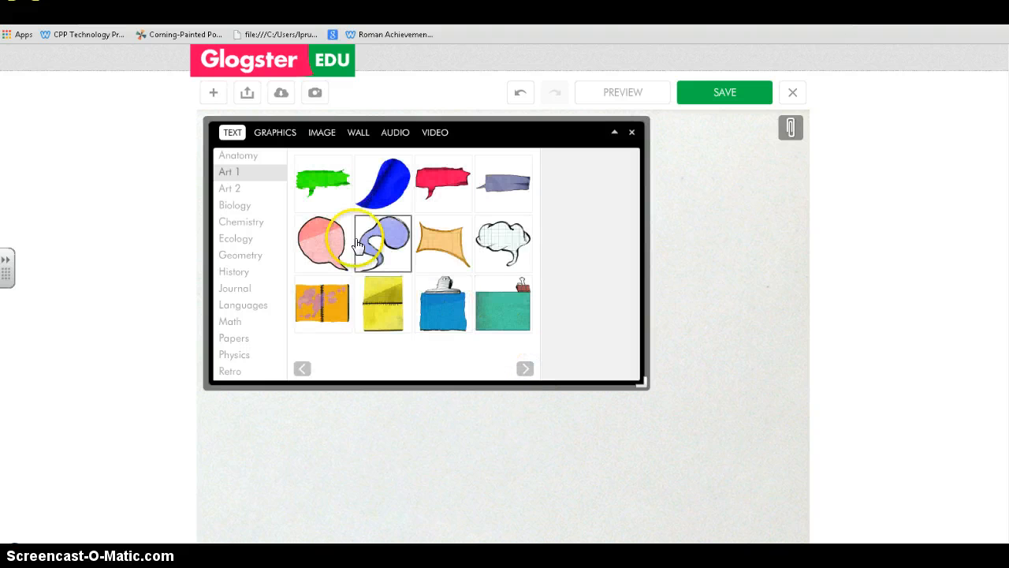
{"action": "left_click", "coordinate": [248, 222]}
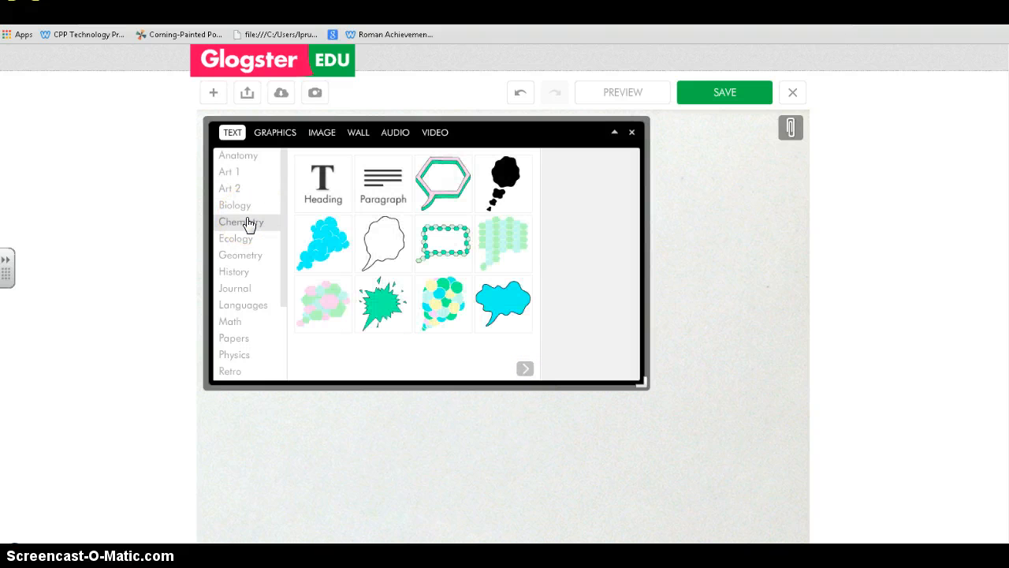
{"action": "left_click", "coordinate": [239, 312]}
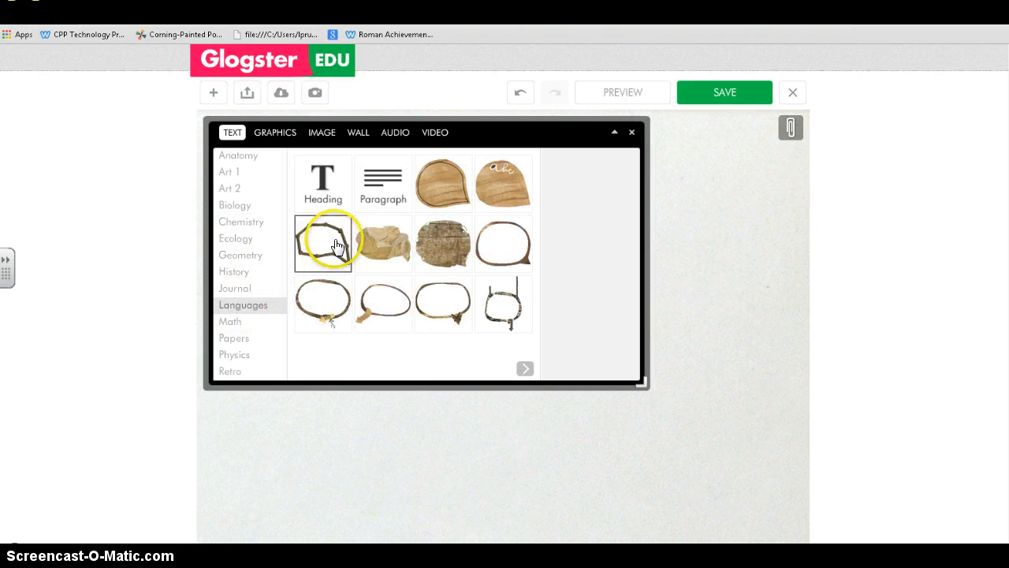
{"action": "left_click", "coordinate": [249, 288]}
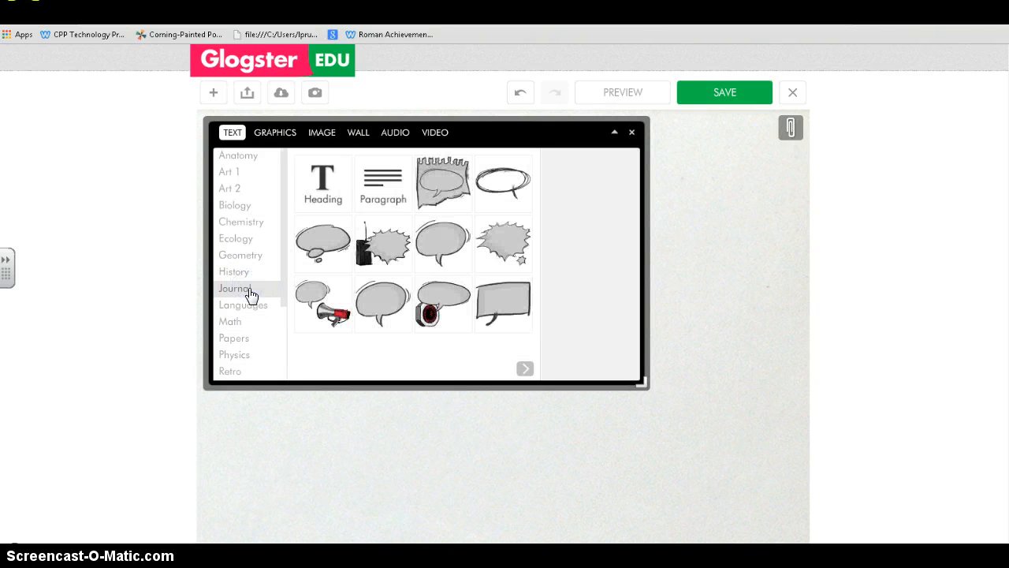
{"action": "left_click", "coordinate": [491, 316]}
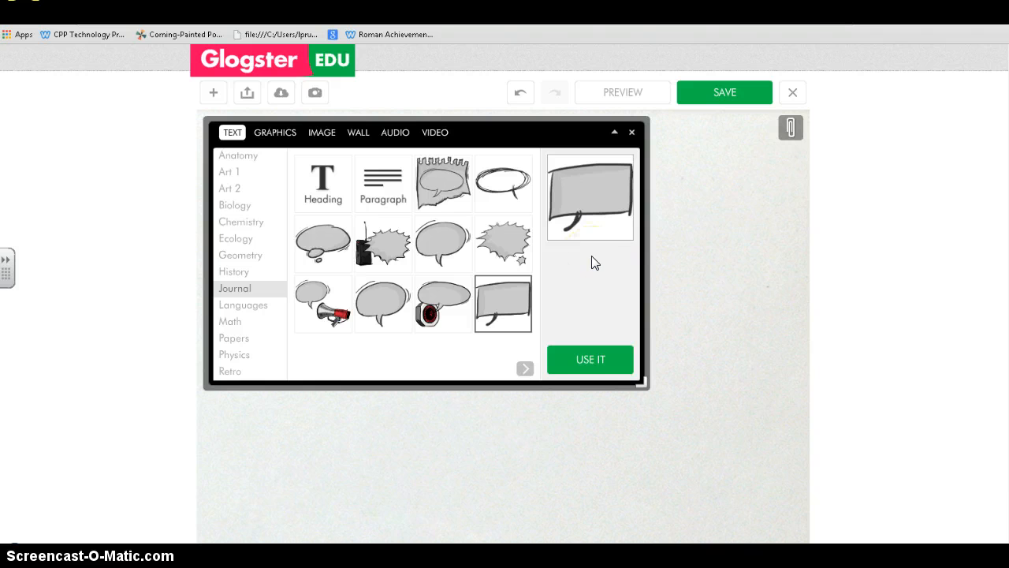
{"action": "left_click", "coordinate": [593, 360]}
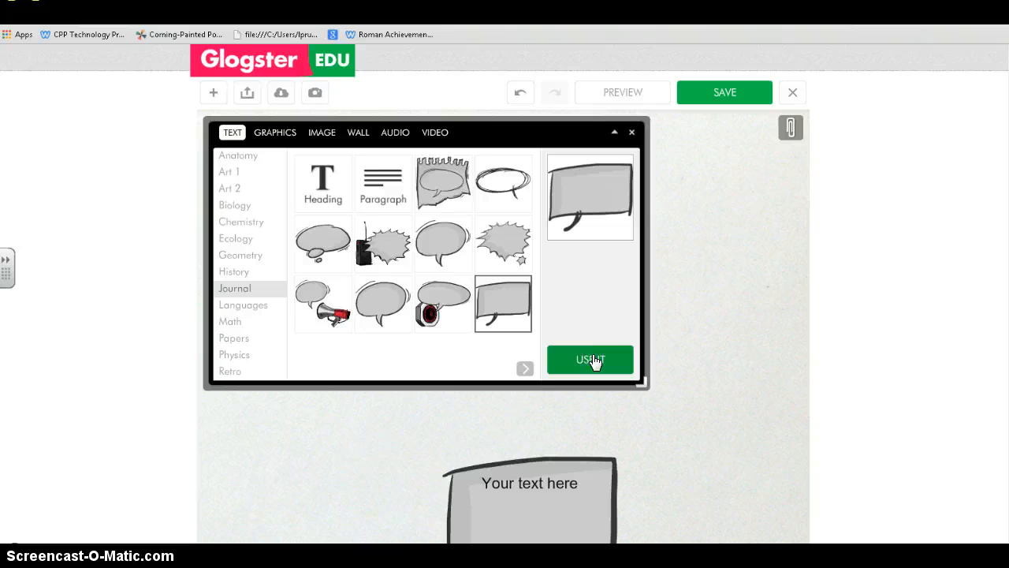
{"action": "left_click", "coordinate": [593, 360]}
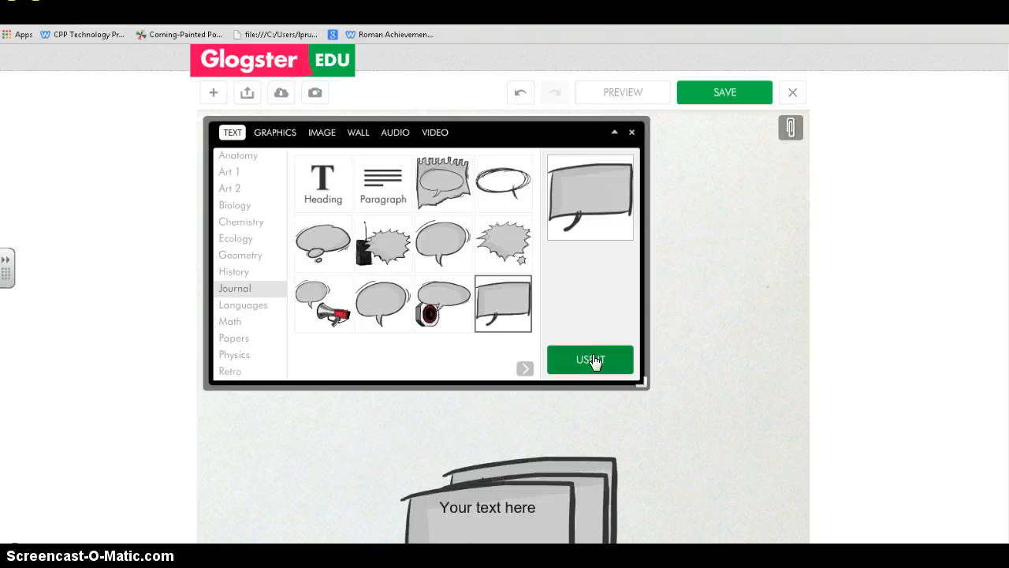
- Delete the extra grey bubble copies, then drag the remaining one up-left and enlarge it
{"action": "left_click", "coordinate": [633, 132]}
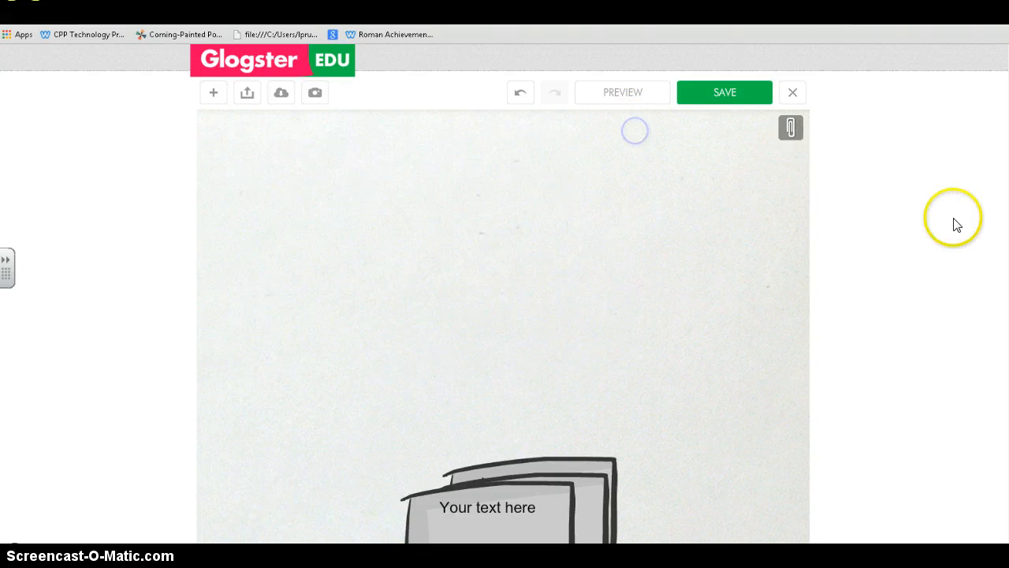
{"action": "scroll", "coordinate": [552, 315], "scroll_direction": "down", "scroll_amount": 2}
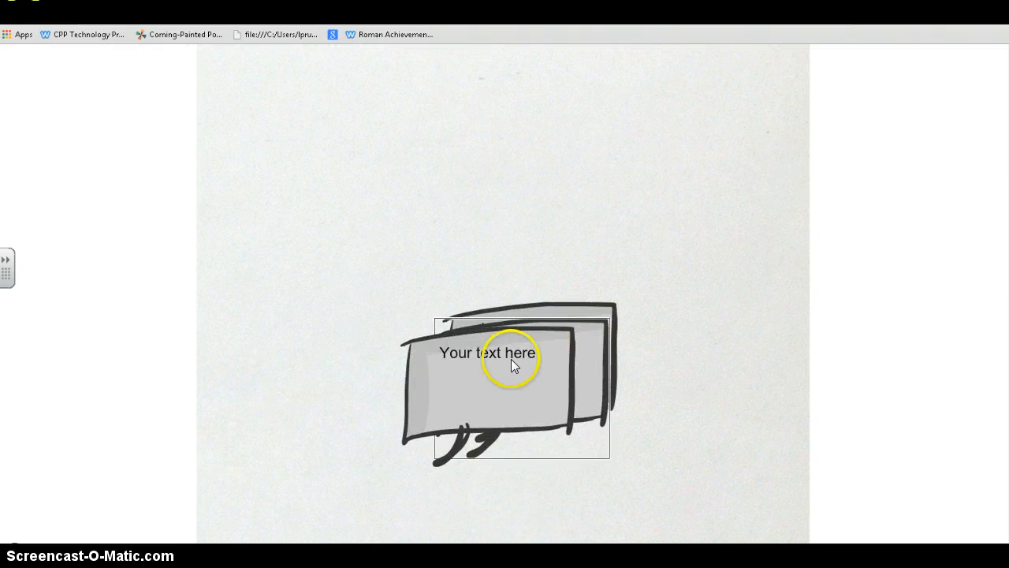
{"action": "left_click", "coordinate": [511, 364]}
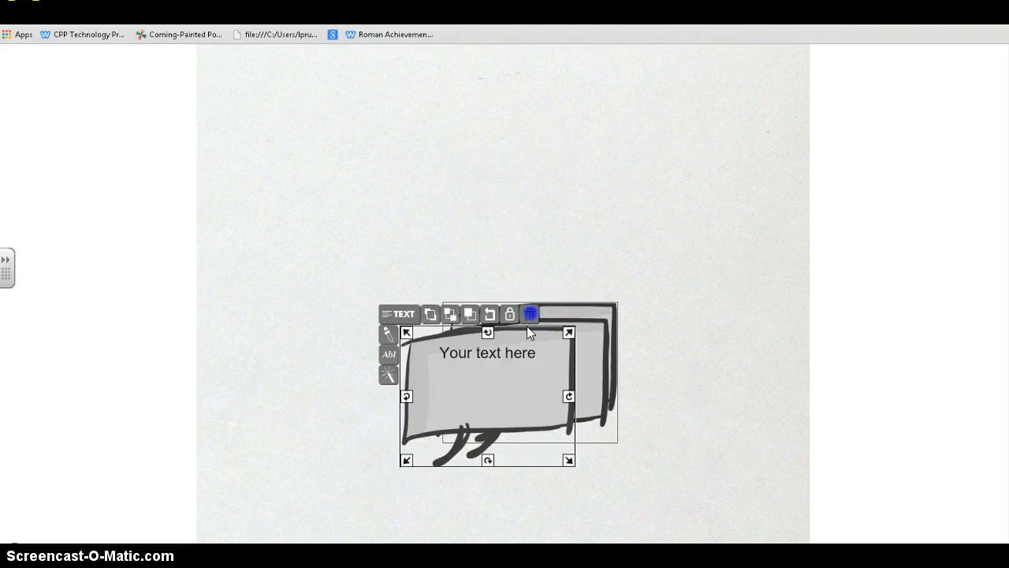
{"action": "left_click", "coordinate": [529, 316]}
{"action": "left_click", "coordinate": [524, 384]}
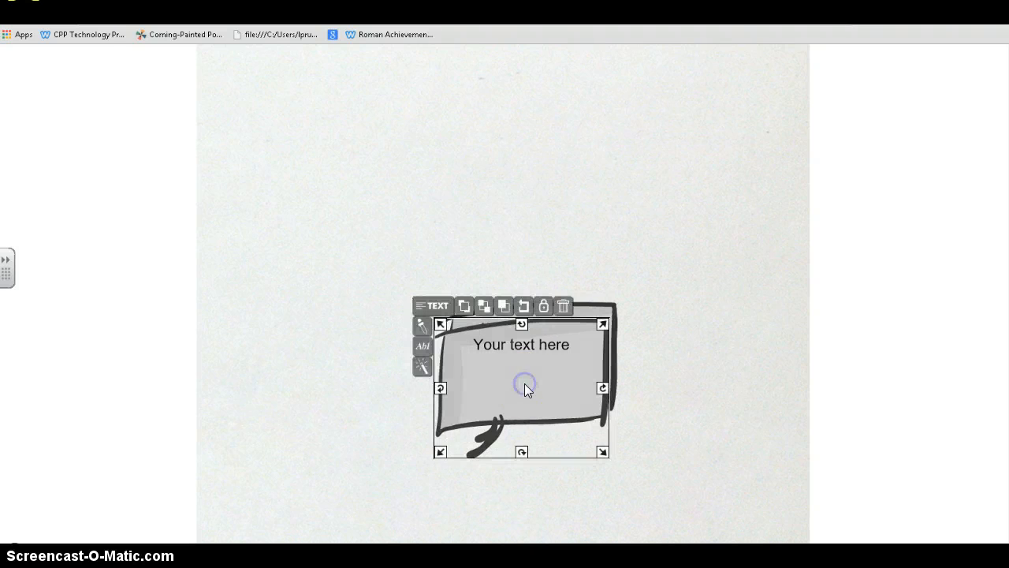
{"action": "left_click", "coordinate": [561, 312]}
{"action": "left_click_drag", "start_coordinate": [554, 363], "coordinate": [523, 243]}
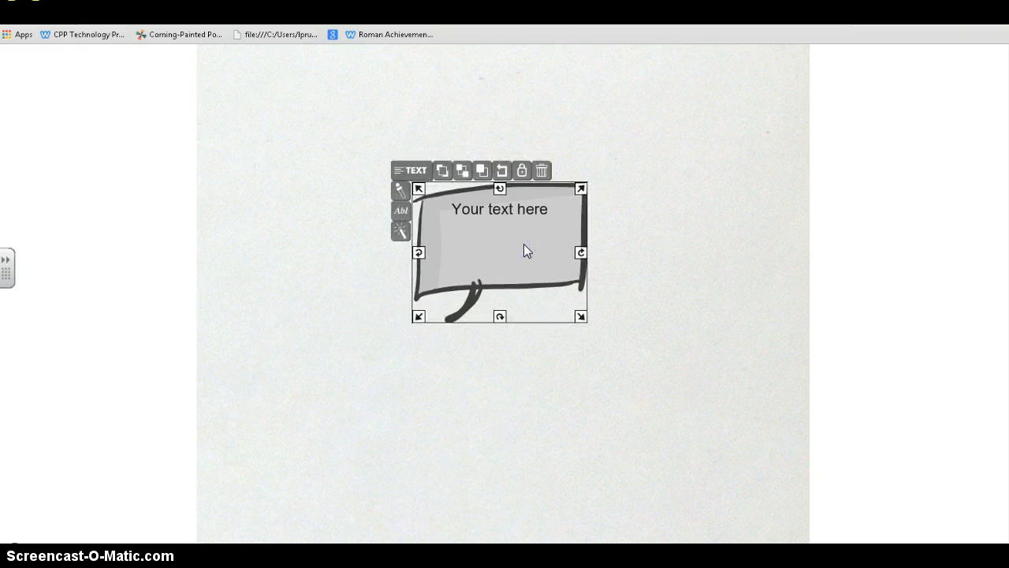
{"action": "left_click_drag", "start_coordinate": [418, 193], "coordinate": [320, 110]}
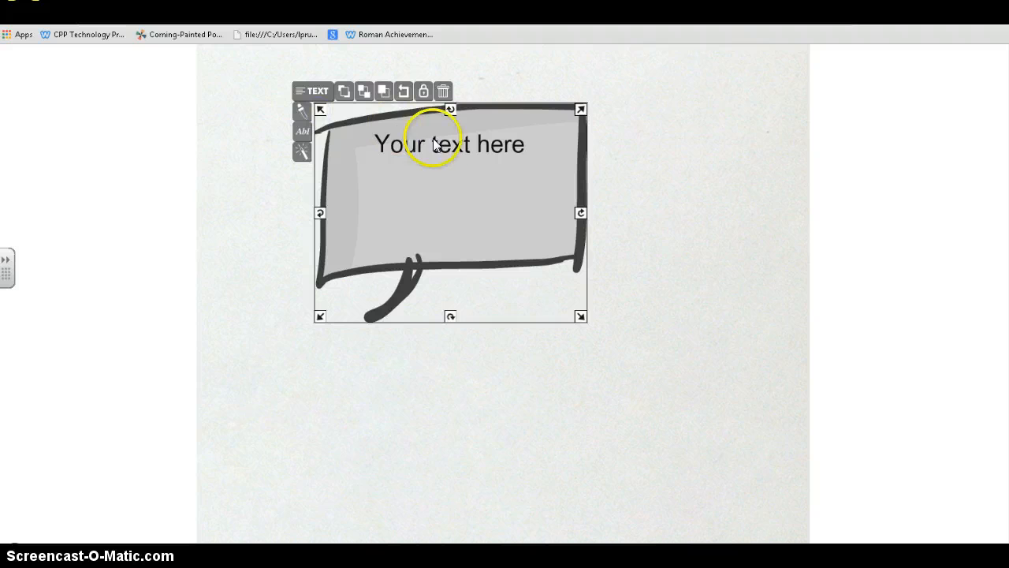
- Type 'Welcome to Glogster!! It is a great tool!' in the bubble and set it to Diavlo Medium
{"action": "double_click", "coordinate": [522, 144]}
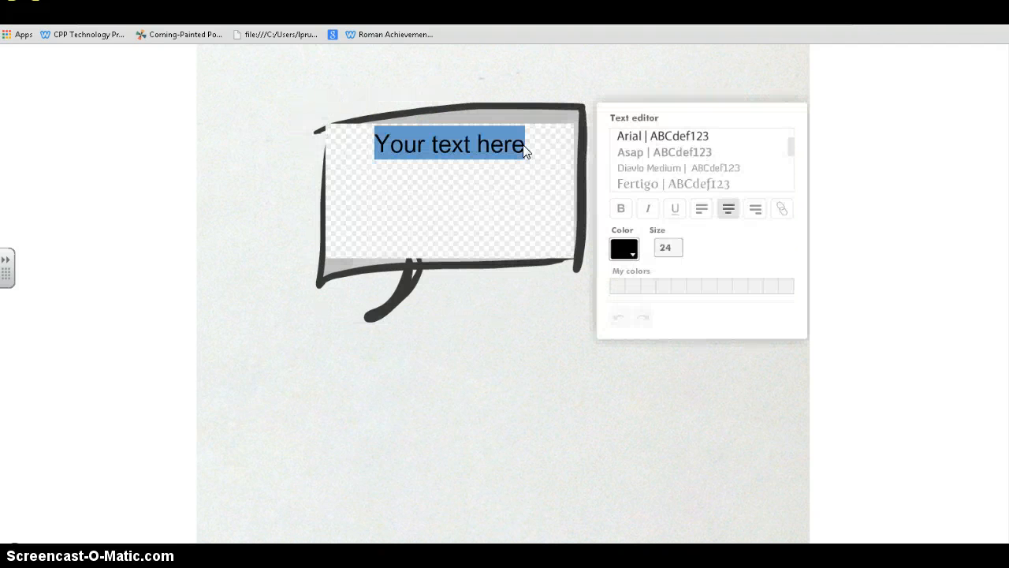
{"action": "type", "text": "Welcome "}
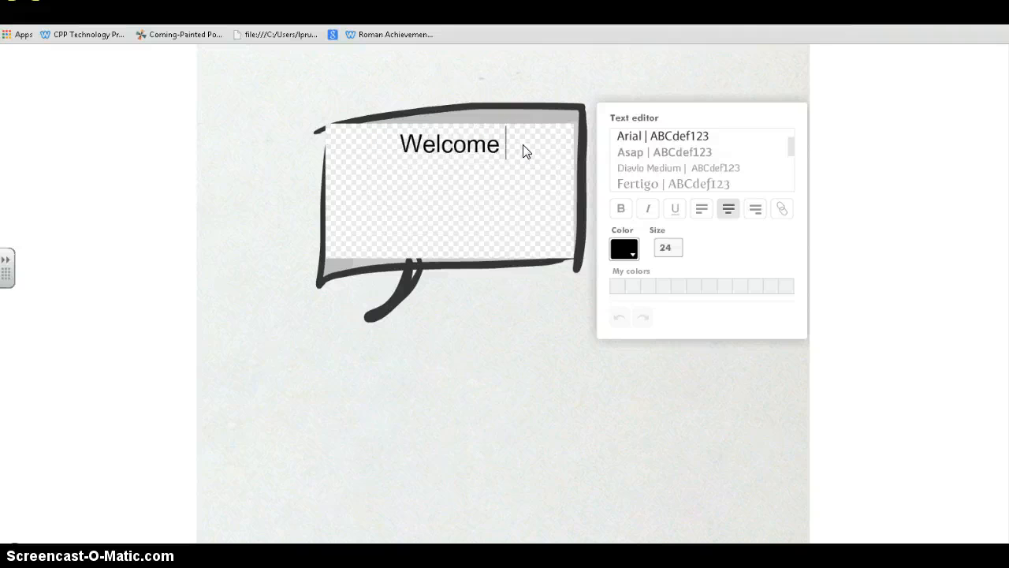
{"action": "type", "text": "to Glogste"}
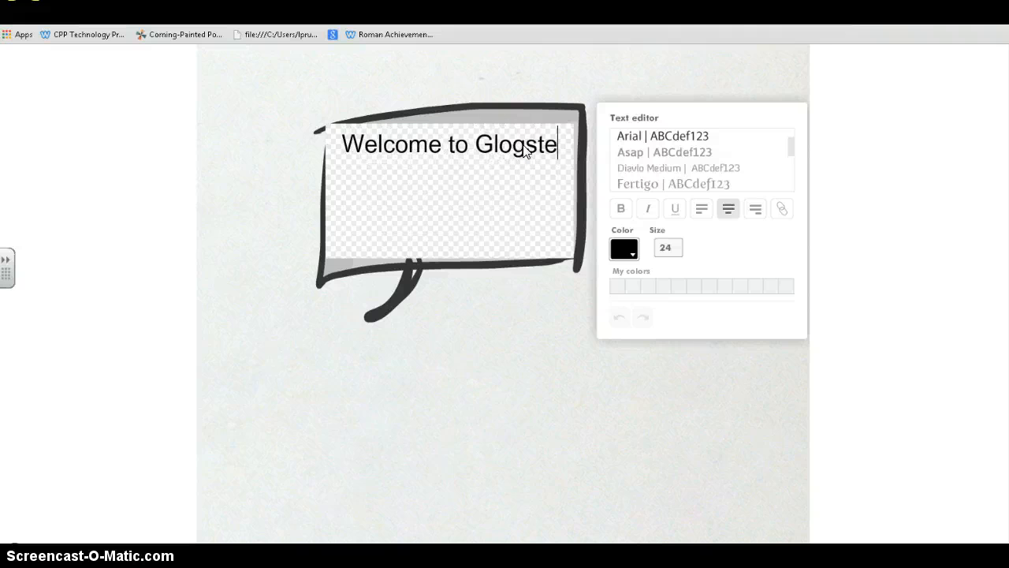
{"action": "type", "text": "r!!"}
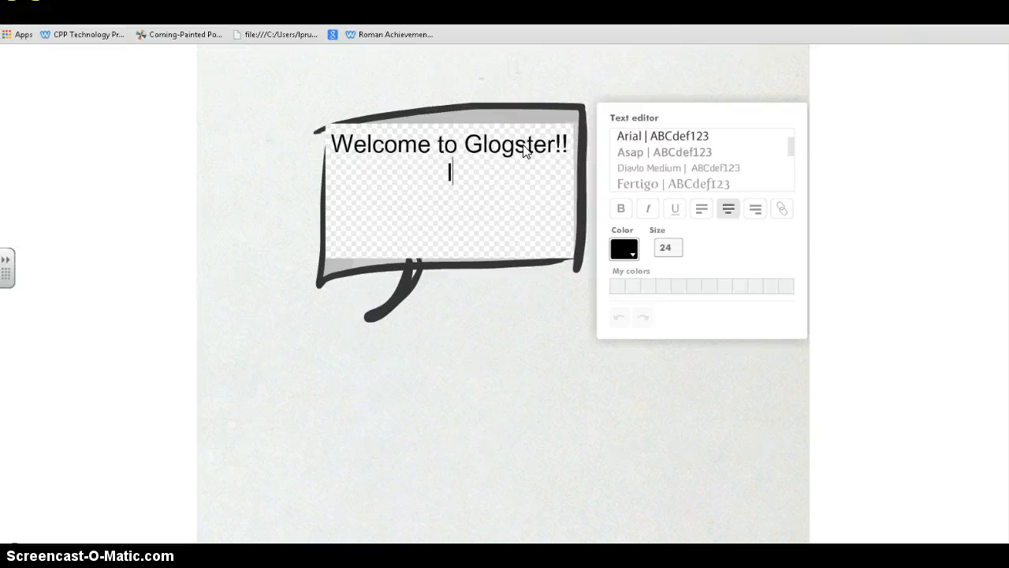
{"action": "type", "text": " It is a great"}
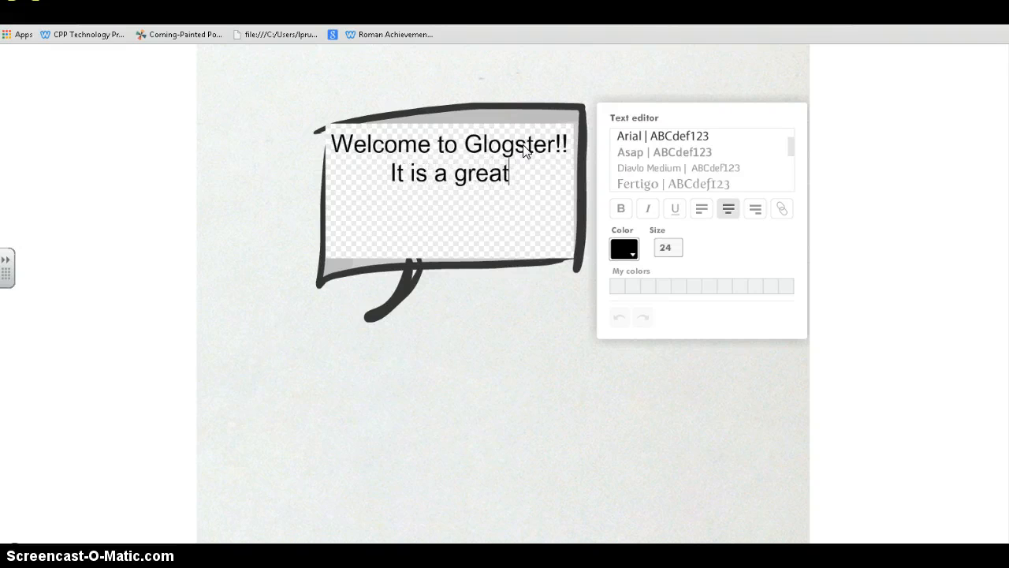
{"action": "type", "text": " tool!"}
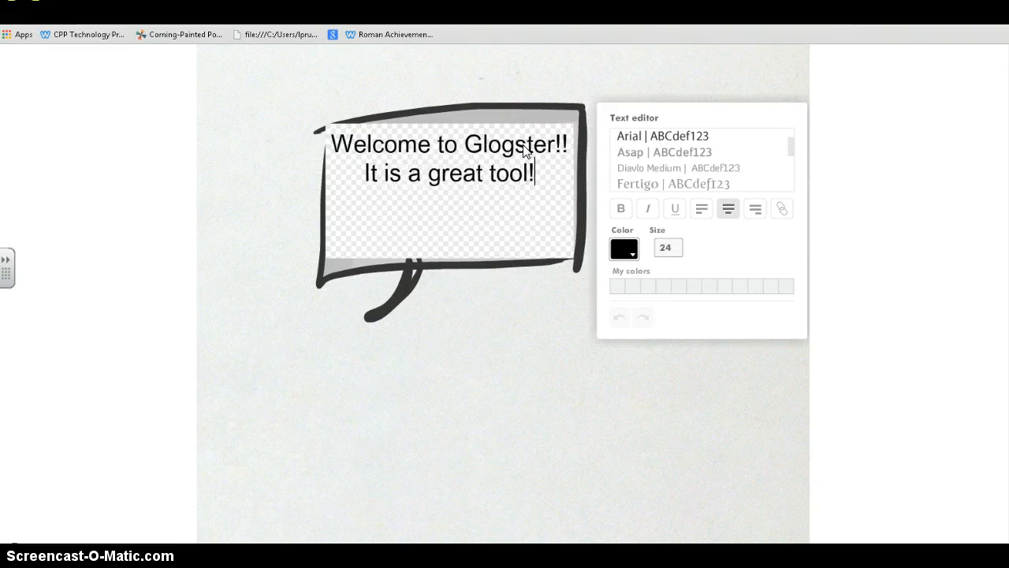
{"action": "left_click", "coordinate": [623, 130]}
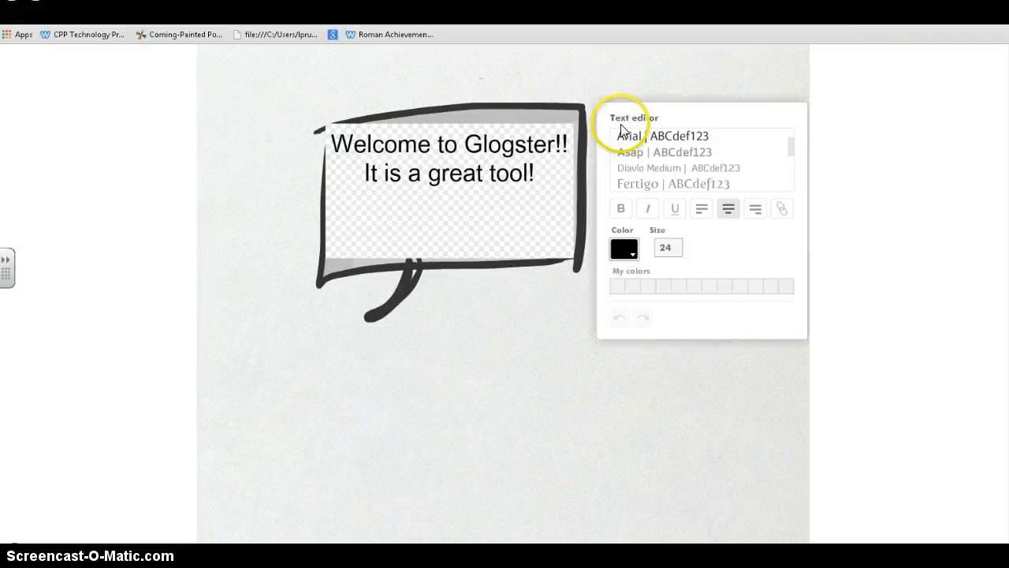
{"action": "left_click", "coordinate": [654, 152]}
{"action": "left_click_drag", "start_coordinate": [538, 179], "coordinate": [300, 135]}
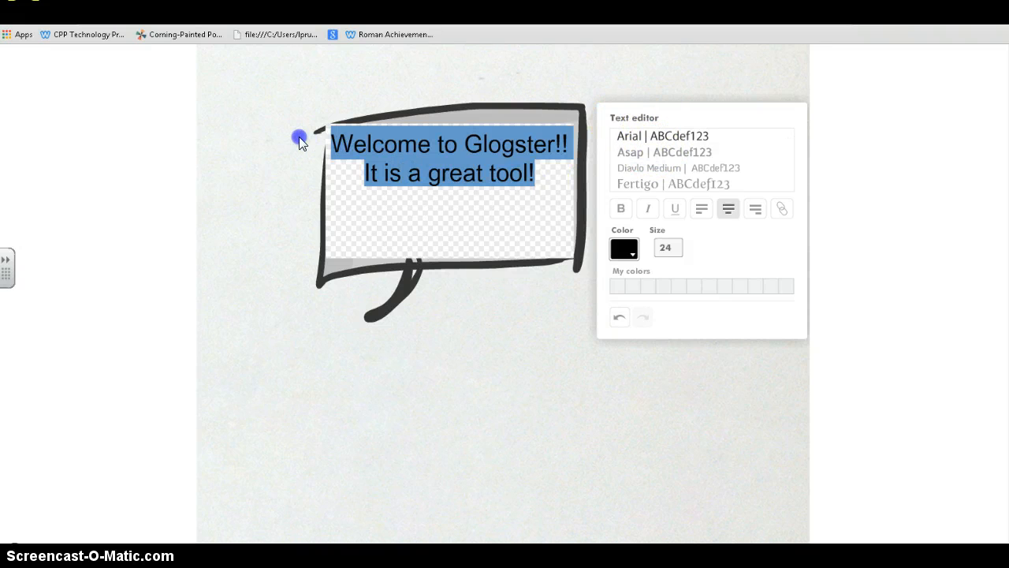
{"action": "left_click", "coordinate": [640, 168]}
- Make the text bold, dark purple, left-aligned and auto-sized, then shrink the bubble slightly
{"action": "left_click", "coordinate": [627, 213]}
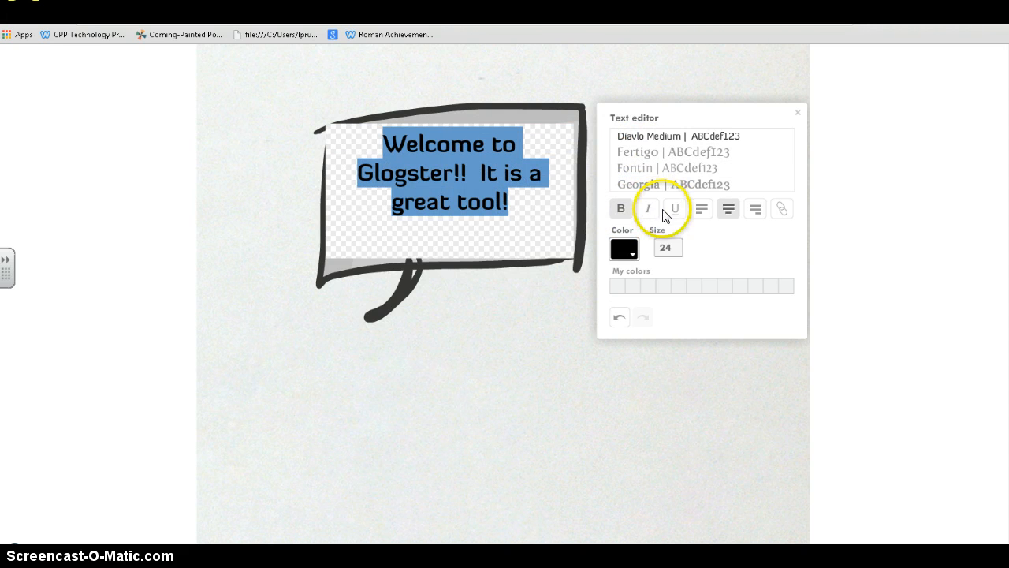
{"action": "left_click", "coordinate": [633, 251]}
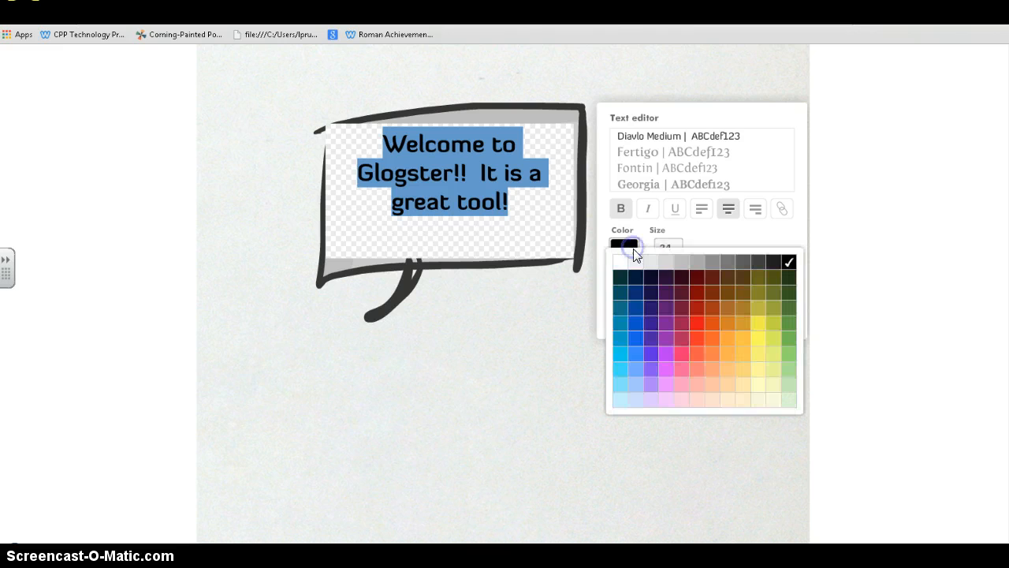
{"action": "left_click", "coordinate": [664, 308]}
{"action": "left_click", "coordinate": [699, 217]}
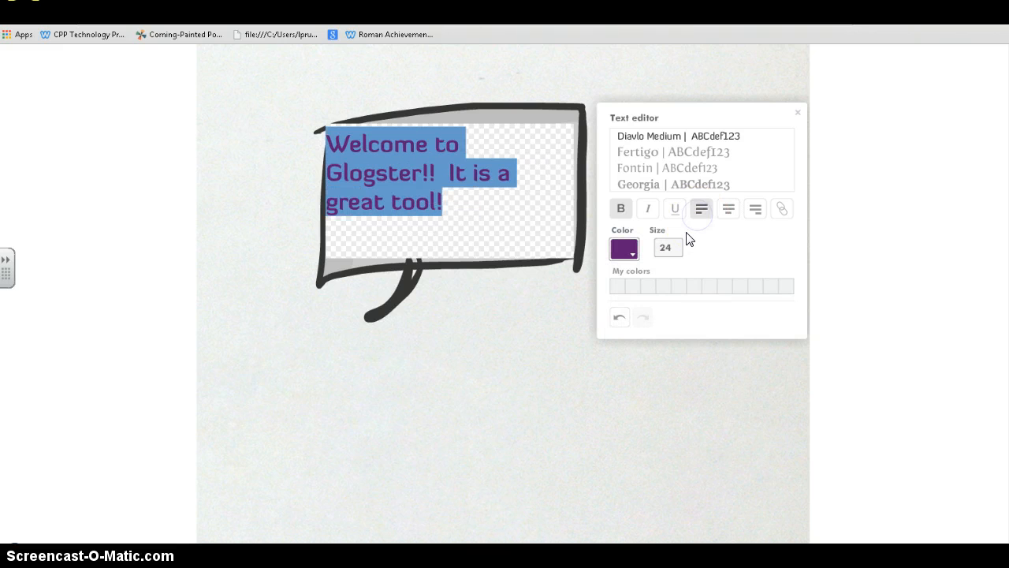
{"action": "left_click", "coordinate": [674, 246]}
{"action": "left_click", "coordinate": [669, 246]}
{"action": "left_click", "coordinate": [723, 270]}
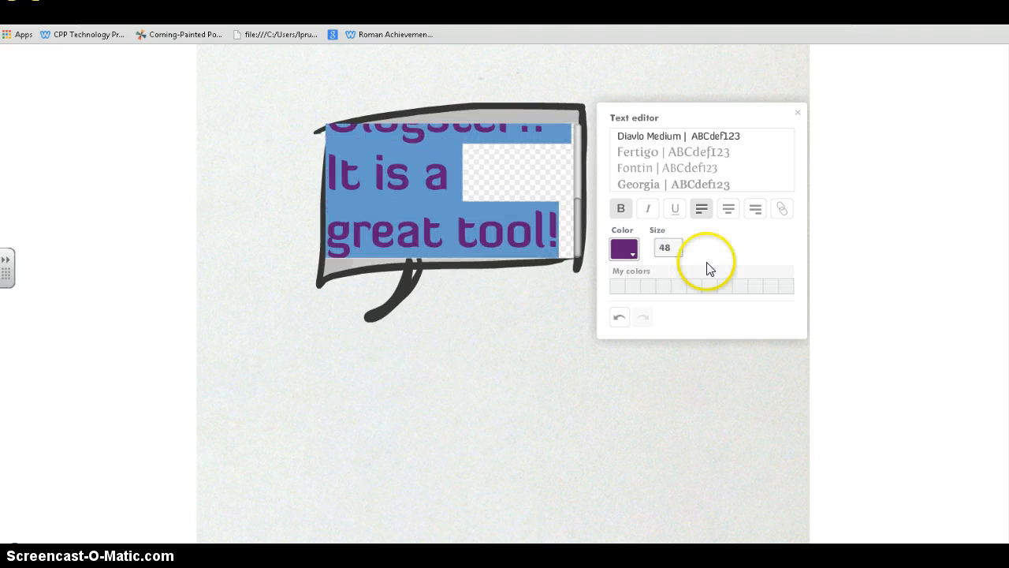
{"action": "left_click", "coordinate": [672, 247]}
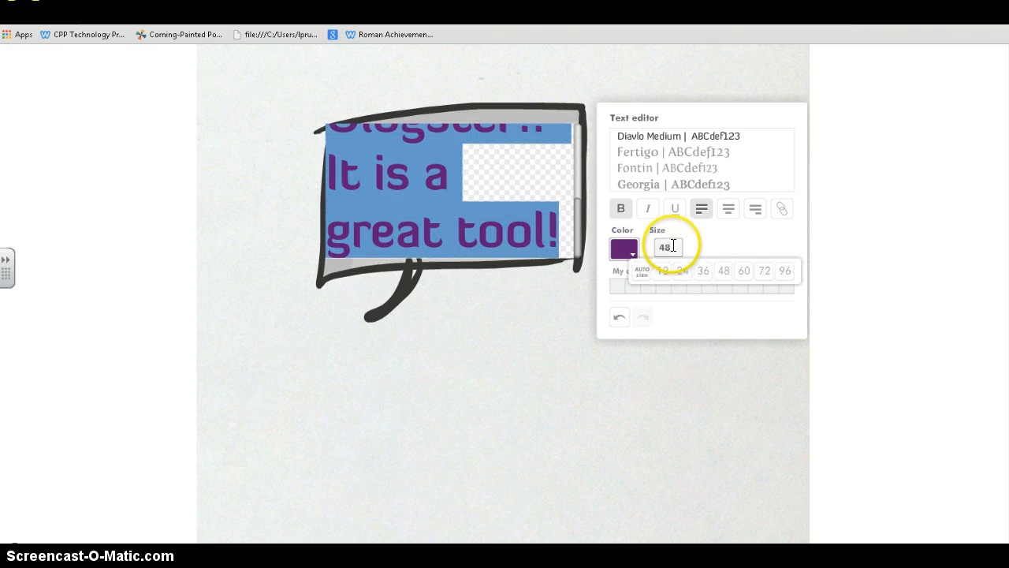
{"action": "left_click", "coordinate": [643, 274]}
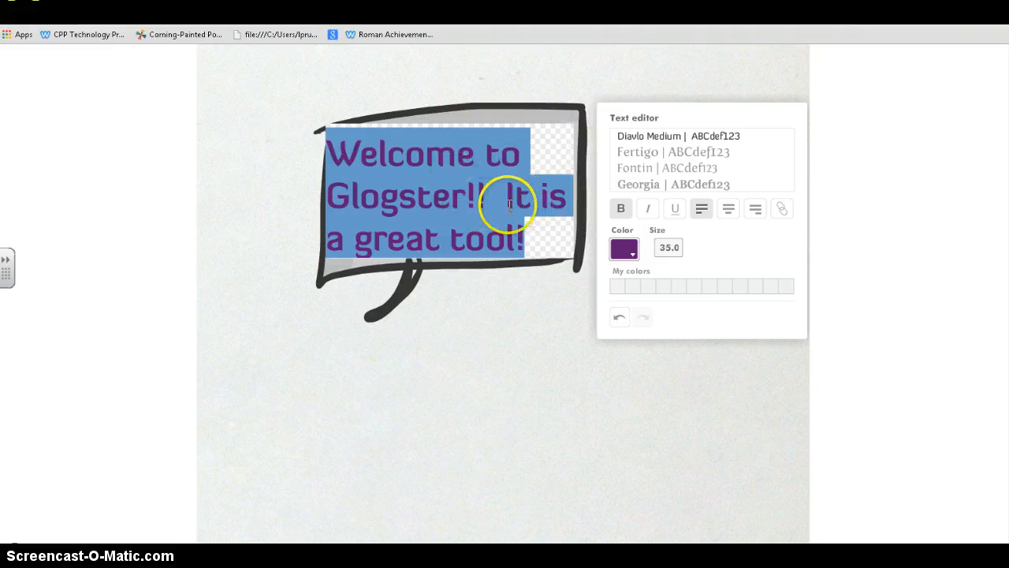
{"action": "left_click", "coordinate": [484, 286]}
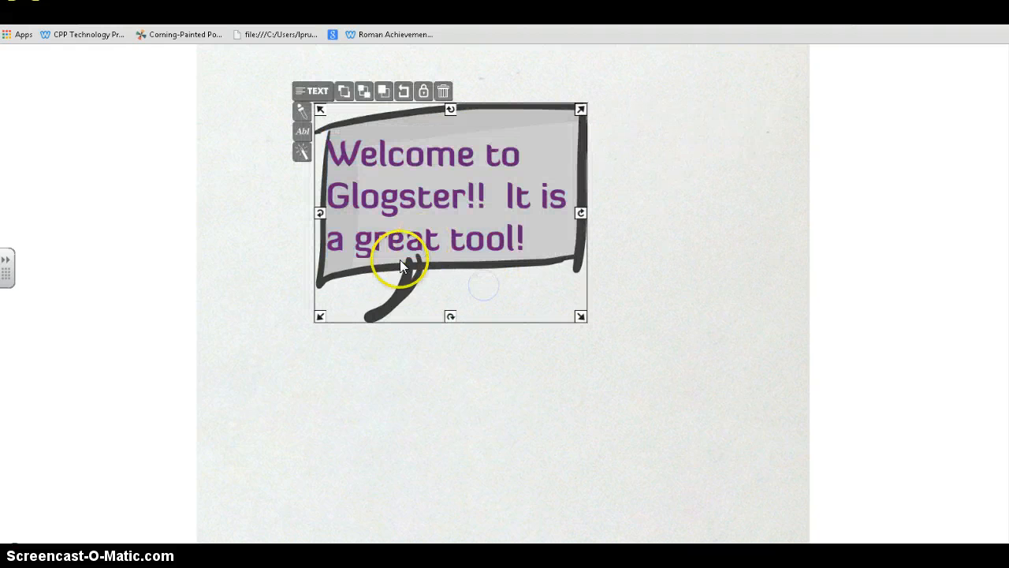
{"action": "mouse_move", "coordinate": [581, 320]}
{"action": "left_mouse_down"}
{"action": "mouse_move", "coordinate": [356, 165]}
{"action": "mouse_move", "coordinate": [644, 354]}
{"action": "mouse_move", "coordinate": [433, 196]}
{"action": "mouse_move", "coordinate": [569, 321]}
{"action": "left_mouse_up"}
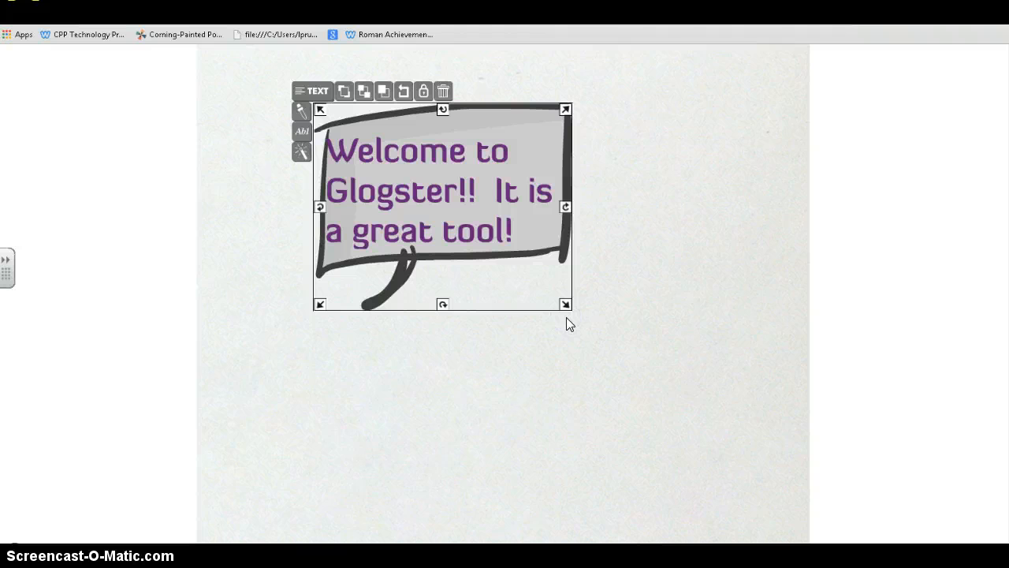
{"action": "scroll", "coordinate": [1005, 174], "scroll_direction": "up", "scroll_amount": 4}
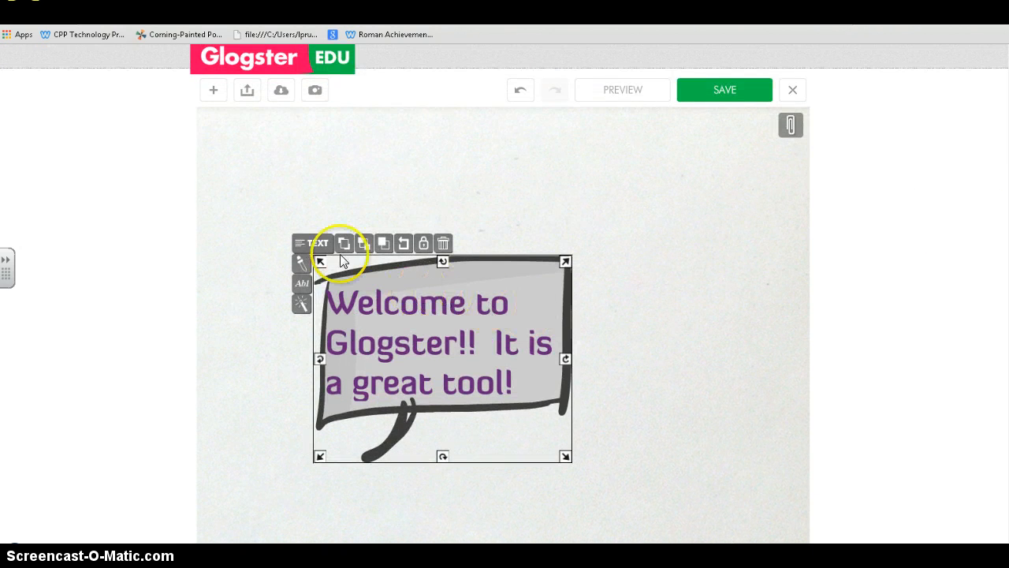
- Browse the graphics categories and add the sketched '23' calendar from the Journal set to the glog
{"action": "left_click", "coordinate": [223, 164]}
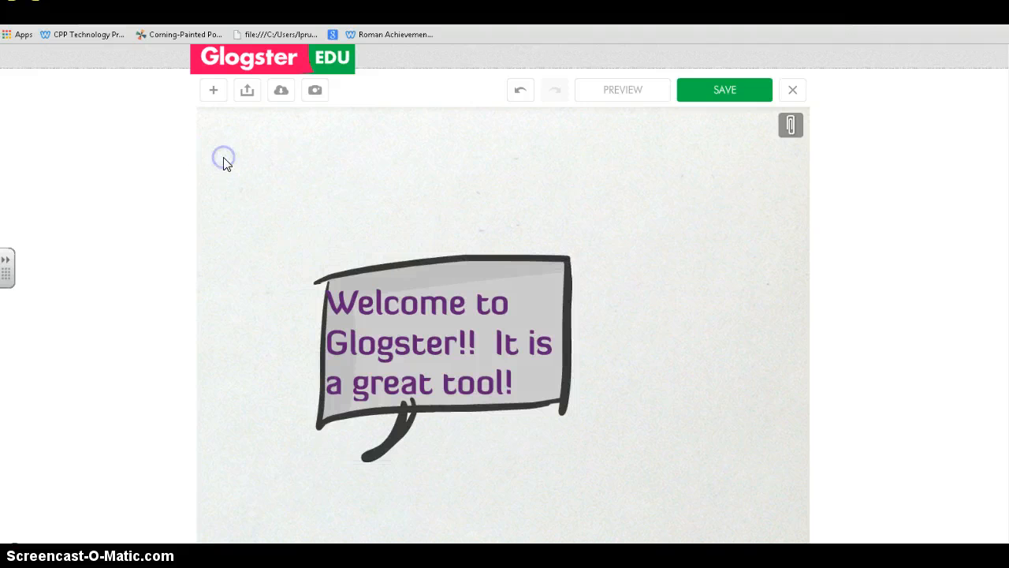
{"action": "left_click", "coordinate": [214, 94]}
{"action": "left_click", "coordinate": [260, 130]}
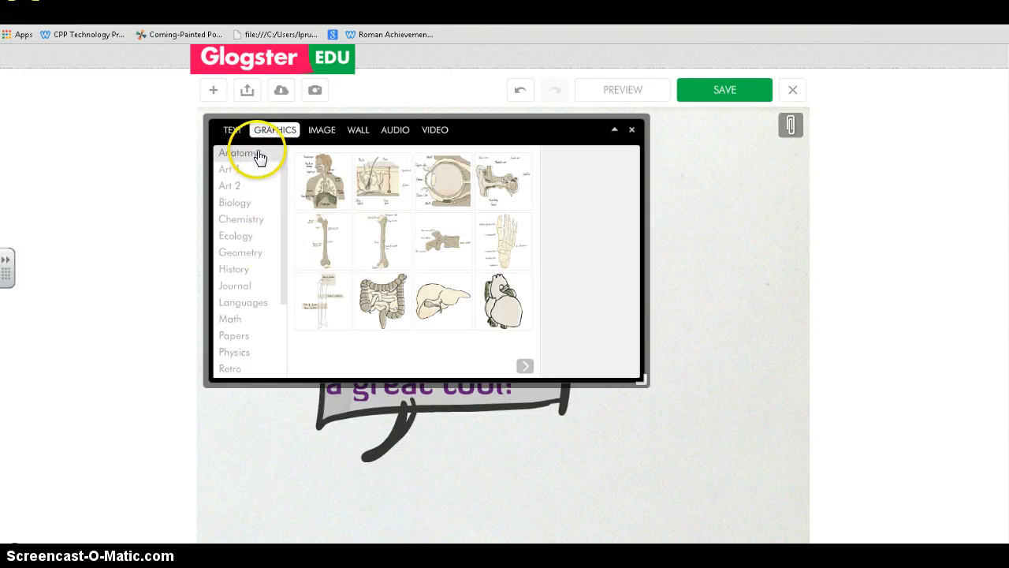
{"action": "left_click", "coordinate": [231, 189]}
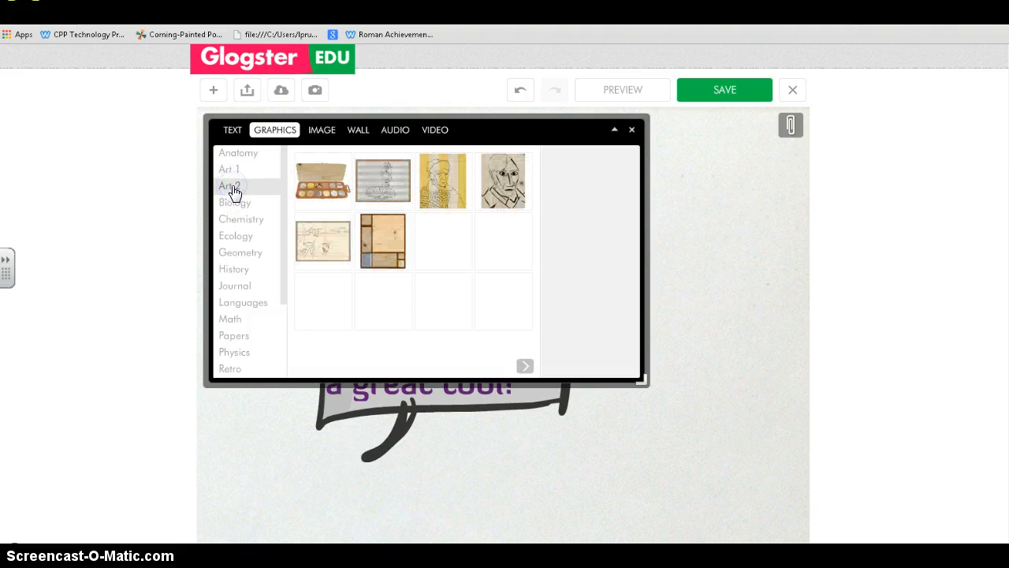
{"action": "left_click", "coordinate": [231, 204]}
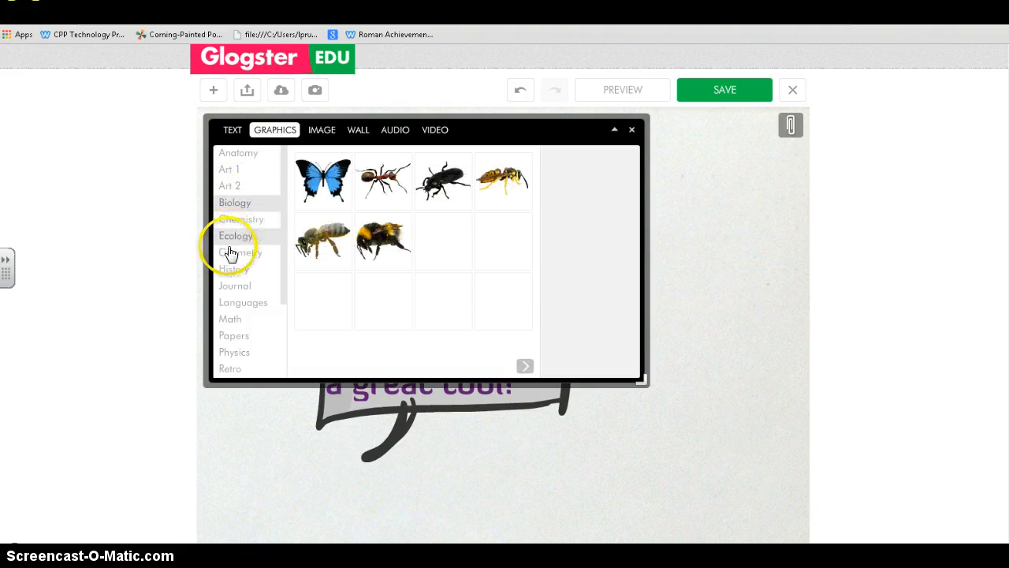
{"action": "left_click", "coordinate": [231, 270]}
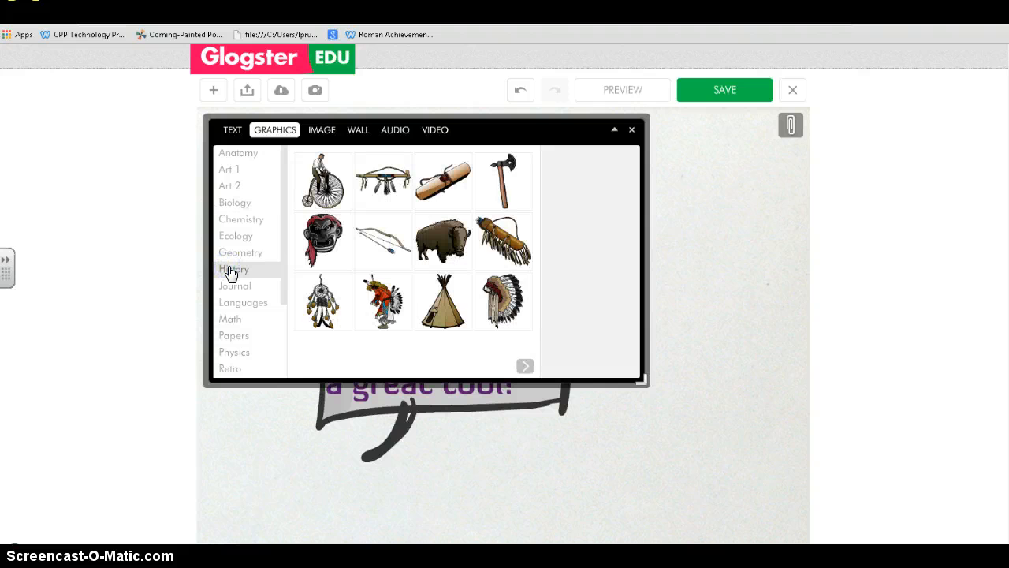
{"action": "left_click", "coordinate": [233, 285]}
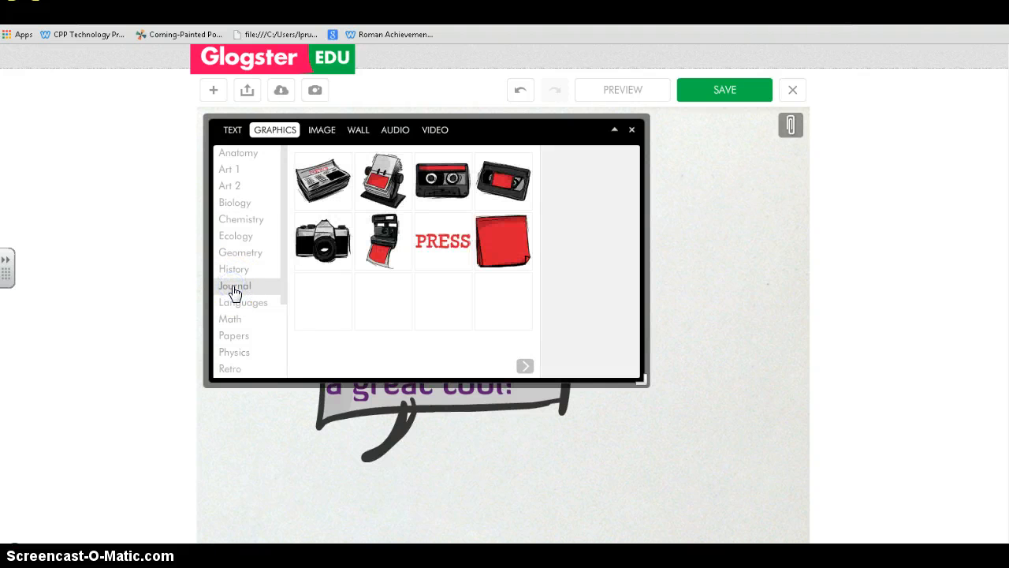
{"action": "left_click", "coordinate": [332, 301]}
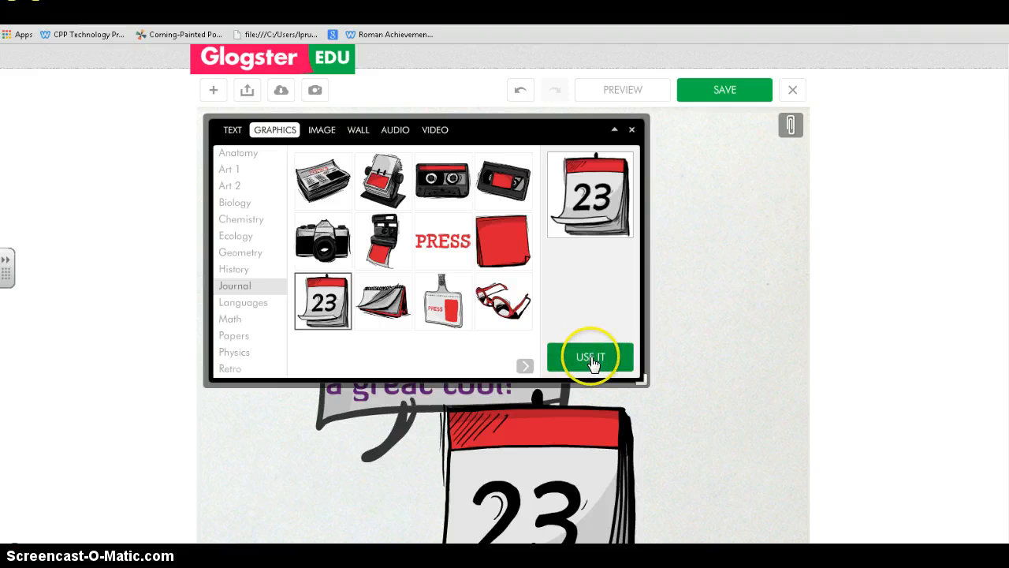
{"action": "left_click", "coordinate": [593, 361]}
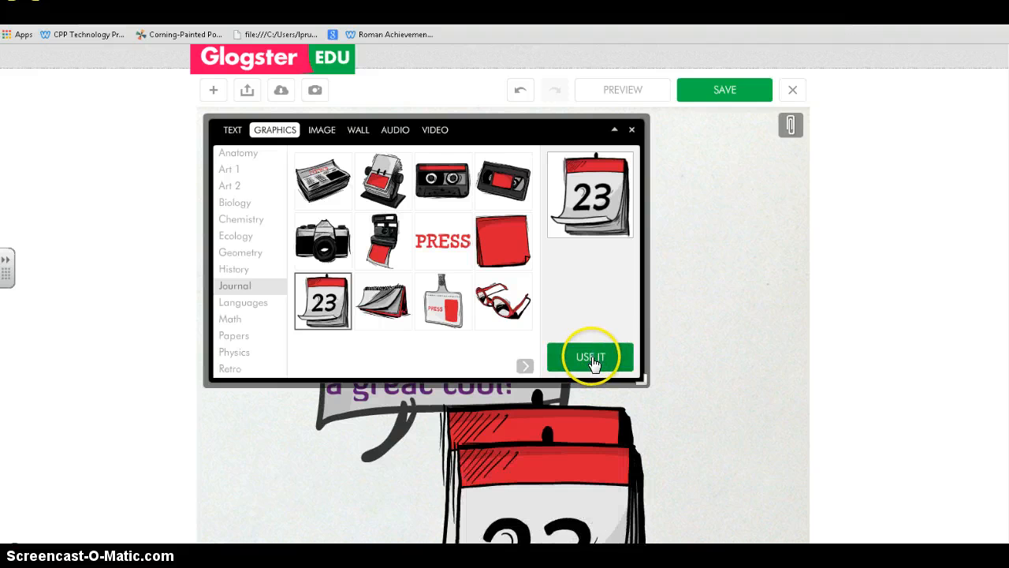
{"action": "left_click", "coordinate": [632, 130]}
{"action": "scroll", "coordinate": [550, 299], "scroll_direction": "down", "scroll_amount": 5}
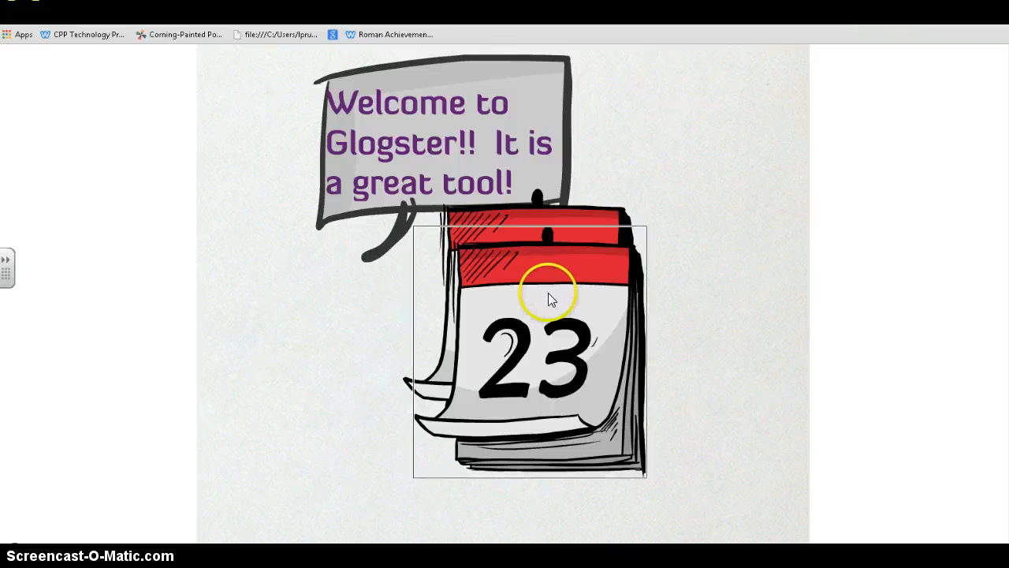
- Delete the duplicate calendar, send the other behind the bubble, move it up, enlarge it and tilt it clockwise
{"action": "left_click", "coordinate": [550, 298]}
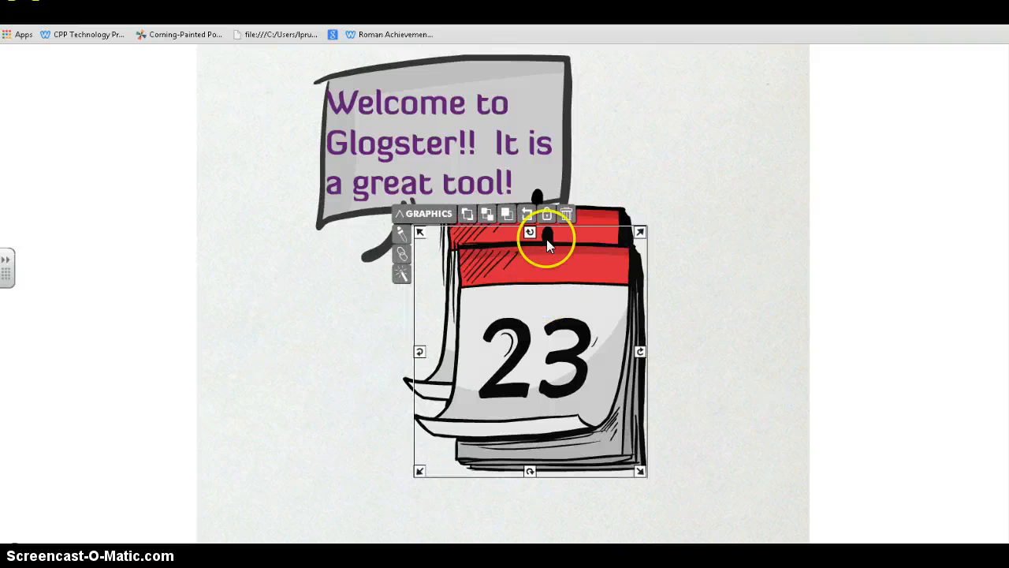
{"action": "left_click", "coordinate": [566, 214]}
{"action": "left_click", "coordinate": [560, 295]}
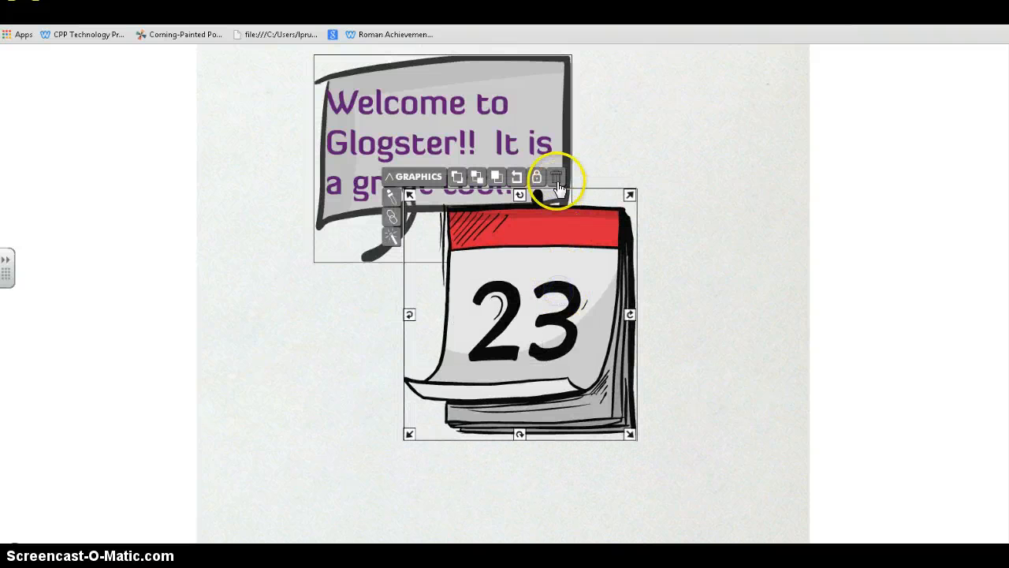
{"action": "left_click", "coordinate": [476, 178]}
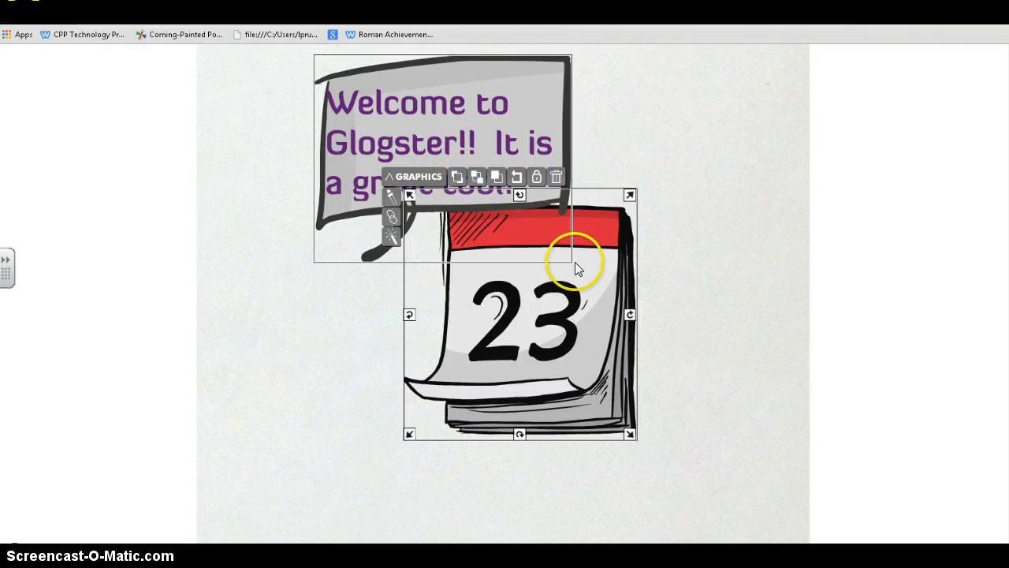
{"action": "left_click_drag", "start_coordinate": [577, 287], "coordinate": [601, 198]}
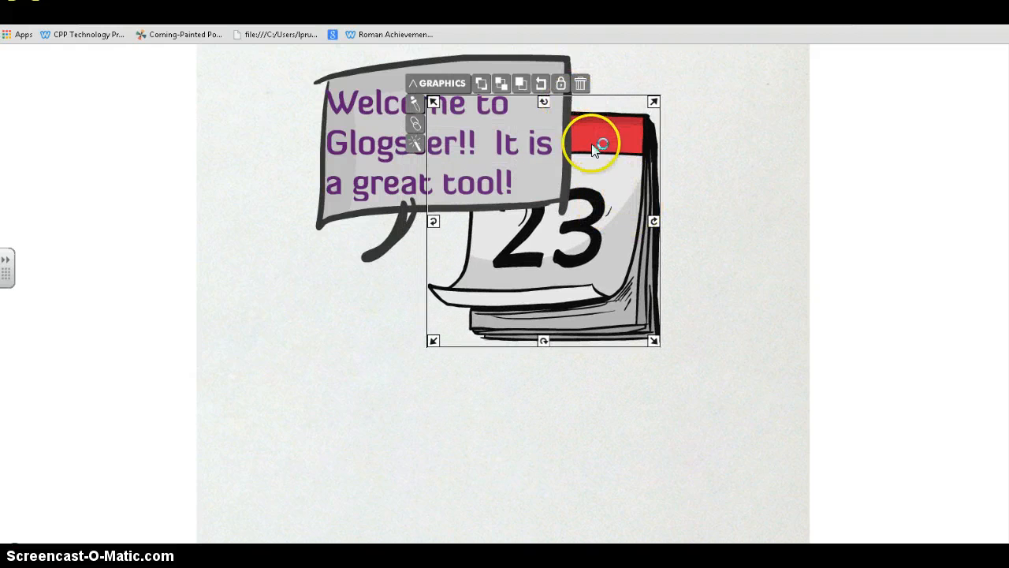
{"action": "left_click_drag", "start_coordinate": [654, 341], "coordinate": [708, 398]}
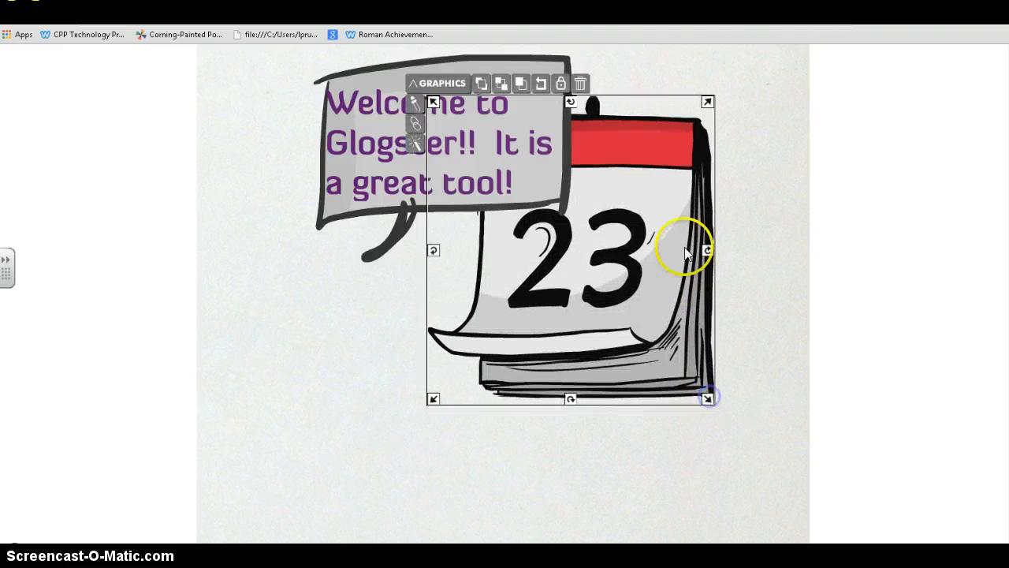
{"action": "left_click_drag", "start_coordinate": [708, 250], "coordinate": [680, 293]}
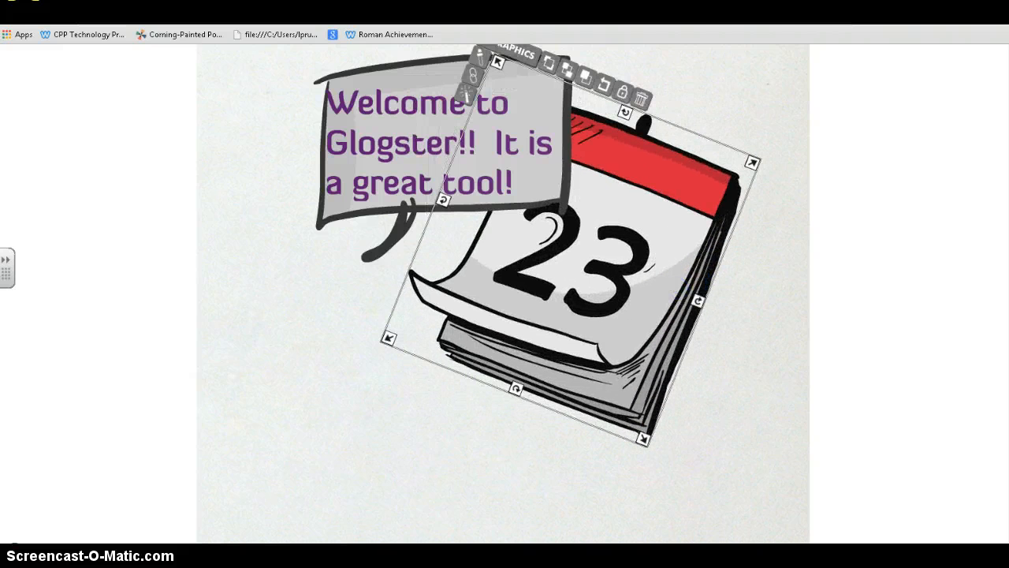
{"action": "left_click", "coordinate": [702, 100]}
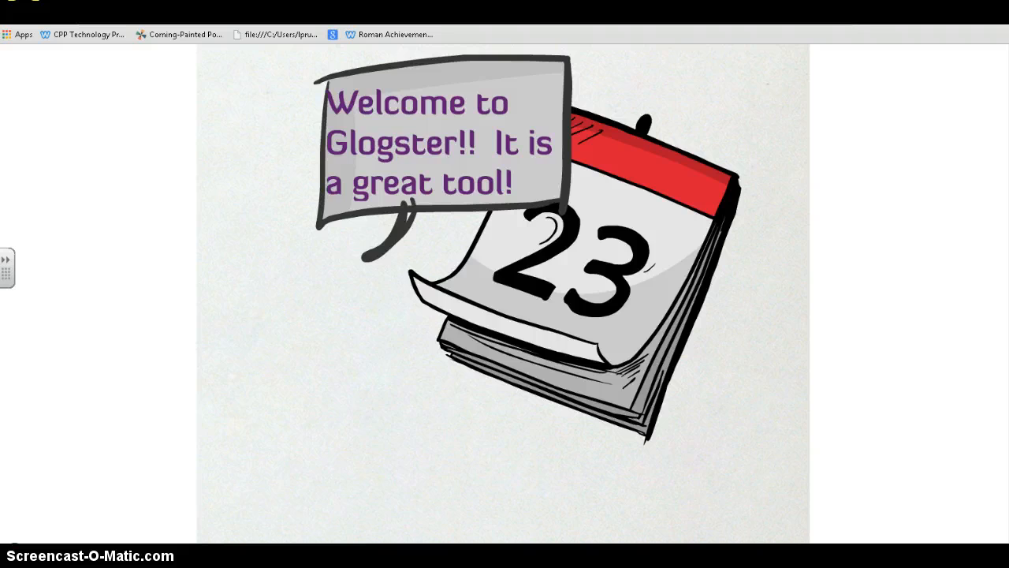
{"action": "scroll", "coordinate": [503, 293], "scroll_direction": "up", "scroll_amount": 3}
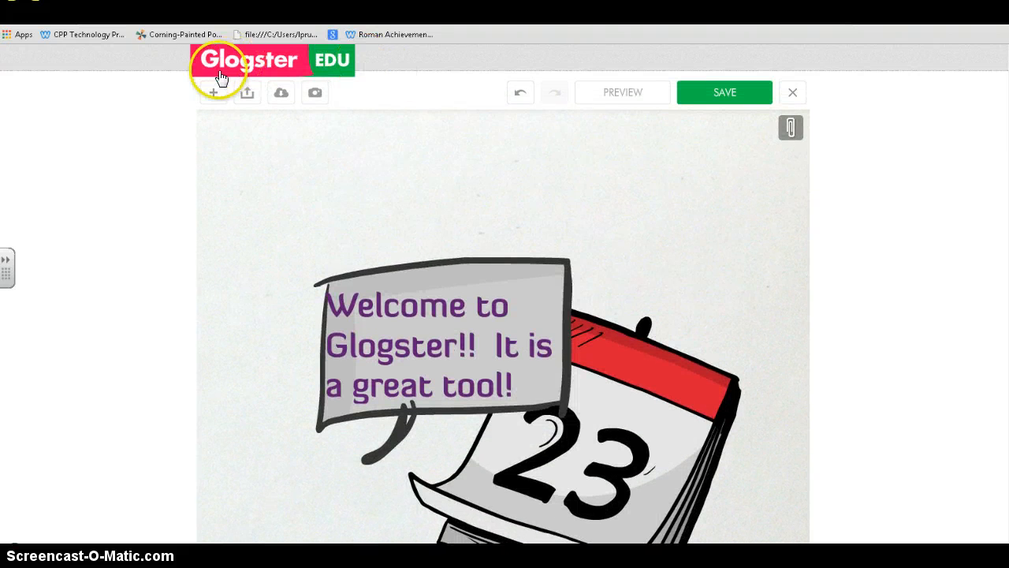
- Open the add-content panel on its IMAGE tab showing My Images
{"action": "left_click", "coordinate": [215, 92]}
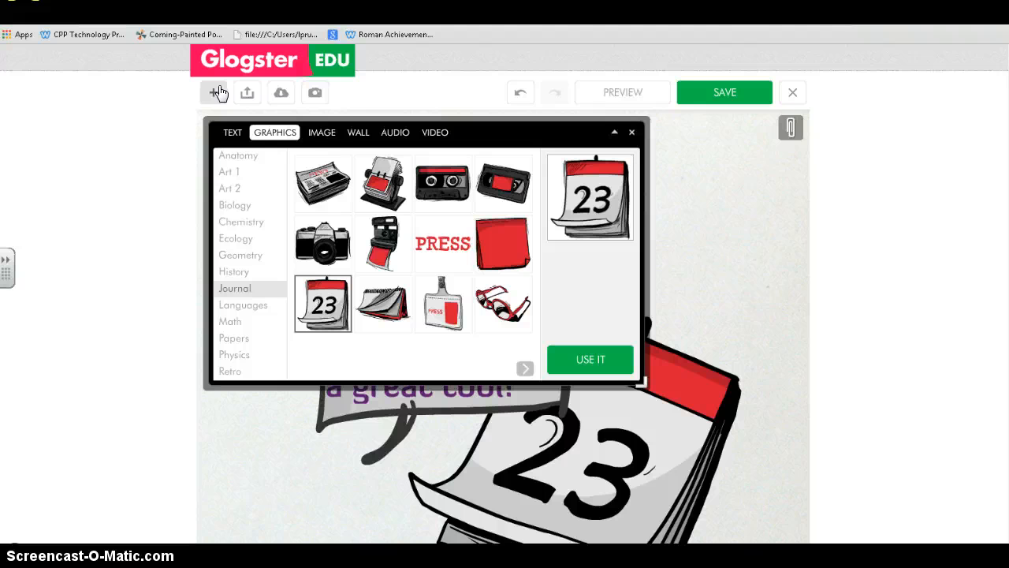
{"action": "left_click", "coordinate": [320, 134]}
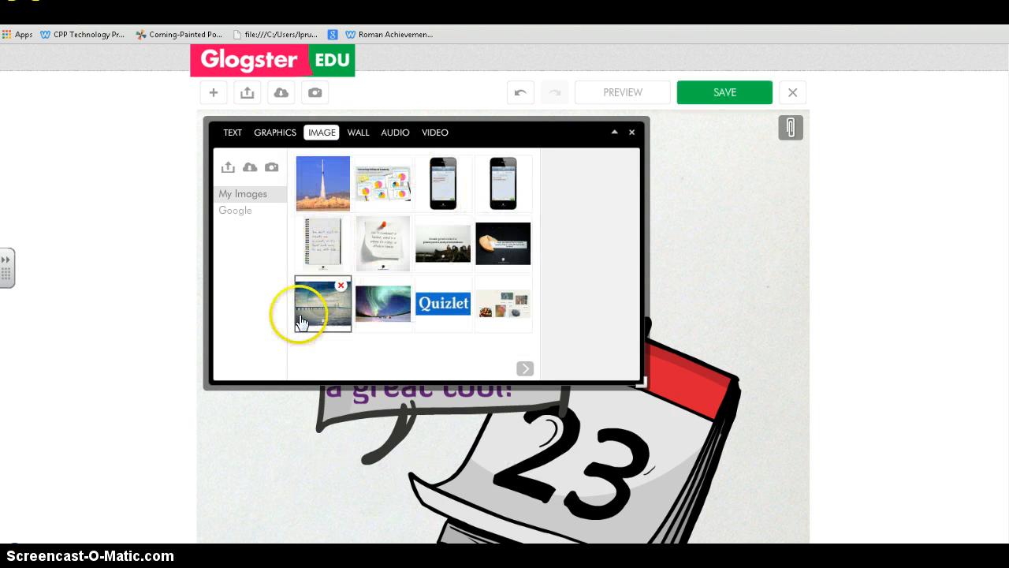
- Upload Technology-Enhances-Learning-Infographic.jpg from the computer into the image library
{"action": "left_click", "coordinate": [227, 168]}
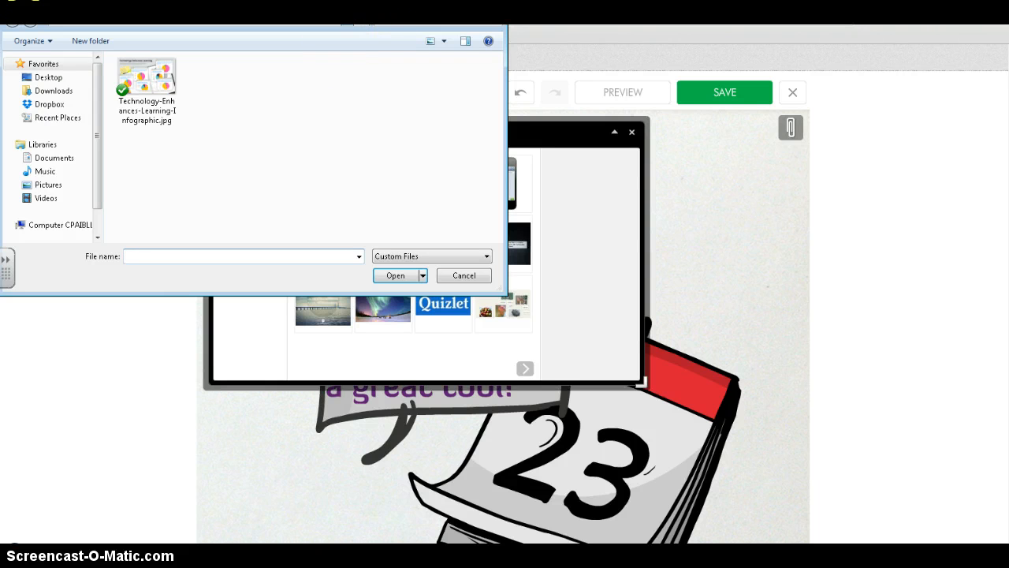
{"action": "left_click", "coordinate": [324, 65]}
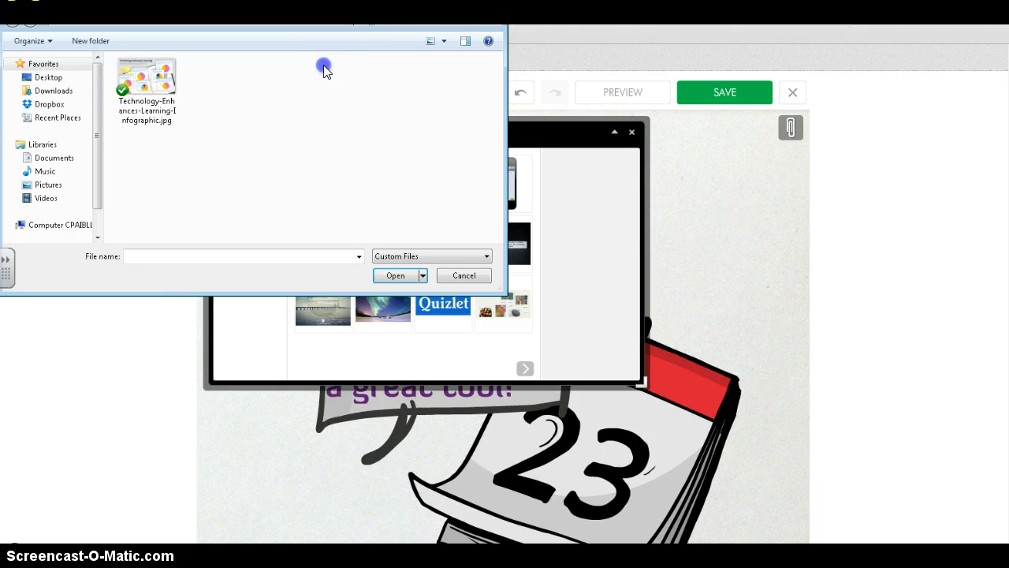
{"action": "double_click", "coordinate": [154, 87]}
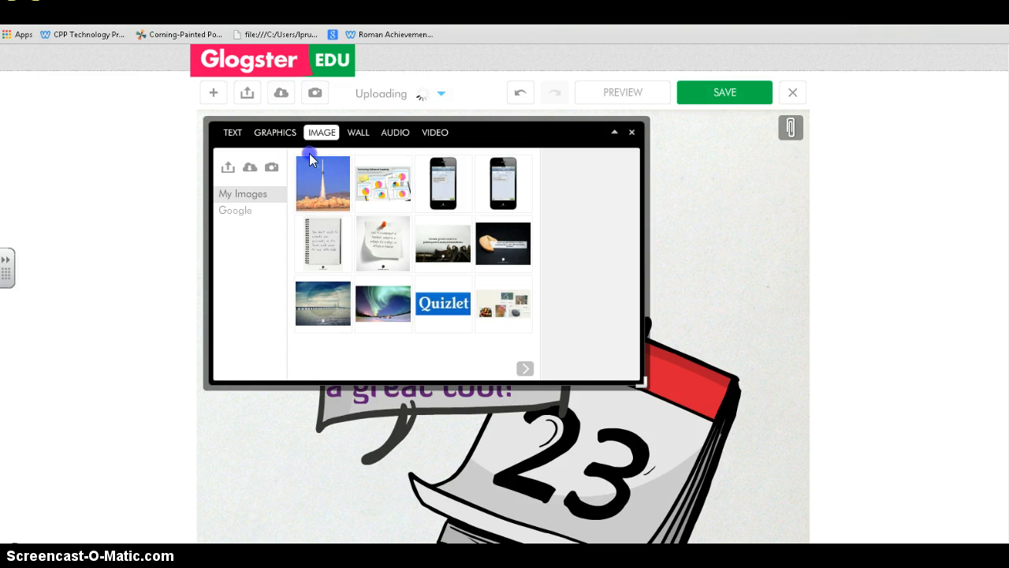
- Search Google images for 'rockets' and pick the launch-pad rocket photo
{"action": "left_click", "coordinate": [407, 267]}
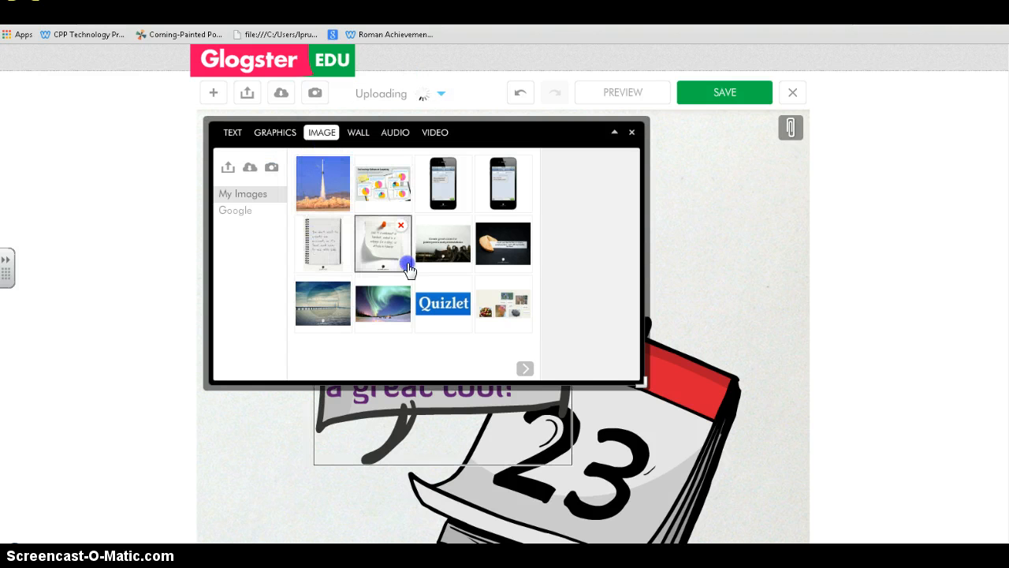
{"action": "left_click", "coordinate": [397, 317]}
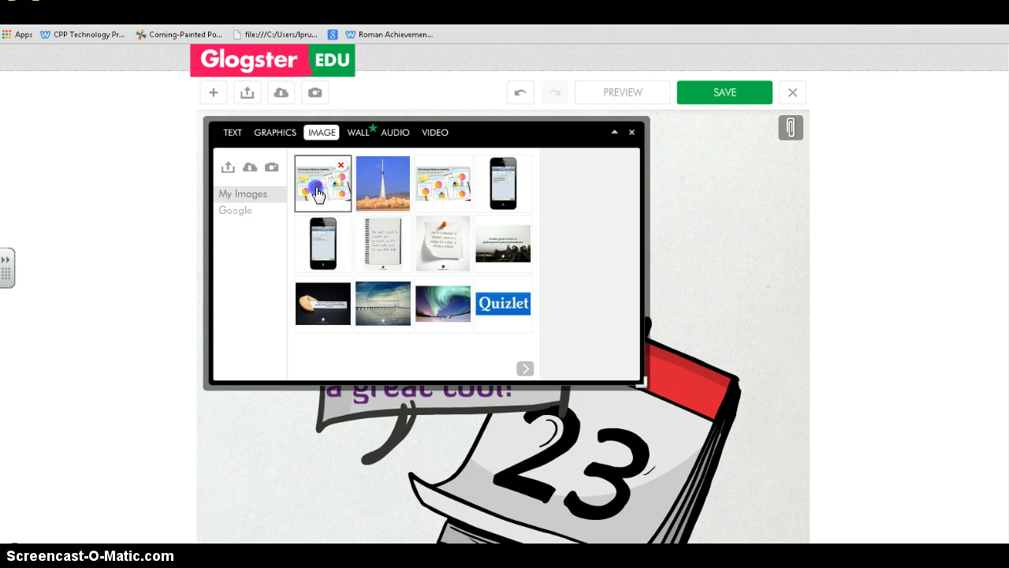
{"action": "left_click", "coordinate": [244, 208]}
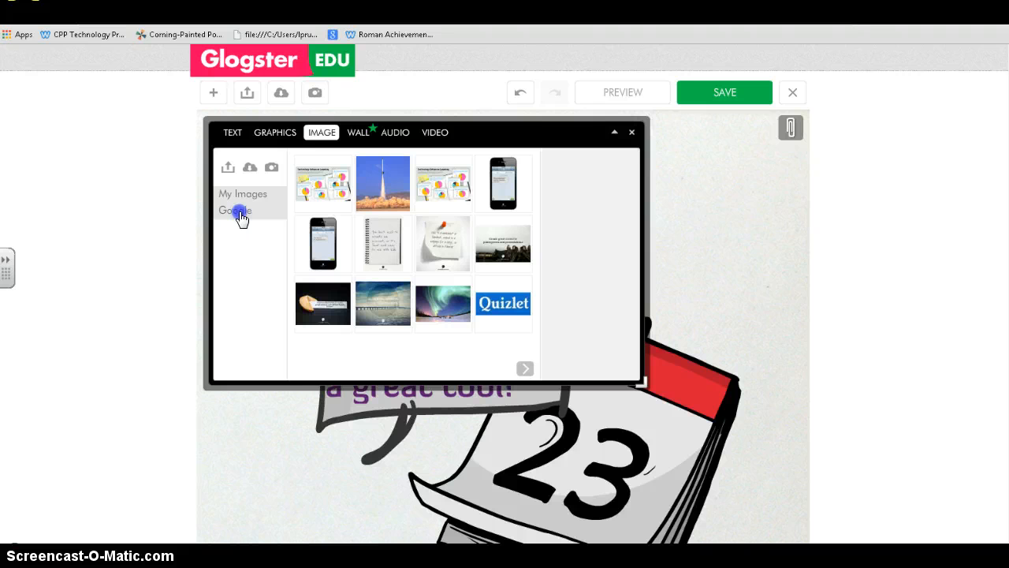
{"action": "left_click", "coordinate": [246, 215]}
{"action": "left_click", "coordinate": [321, 166]}
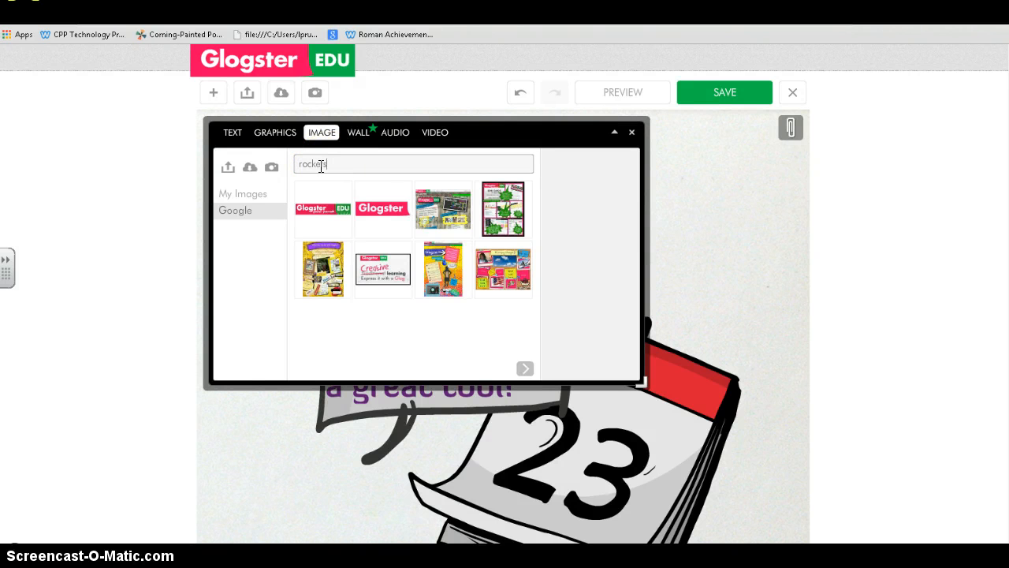
{"action": "key", "text": "Return"}
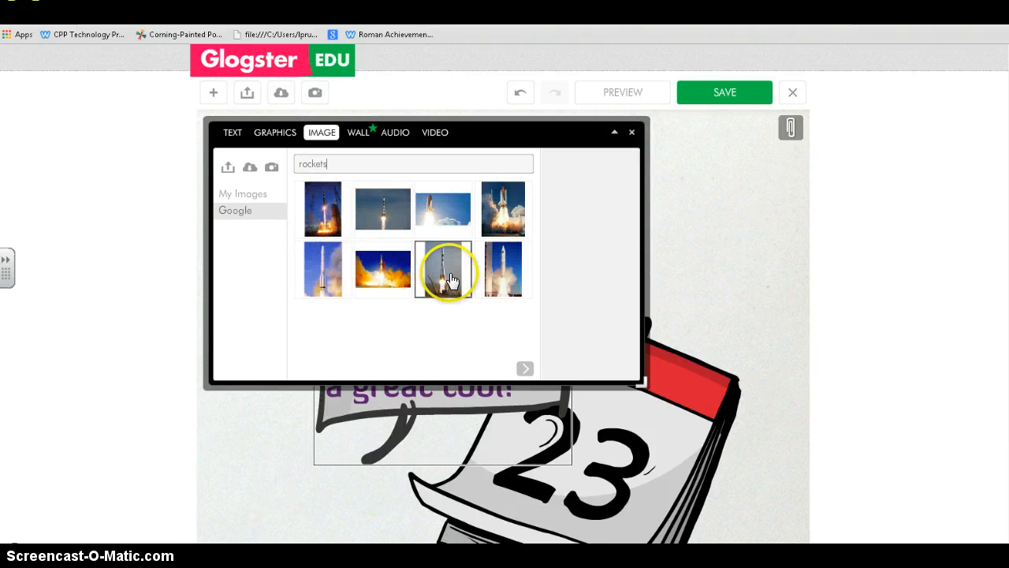
{"action": "left_click", "coordinate": [453, 280]}
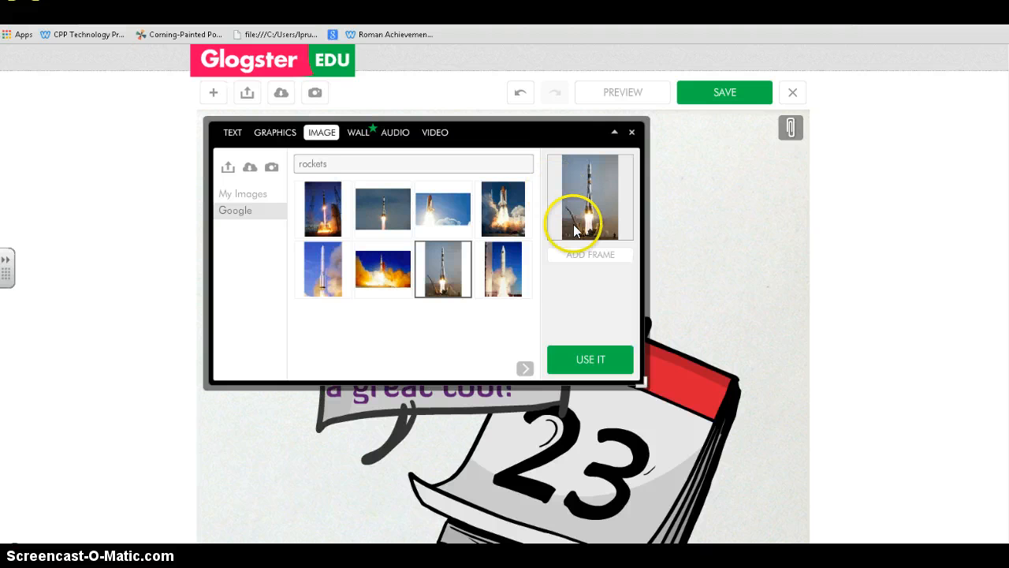
- Wrap the rocket photo in the red Journal calendar-page frame and add it to the glog
{"action": "left_click", "coordinate": [586, 257]}
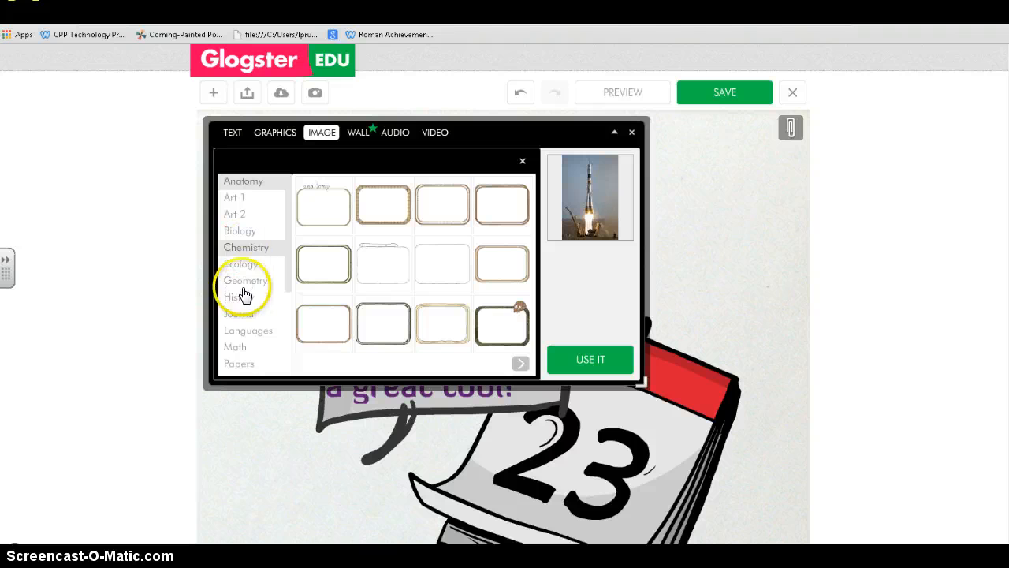
{"action": "left_click", "coordinate": [240, 314]}
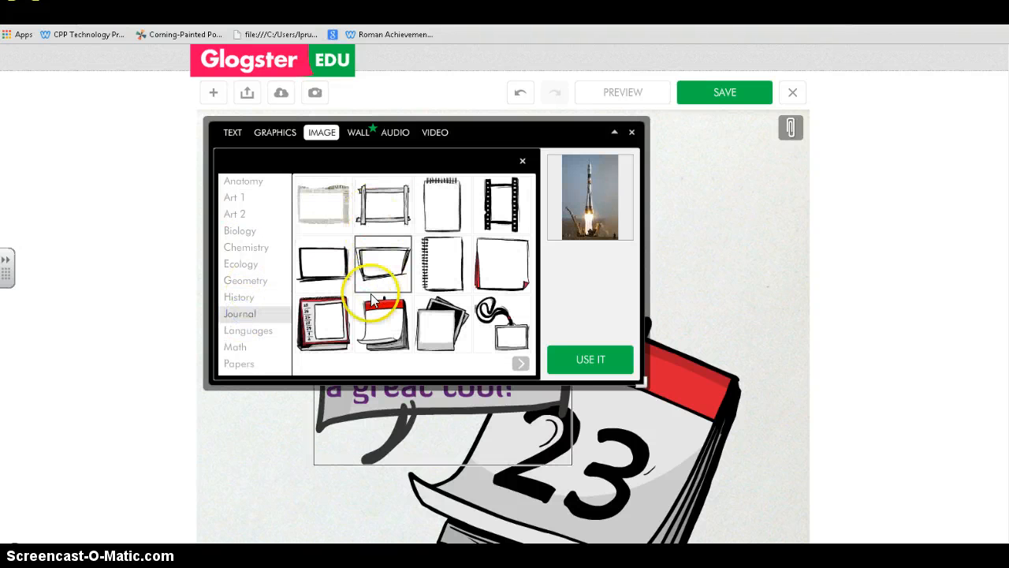
{"action": "left_click", "coordinate": [341, 338]}
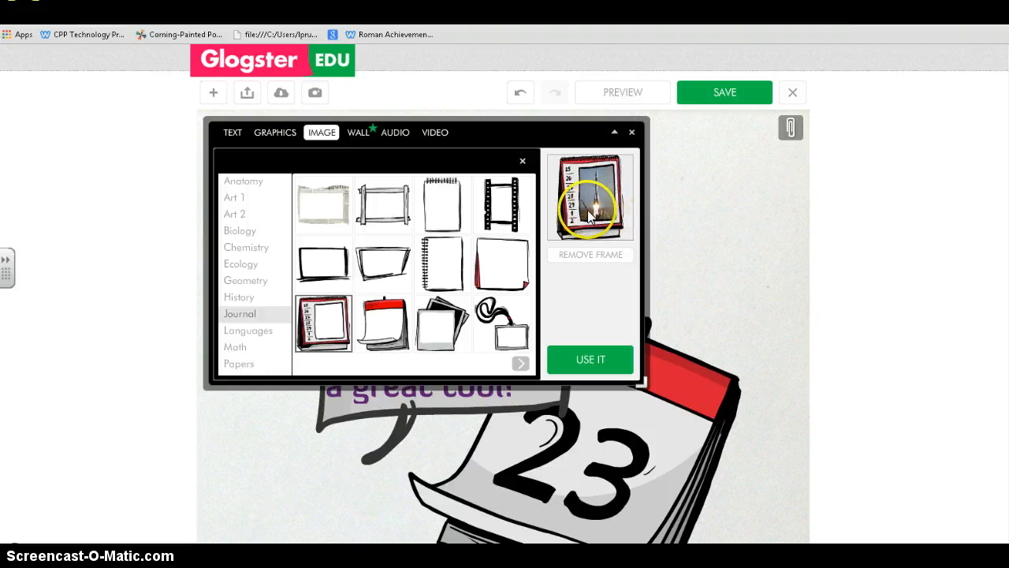
{"action": "left_click", "coordinate": [600, 359]}
{"action": "left_click", "coordinate": [601, 360]}
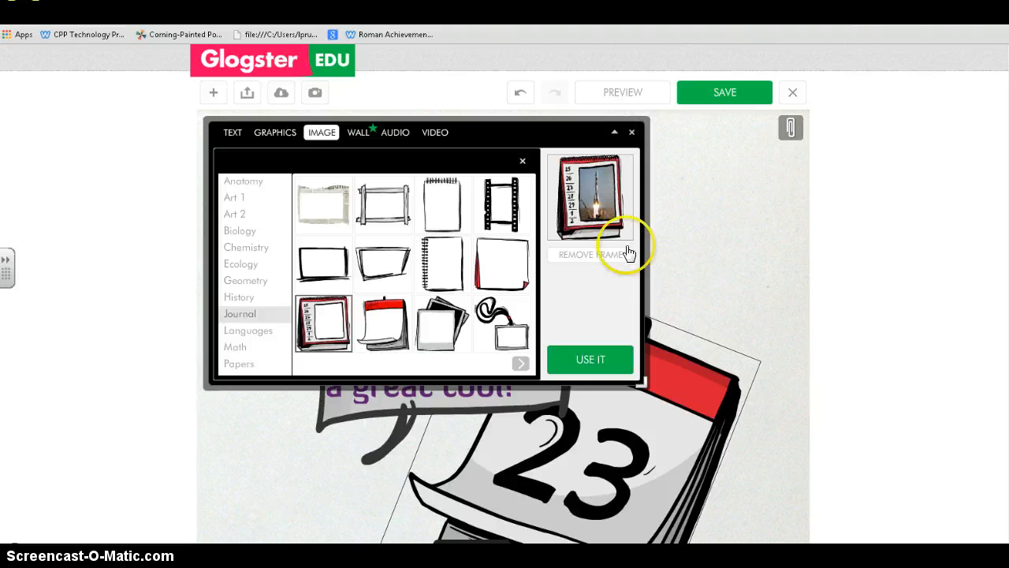
{"action": "left_click", "coordinate": [631, 132]}
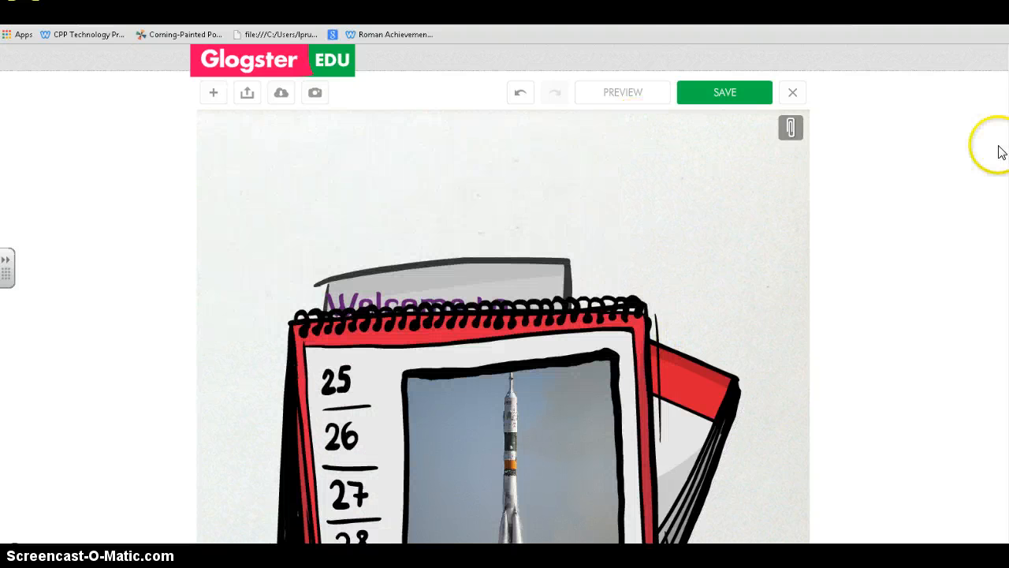
- Shrink the framed rocket photo and drag it below the Welcome bubble, beside the '23' calendar
{"action": "scroll", "coordinate": [985, 198], "scroll_direction": "down", "scroll_amount": 5}
{"action": "scroll", "coordinate": [985, 198], "scroll_direction": "up", "scroll_amount": 3}
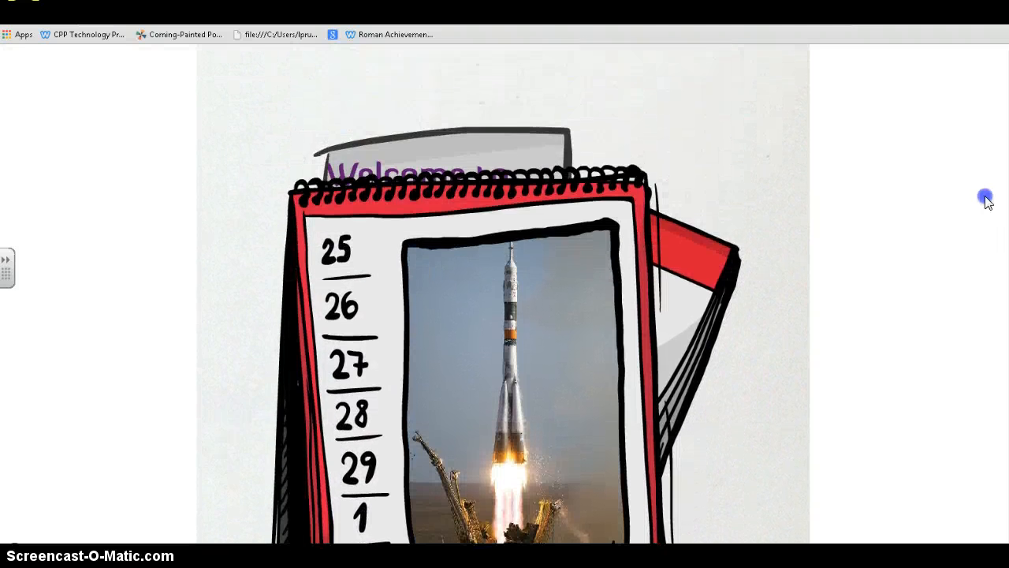
{"action": "scroll", "coordinate": [985, 198], "scroll_direction": "down", "scroll_amount": 2}
{"action": "scroll", "coordinate": [1003, 254], "scroll_direction": "down", "scroll_amount": 2}
{"action": "scroll", "coordinate": [1003, 255], "scroll_direction": "up", "scroll_amount": 1}
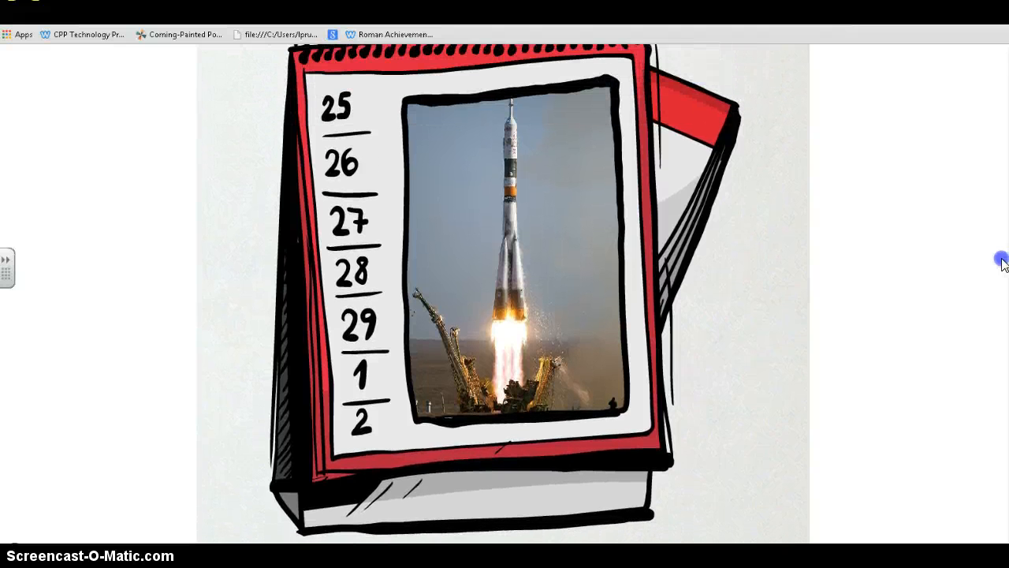
{"action": "scroll", "coordinate": [989, 225], "scroll_direction": "up", "scroll_amount": 2}
{"action": "scroll", "coordinate": [990, 229], "scroll_direction": "down", "scroll_amount": 3}
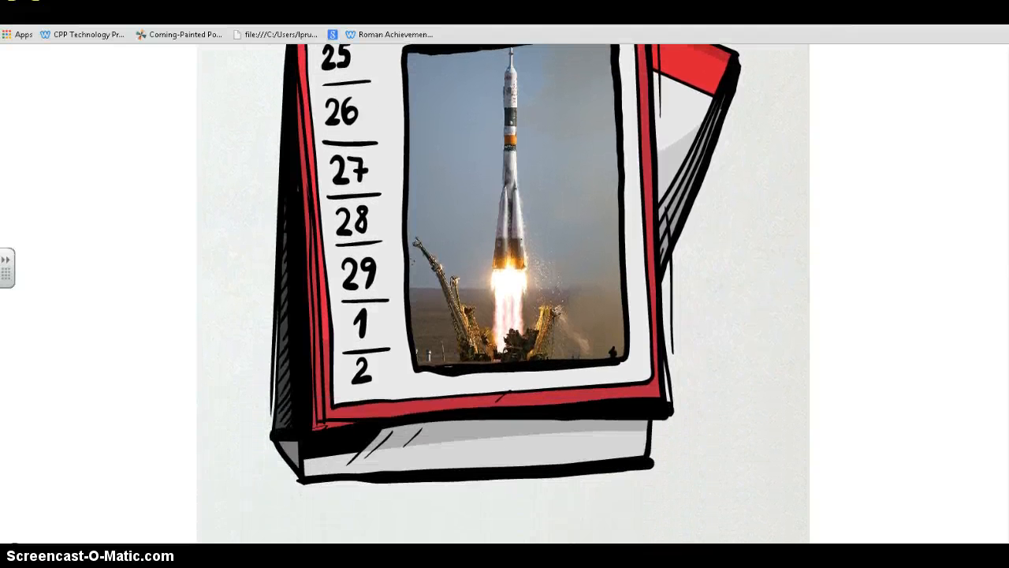
{"action": "scroll", "coordinate": [994, 235], "scroll_direction": "up", "scroll_amount": 2}
{"action": "scroll", "coordinate": [1001, 231], "scroll_direction": "up", "scroll_amount": 1}
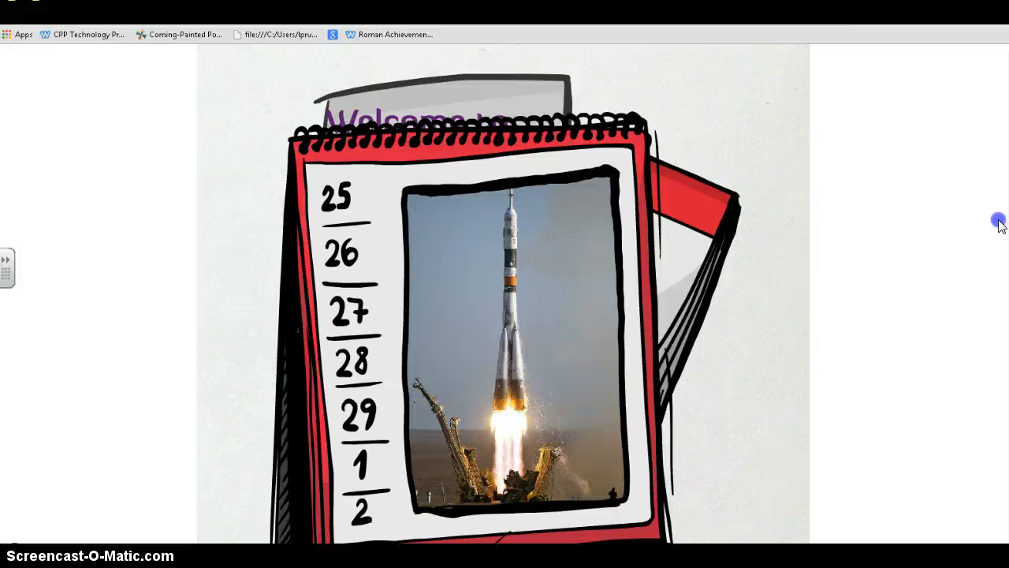
{"action": "scroll", "coordinate": [999, 224], "scroll_direction": "down", "scroll_amount": 1}
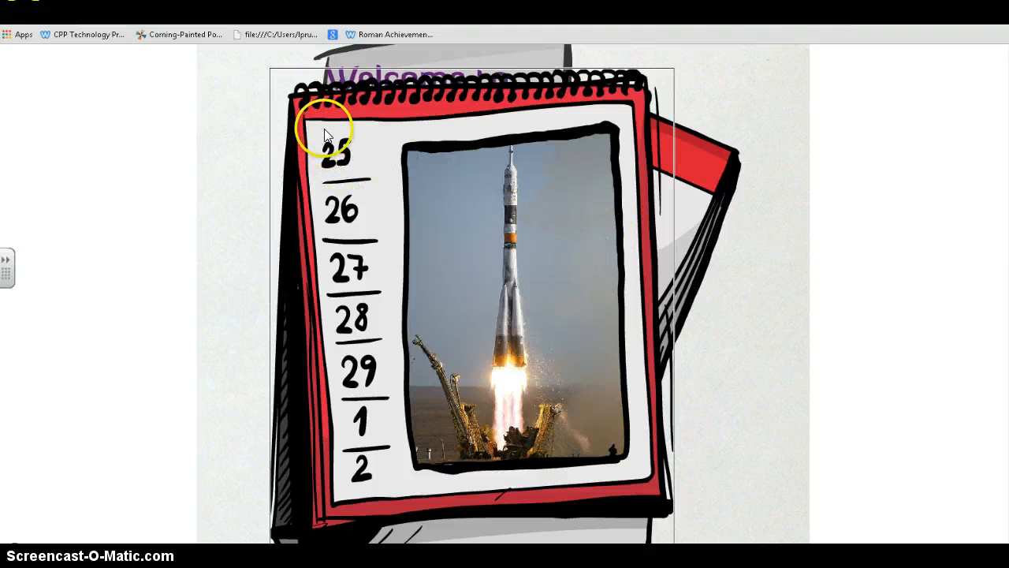
{"action": "left_click", "coordinate": [304, 95]}
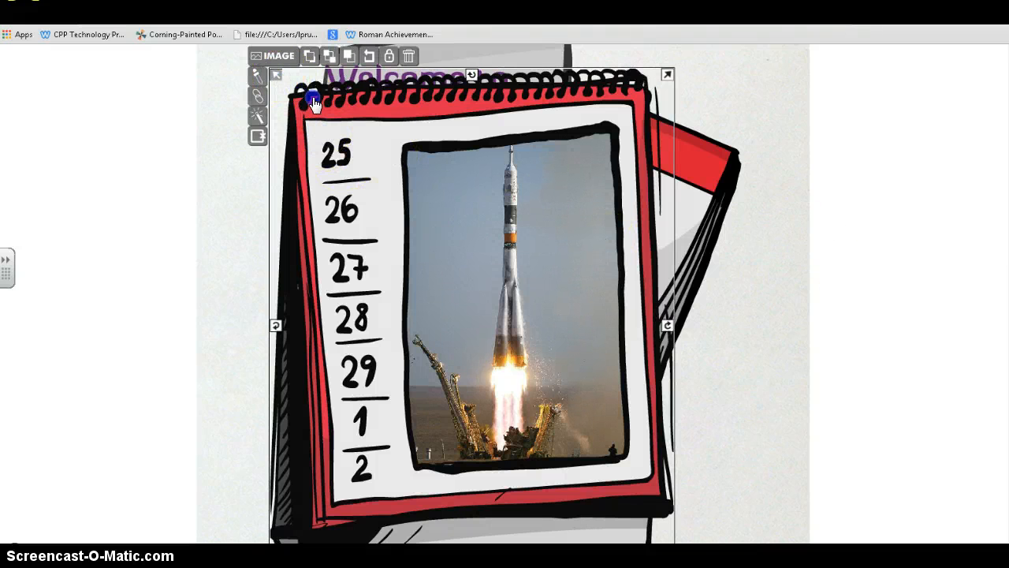
{"action": "left_click_drag", "start_coordinate": [313, 102], "coordinate": [401, 225]}
{"action": "left_click_drag", "start_coordinate": [478, 264], "coordinate": [312, 239]}
{"action": "left_click_drag", "start_coordinate": [1006, 315], "coordinate": [1002, 205]}
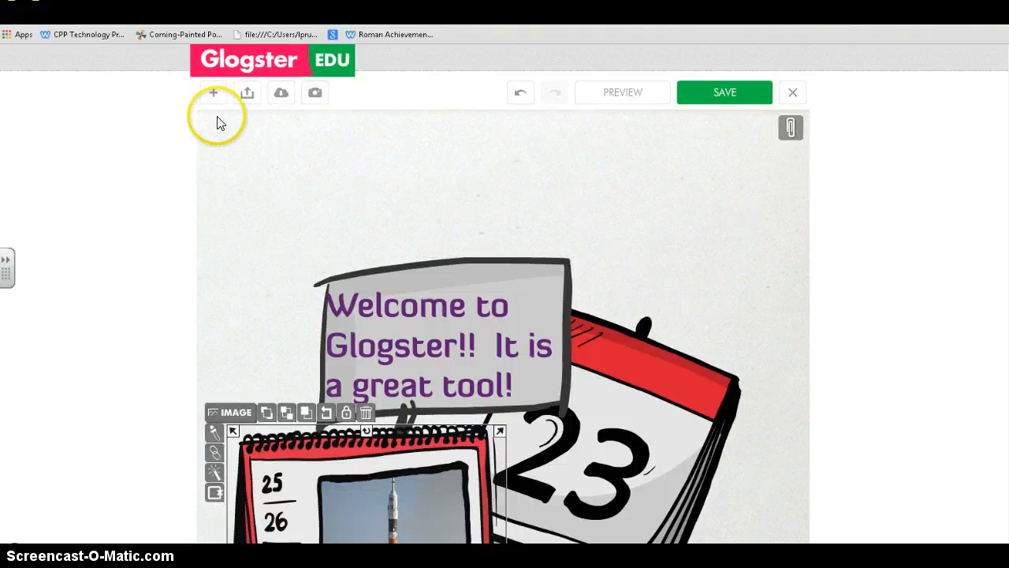
- Set the glog wall to the Math gallery's cardboard protractor background with stretch & fill
{"action": "left_click", "coordinate": [213, 93]}
{"action": "left_click", "coordinate": [360, 135]}
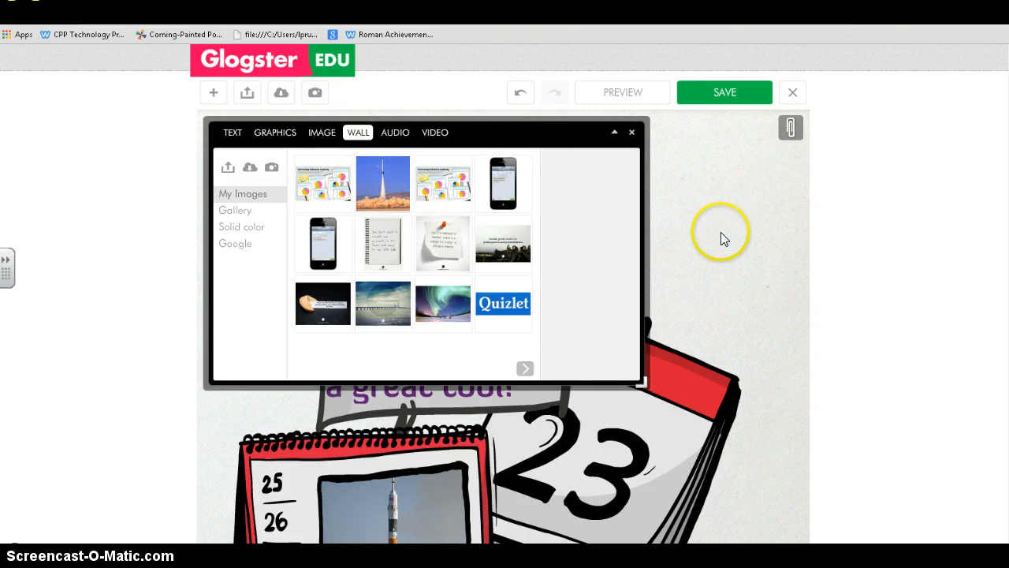
{"action": "left_click", "coordinate": [242, 214]}
{"action": "left_click", "coordinate": [320, 245]}
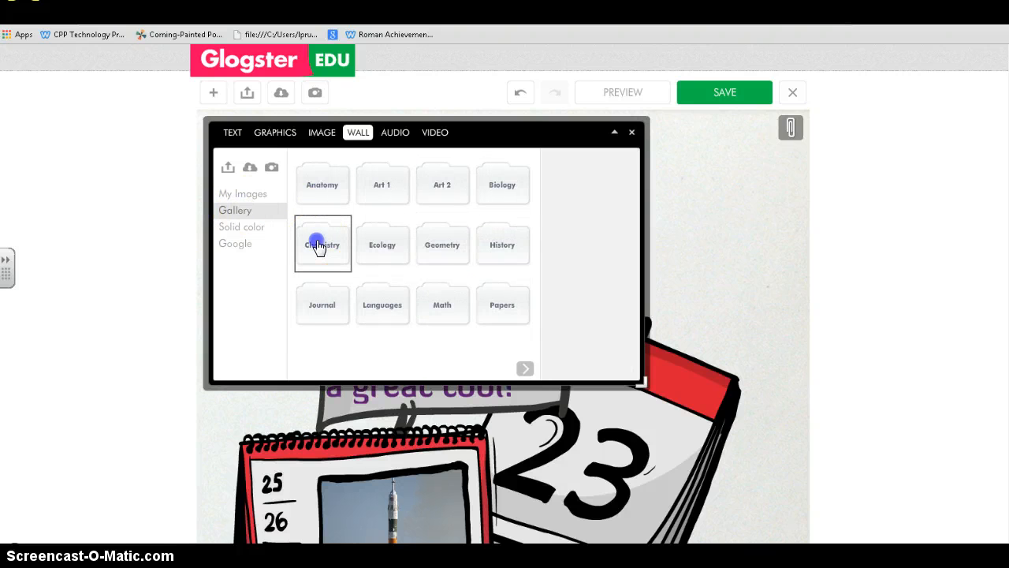
{"action": "double_click", "coordinate": [320, 249]}
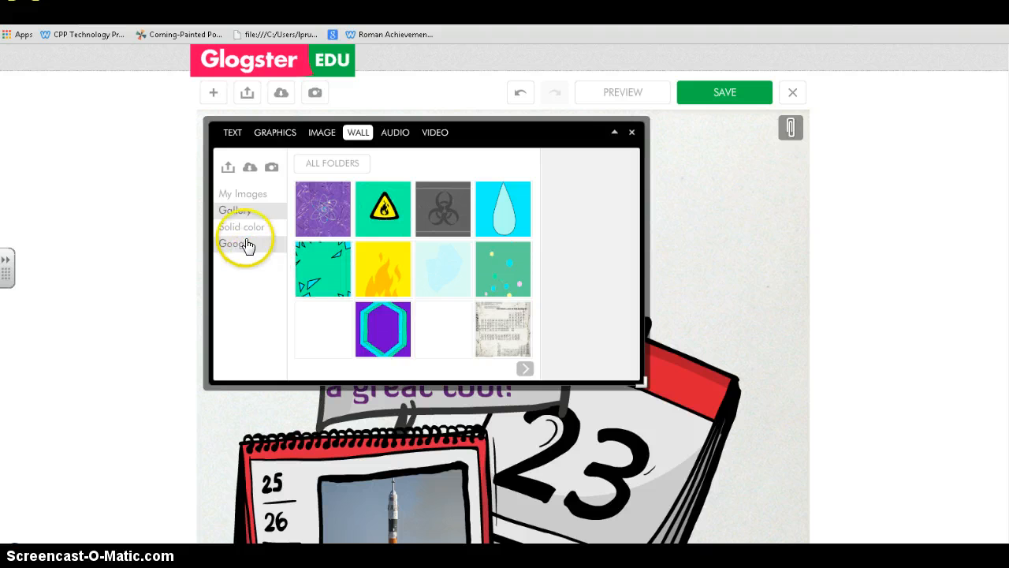
{"action": "left_click", "coordinate": [318, 163]}
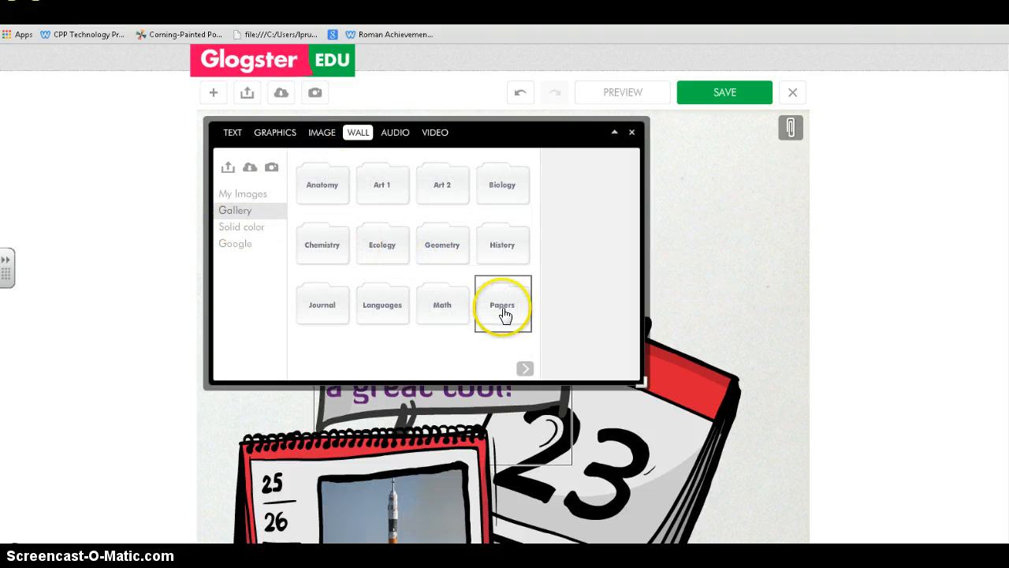
{"action": "double_click", "coordinate": [457, 315]}
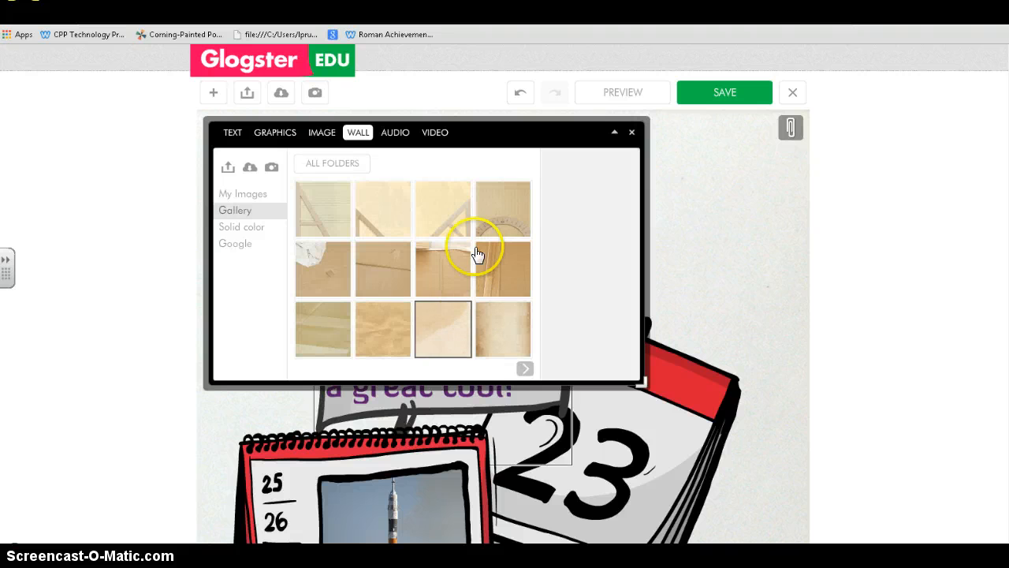
{"action": "left_click", "coordinate": [514, 220]}
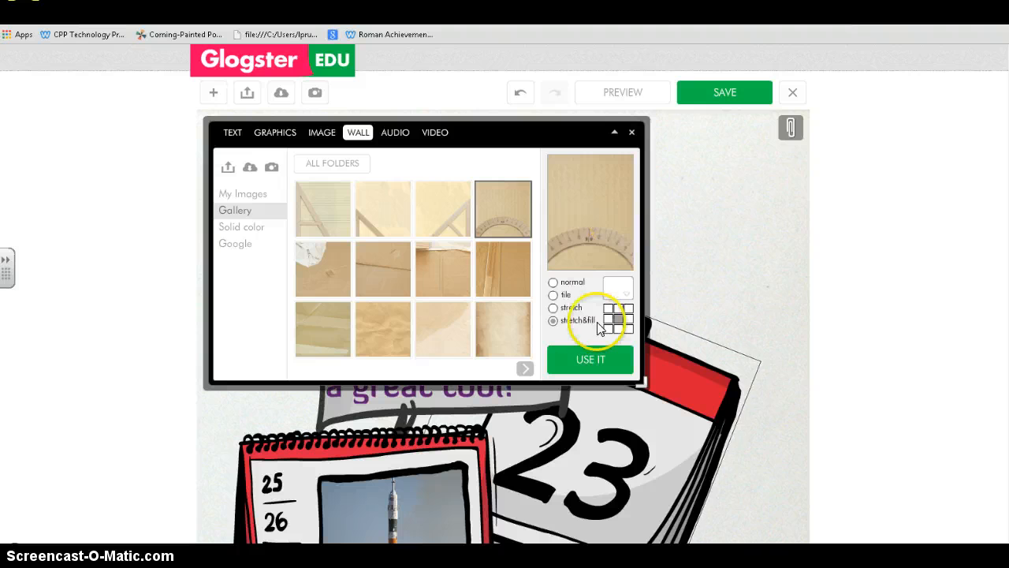
{"action": "left_click", "coordinate": [553, 321]}
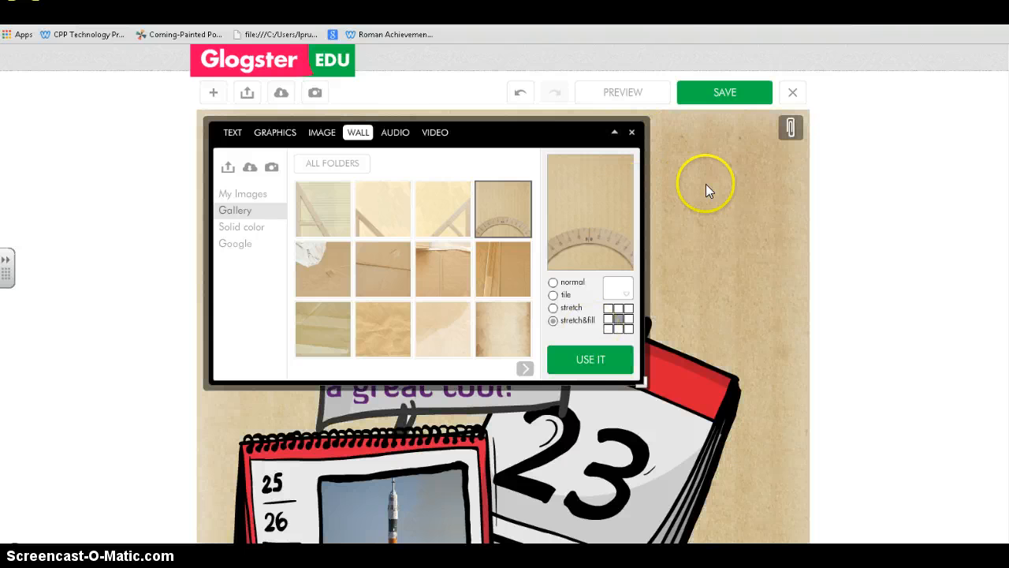
{"action": "left_click", "coordinate": [632, 133]}
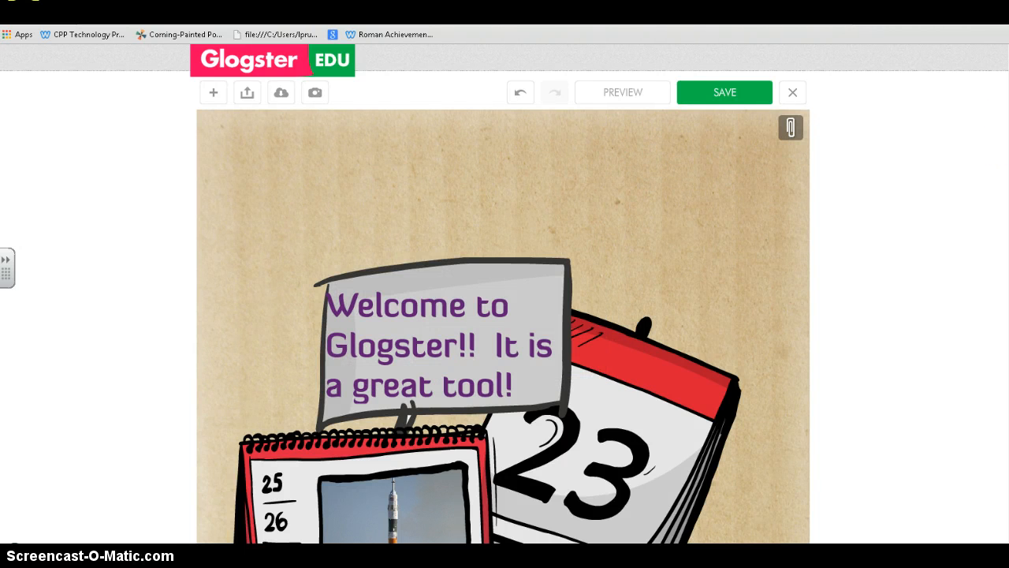
- Add the Bon Jovi track to the glog using the three-button player style
{"action": "scroll", "coordinate": [978, 157], "scroll_direction": "down", "scroll_amount": 10}
{"action": "scroll", "coordinate": [985, 309], "scroll_direction": "up", "scroll_amount": 10}
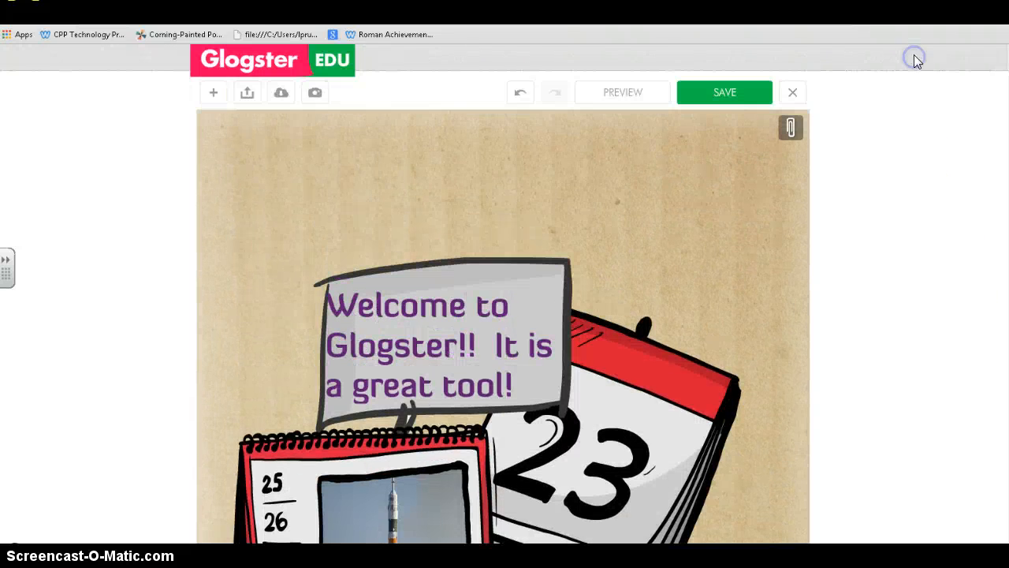
{"action": "left_click", "coordinate": [213, 93]}
{"action": "left_click", "coordinate": [395, 132]}
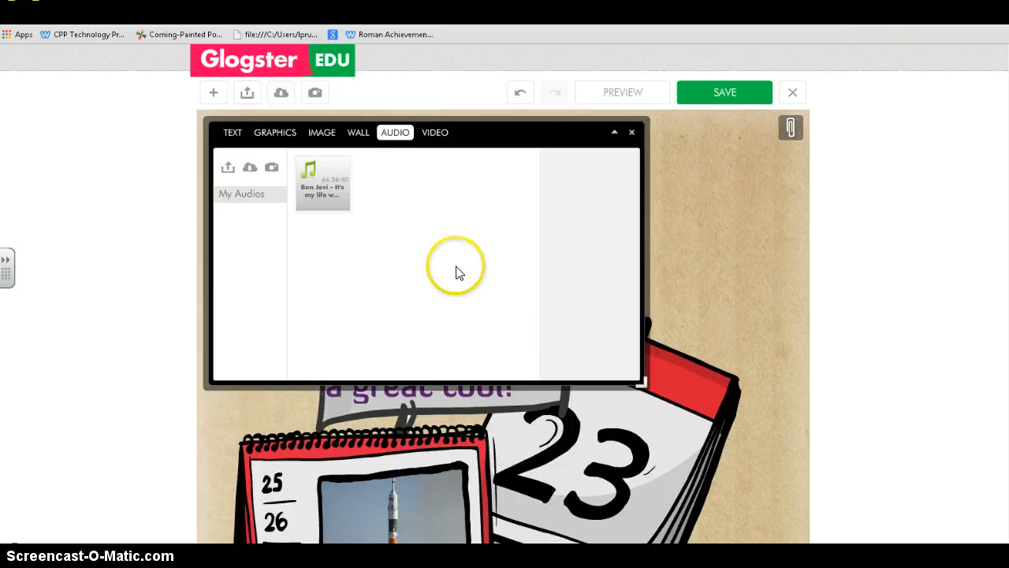
{"action": "left_click", "coordinate": [320, 209]}
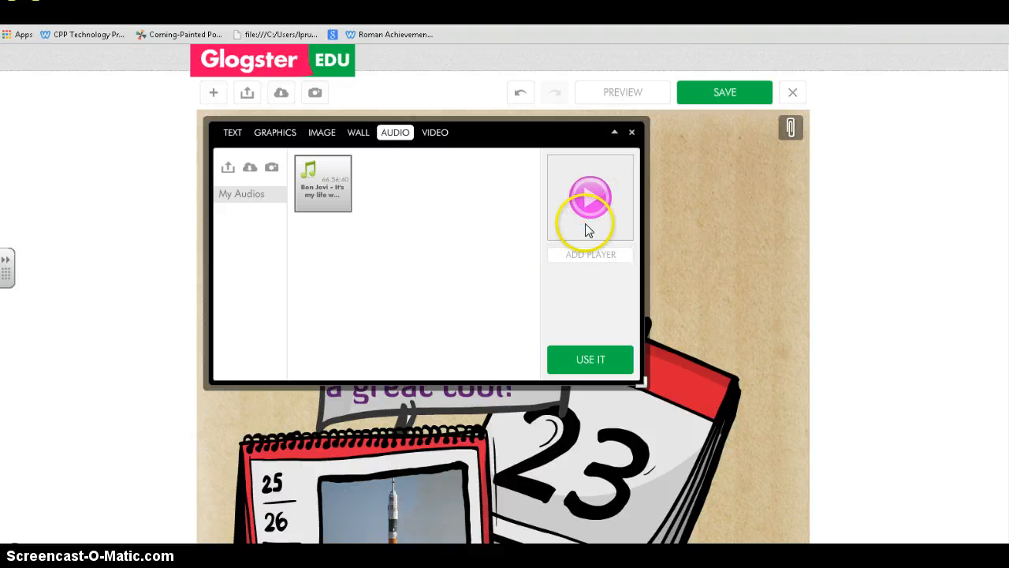
{"action": "left_click", "coordinate": [599, 265]}
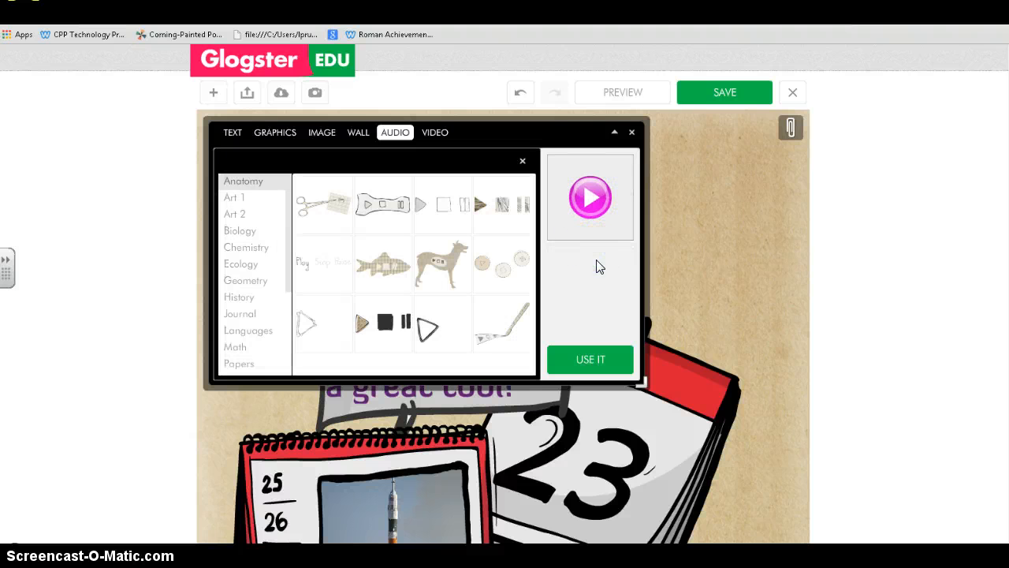
{"action": "left_click", "coordinate": [504, 339]}
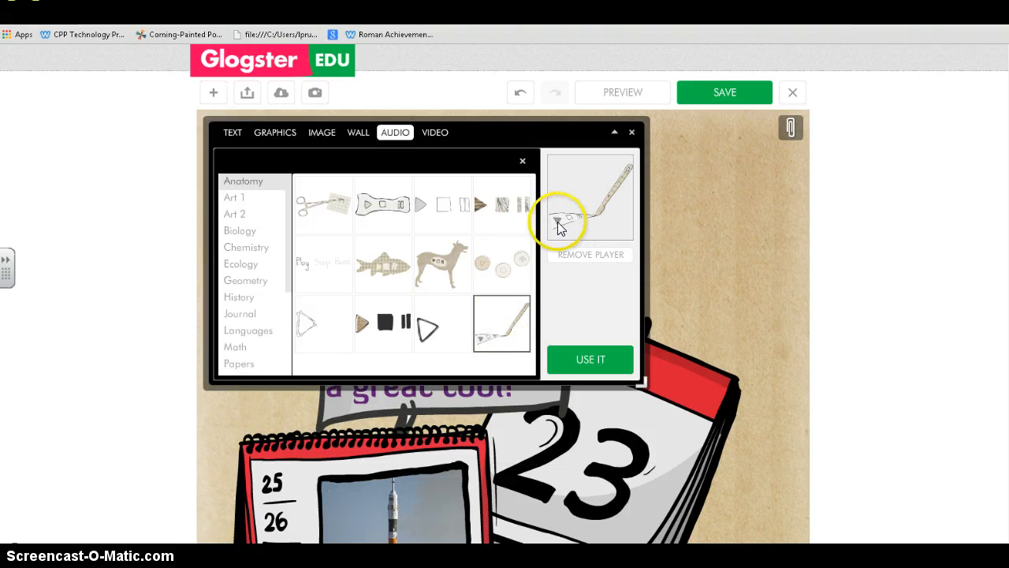
{"action": "left_click", "coordinate": [446, 272]}
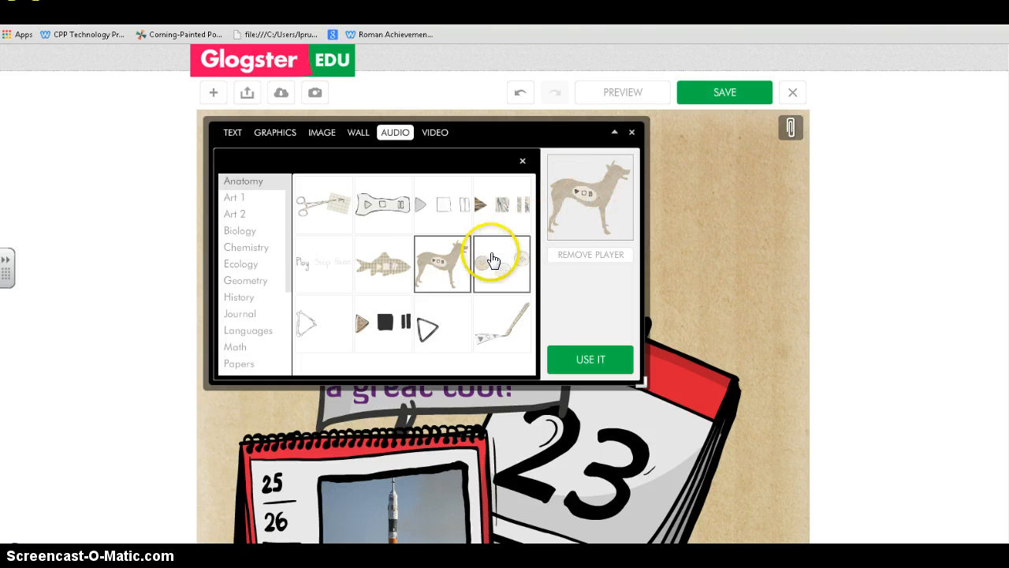
{"action": "left_click", "coordinate": [341, 211]}
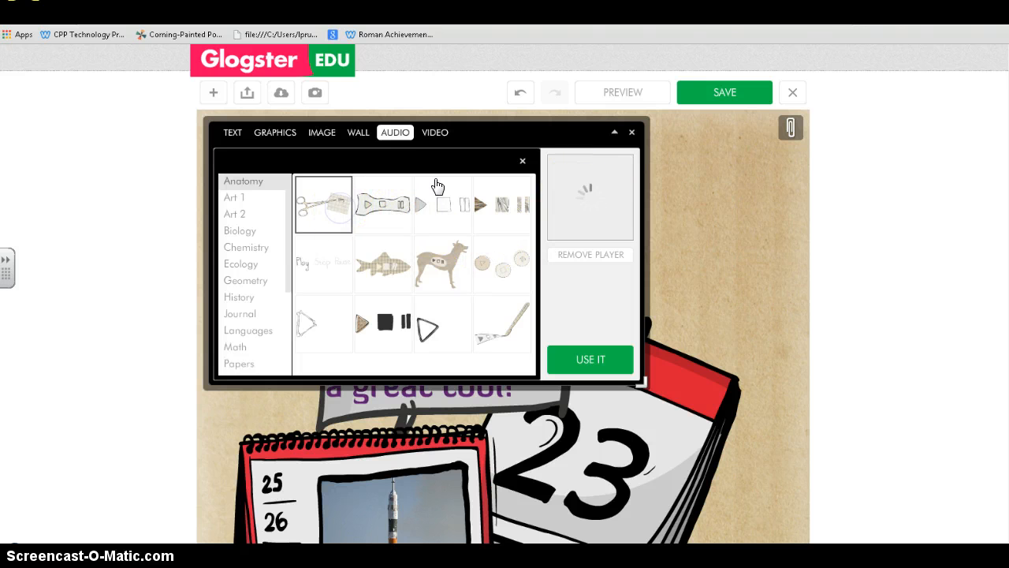
{"action": "left_click", "coordinate": [527, 271]}
{"action": "left_click", "coordinate": [589, 365]}
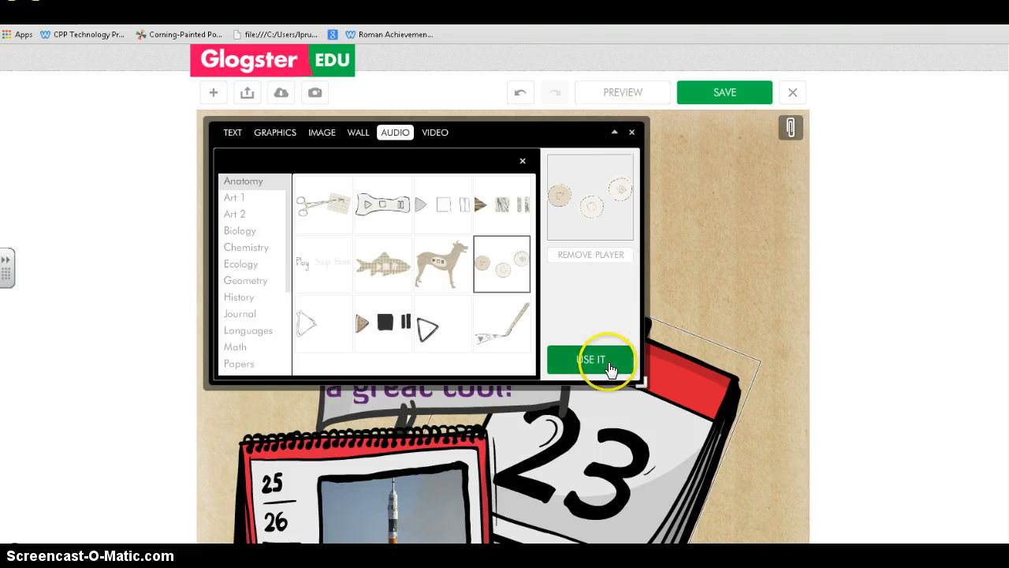
- Move the audio player onto the protractor below the rocket calendar and enlarge it
{"action": "left_click", "coordinate": [635, 132]}
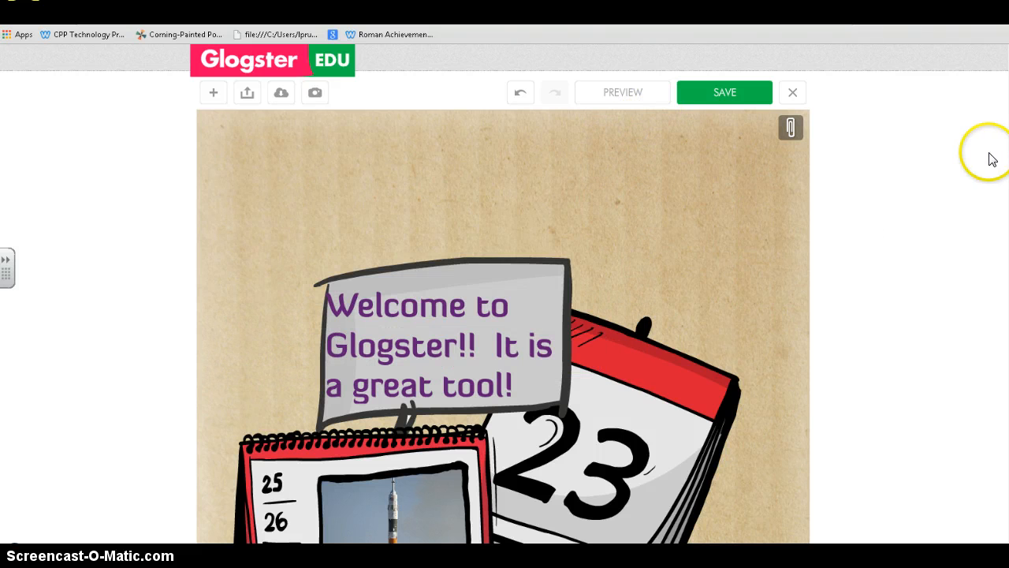
{"action": "scroll", "coordinate": [989, 157], "scroll_direction": "down", "scroll_amount": 3}
{"action": "left_click_drag", "start_coordinate": [1007, 153], "coordinate": [1000, 250]}
{"action": "left_click_drag", "start_coordinate": [683, 214], "coordinate": [703, 377]}
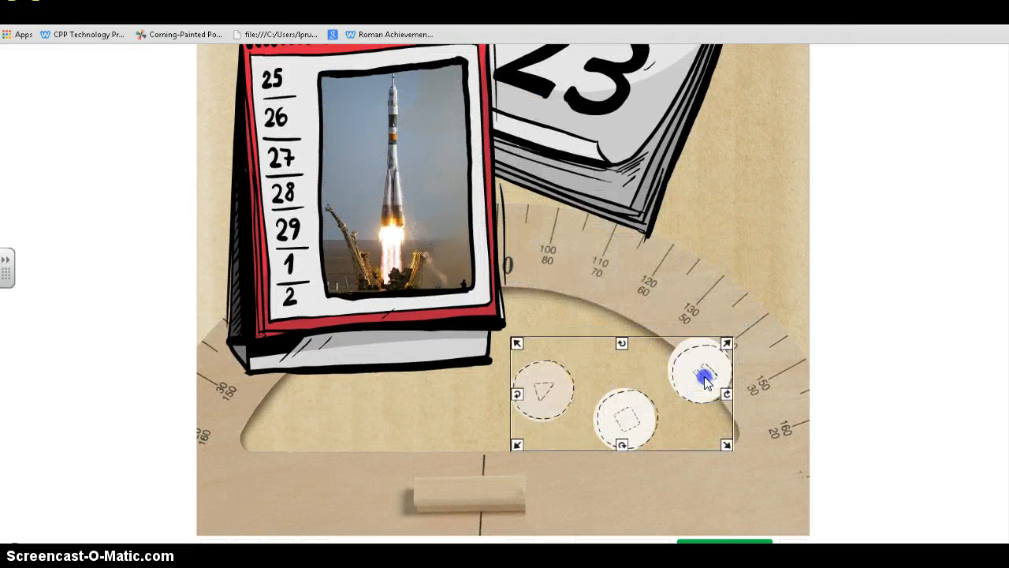
{"action": "left_click_drag", "start_coordinate": [727, 345], "coordinate": [766, 232]}
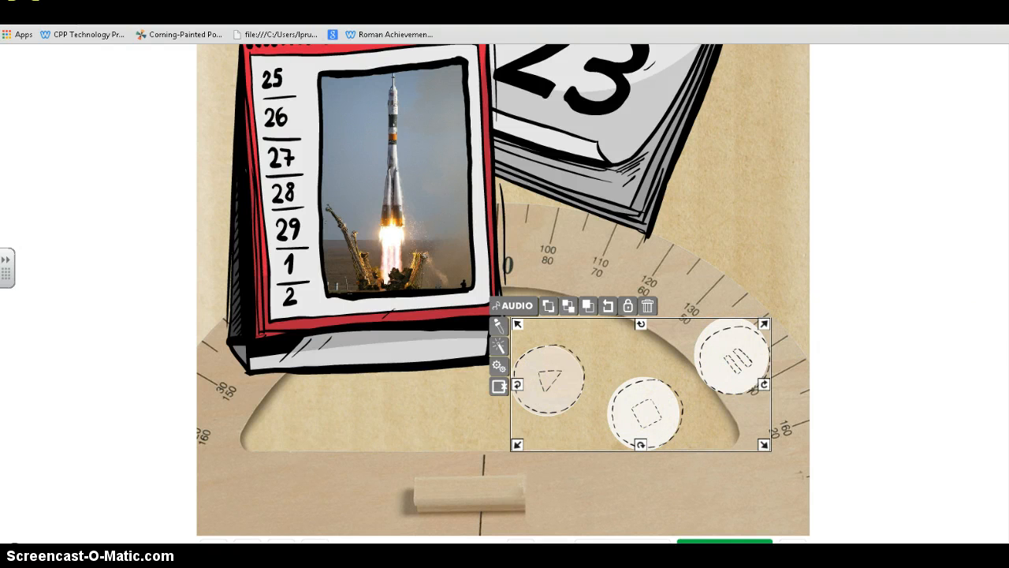
{"action": "scroll", "coordinate": [518, 129], "scroll_direction": "up", "scroll_amount": 5}
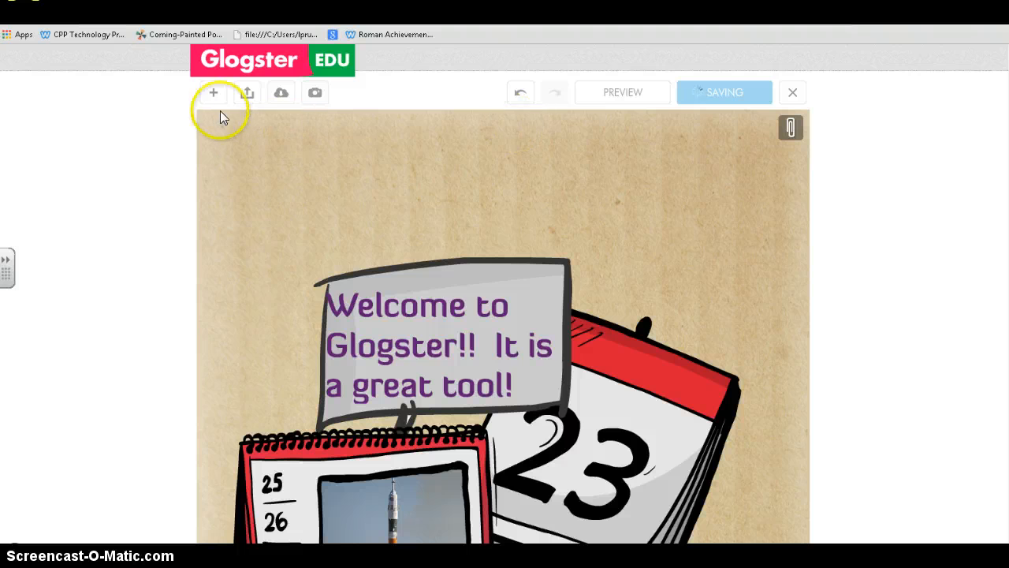
- Search YouTube for 'rockets' videos and choose the rocket launch video
{"action": "left_click", "coordinate": [213, 95]}
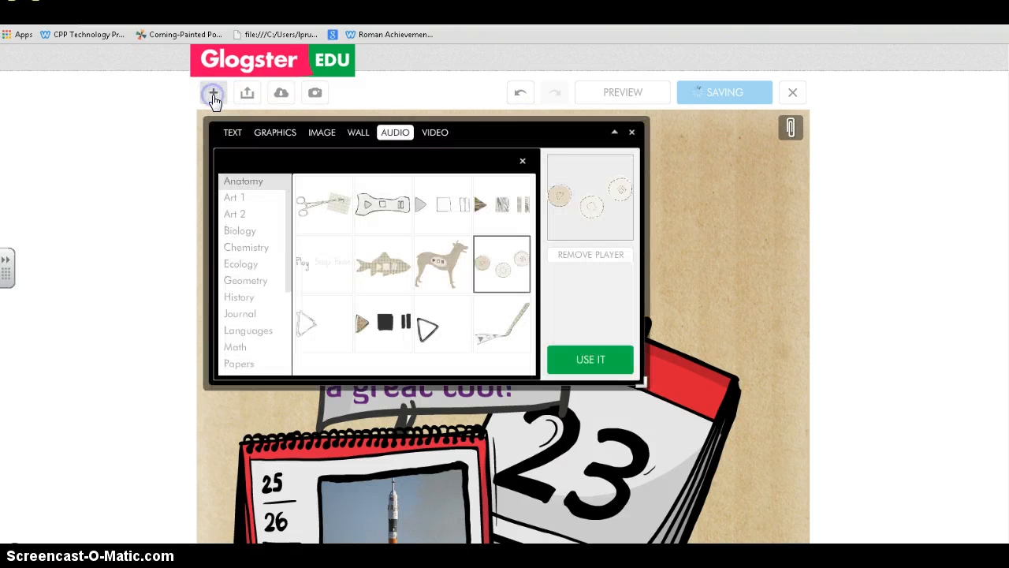
{"action": "left_click", "coordinate": [433, 134]}
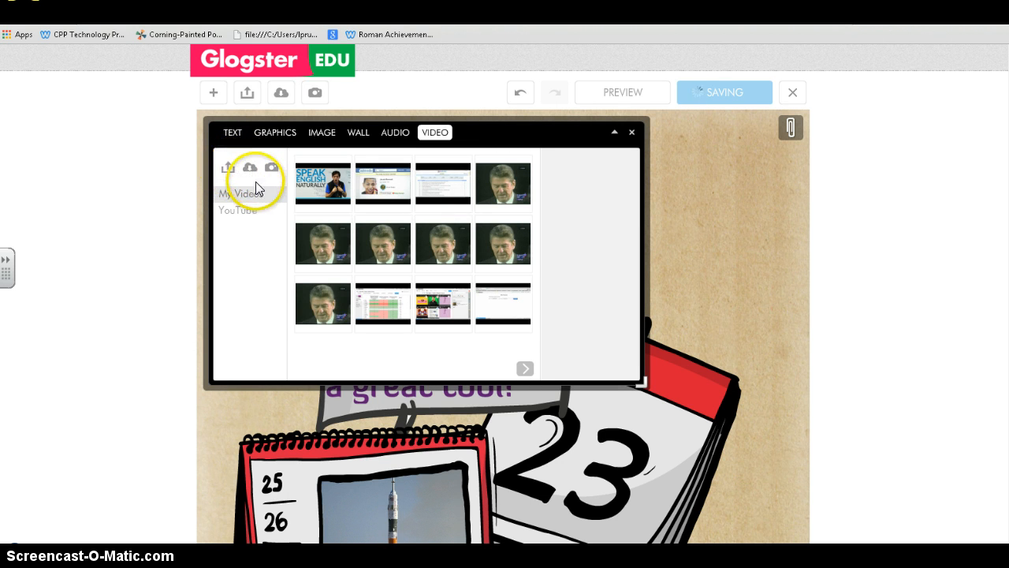
{"action": "left_click", "coordinate": [254, 217]}
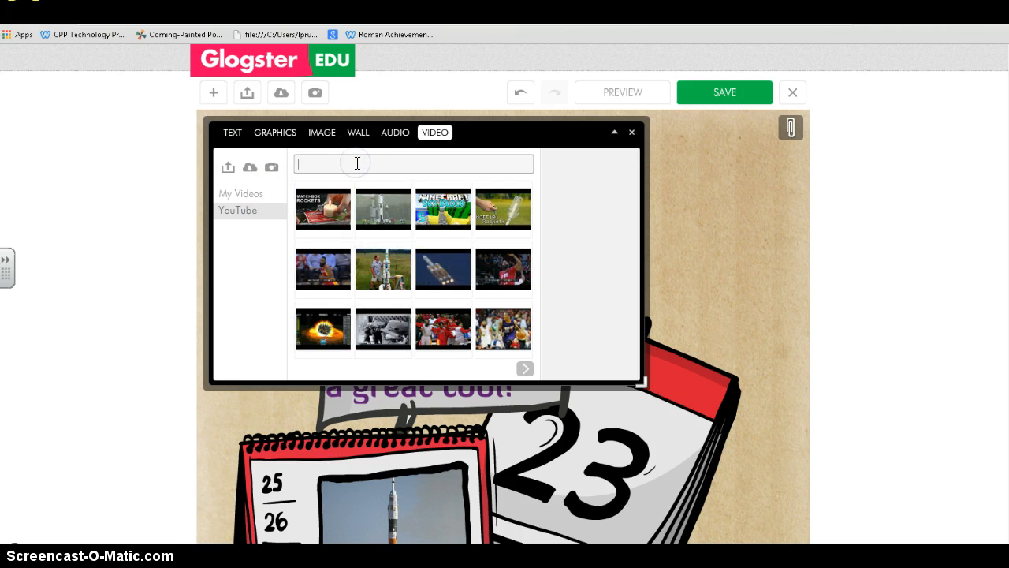
{"action": "key", "text": "Return"}
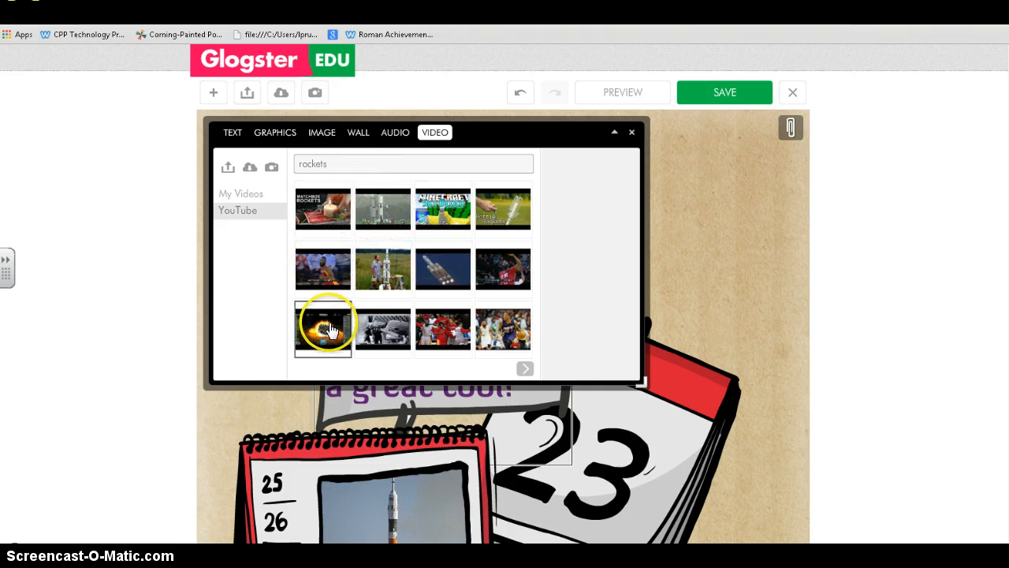
{"action": "left_click", "coordinate": [524, 369]}
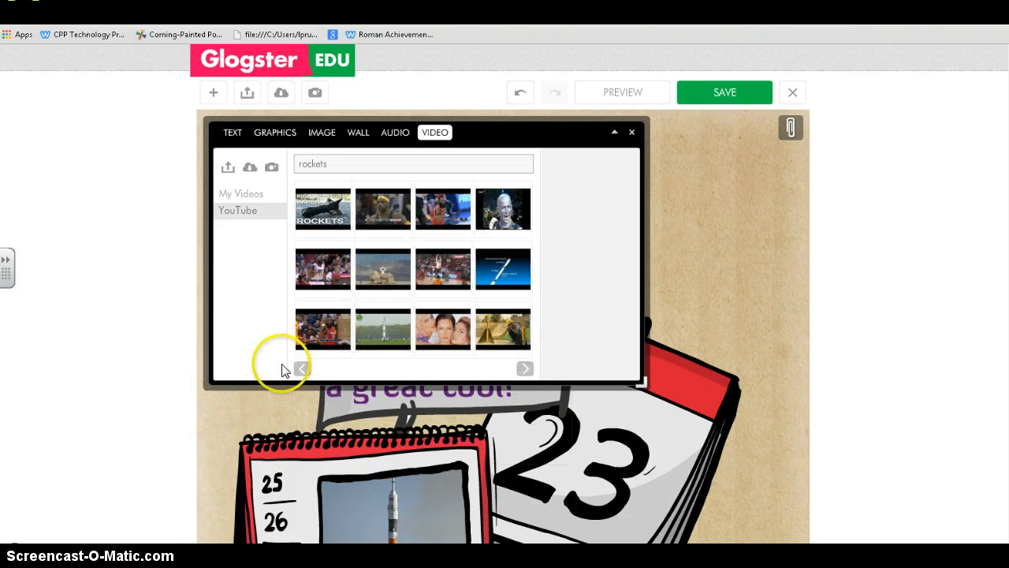
{"action": "left_click", "coordinate": [306, 371]}
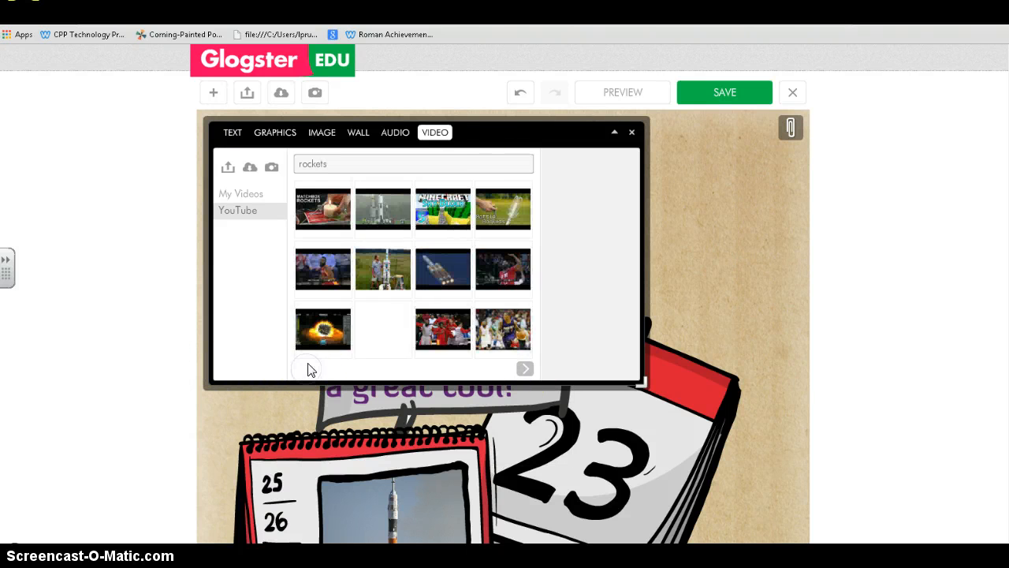
{"action": "left_click", "coordinate": [399, 227]}
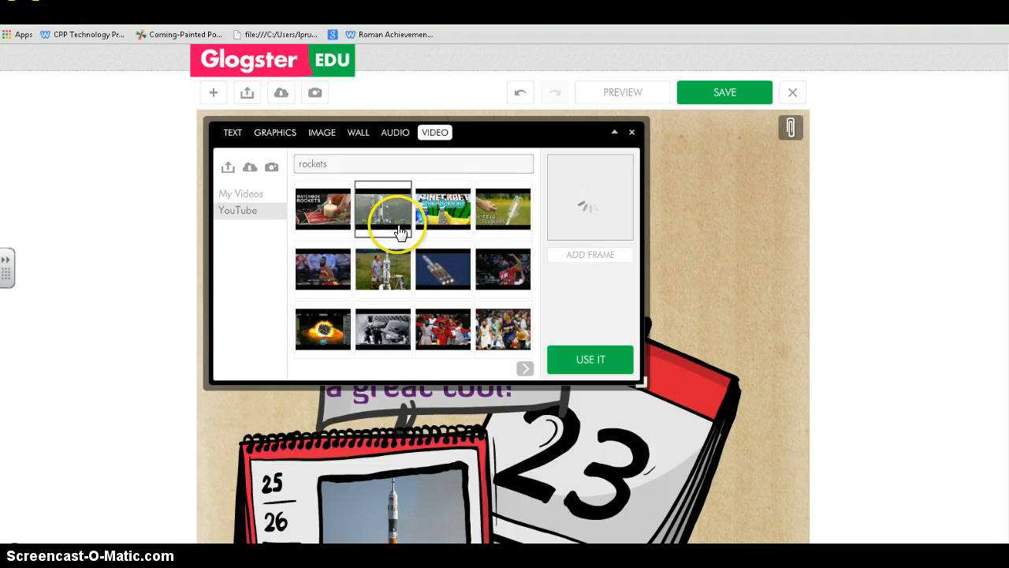
- Put the pink flower frame from Biology around the video and place it on the glog
{"action": "left_click", "coordinate": [597, 260]}
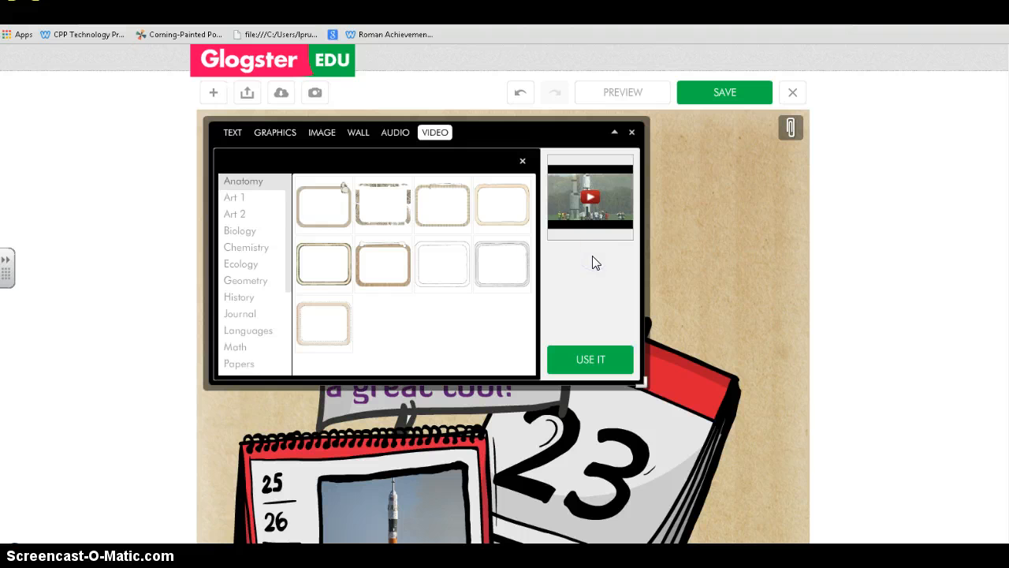
{"action": "left_click", "coordinate": [259, 232]}
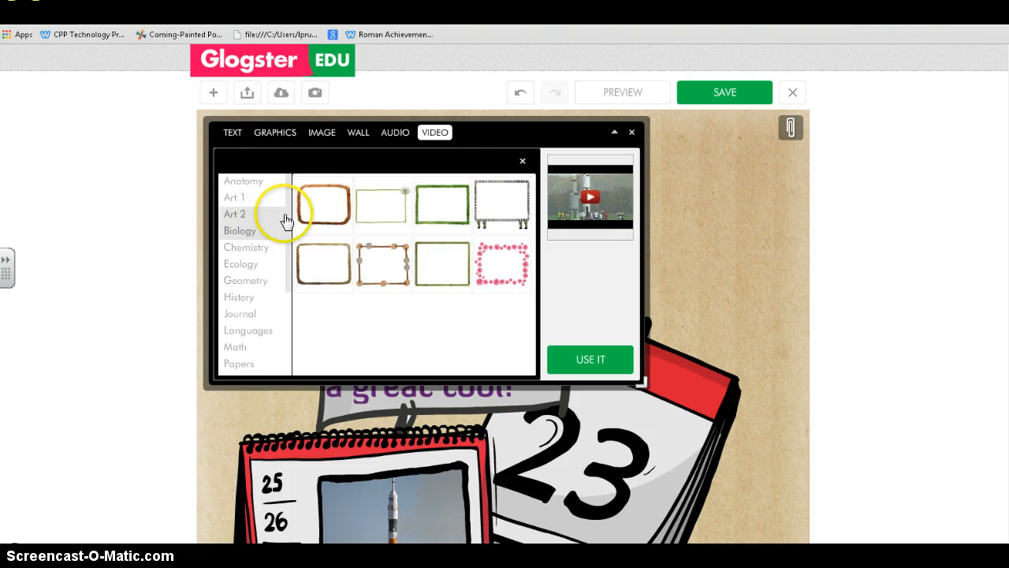
{"action": "left_click", "coordinate": [493, 268]}
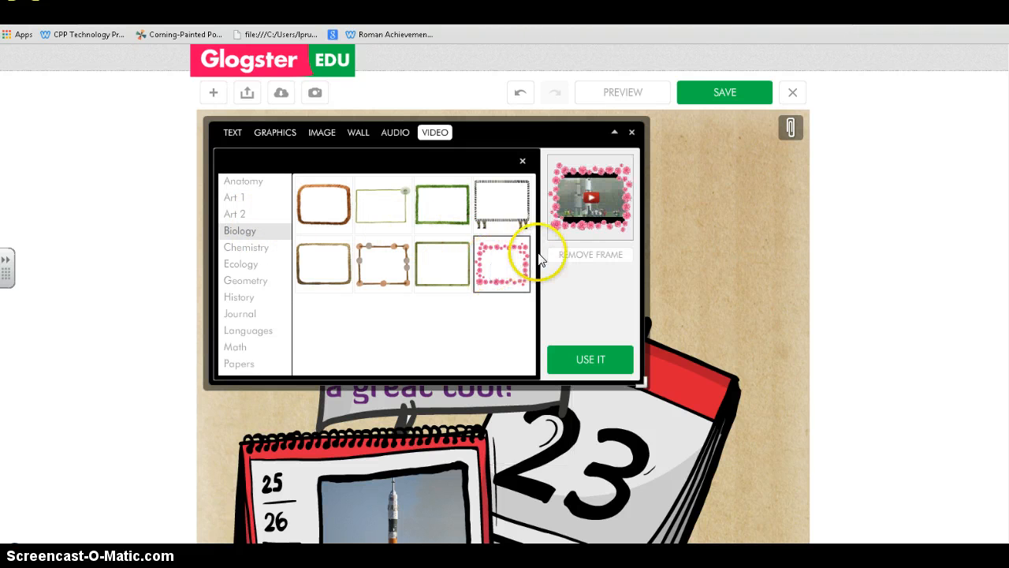
{"action": "left_click", "coordinate": [590, 361]}
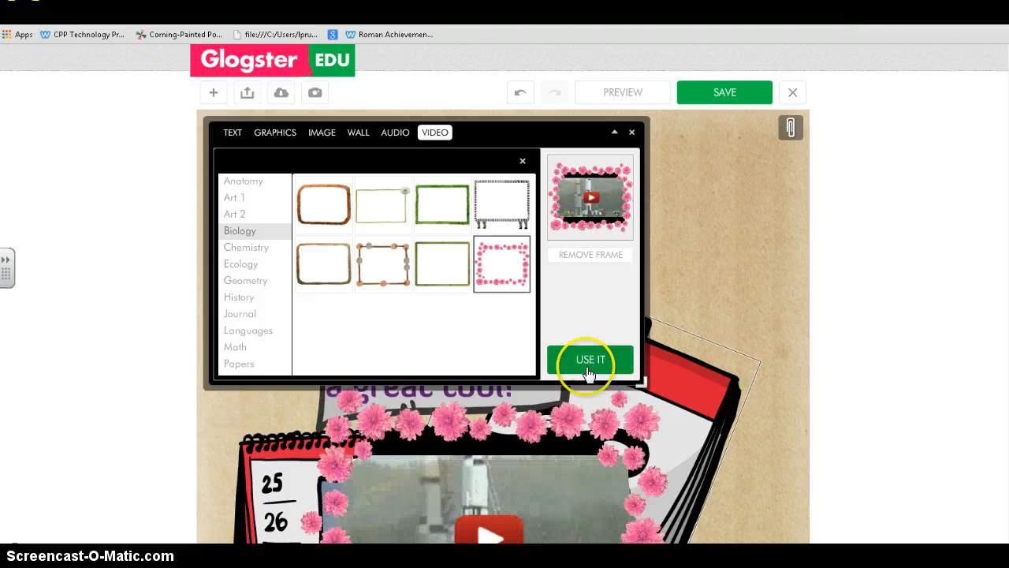
- Move the flower-framed video to the upper right of the glog
{"action": "left_click", "coordinate": [631, 132]}
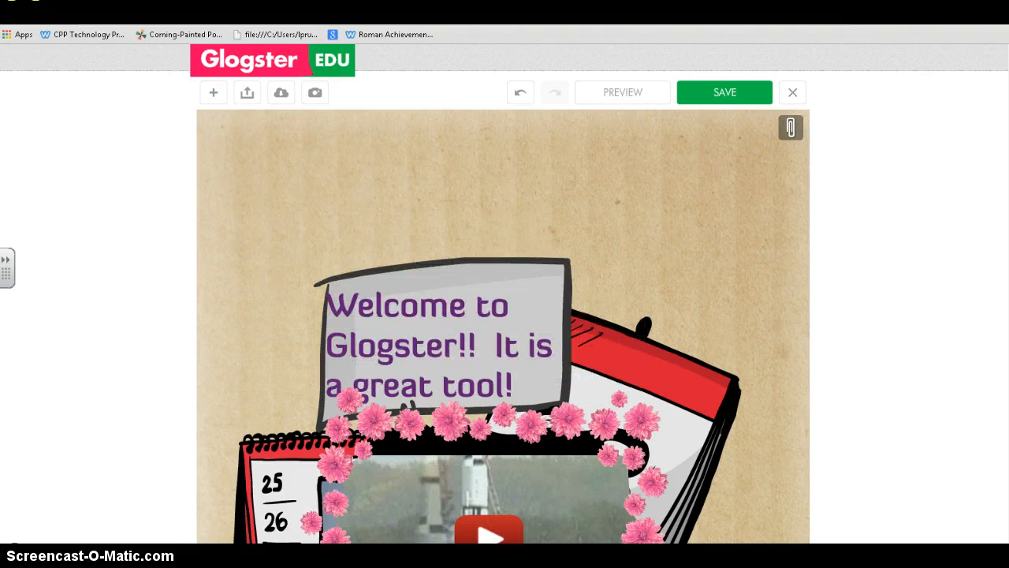
{"action": "scroll", "coordinate": [865, 166], "scroll_direction": "down", "scroll_amount": 4}
{"action": "scroll", "coordinate": [865, 166], "scroll_direction": "up", "scroll_amount": 1}
{"action": "scroll", "coordinate": [998, 167], "scroll_direction": "up", "scroll_amount": 3}
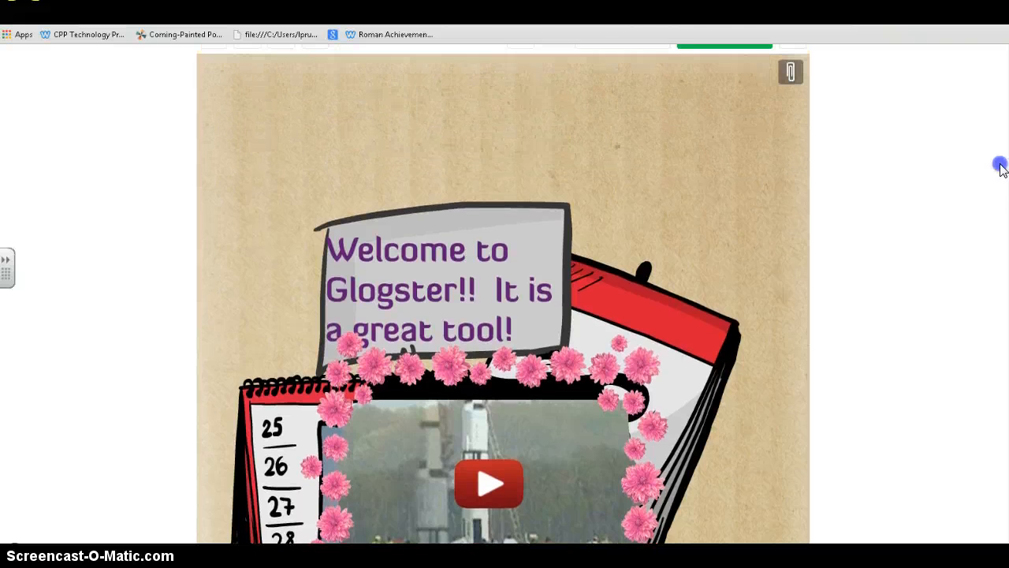
{"action": "left_click", "coordinate": [591, 387]}
{"action": "left_click_drag", "start_coordinate": [605, 334], "coordinate": [762, 96]}
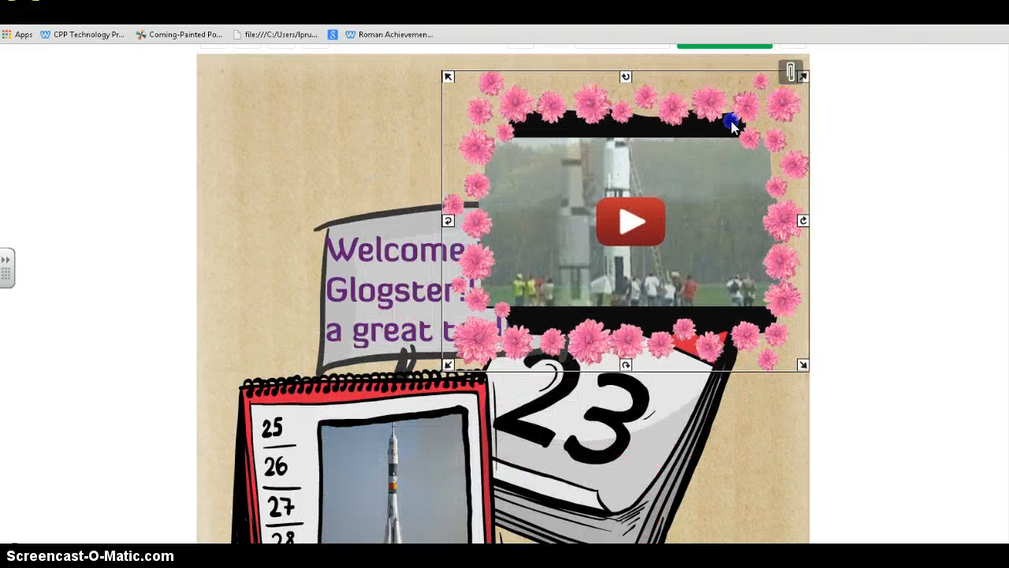
- Move the welcome bubble to the upper left and tilt it counter-clockwise
{"action": "left_click", "coordinate": [538, 221]}
{"action": "left_click_drag", "start_coordinate": [392, 264], "coordinate": [290, 179]}
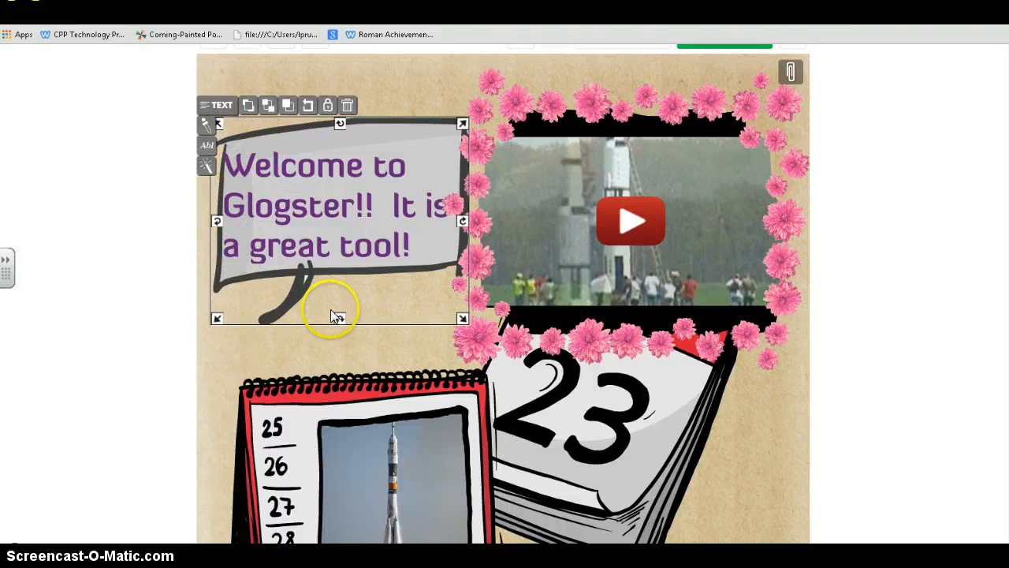
{"action": "left_click_drag", "start_coordinate": [339, 318], "coordinate": [349, 245]}
- Move the rocket calendar up and left and shrink it smaller
{"action": "left_click_drag", "start_coordinate": [343, 411], "coordinate": [327, 382]}
{"action": "left_click_drag", "start_coordinate": [479, 342], "coordinate": [418, 416]}
{"action": "left_click", "coordinate": [858, 356]}
{"action": "scroll", "coordinate": [978, 331], "scroll_direction": "down", "scroll_amount": 7}
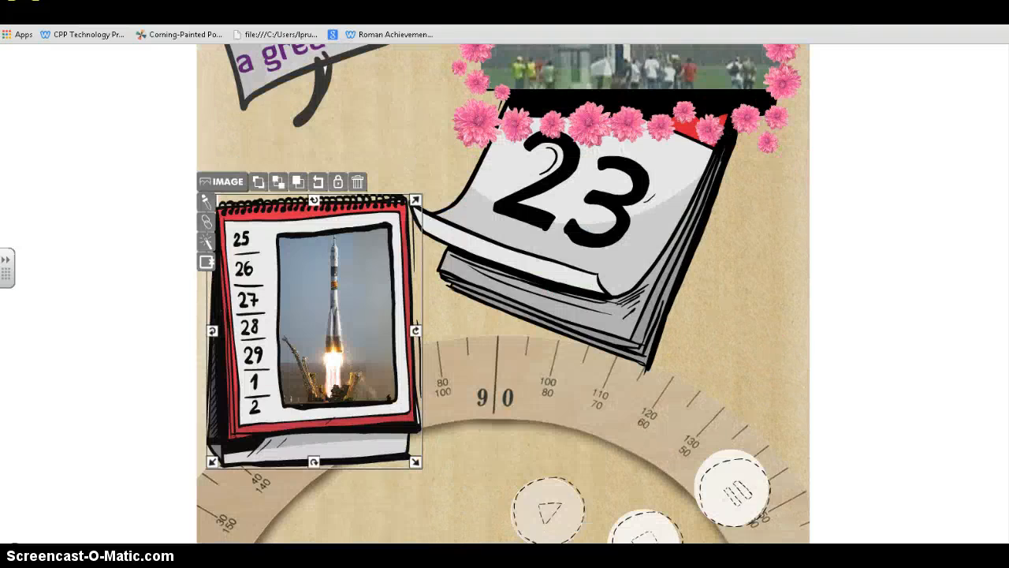
{"action": "scroll", "coordinate": [978, 331], "scroll_direction": "up", "scroll_amount": 8}
{"action": "scroll", "coordinate": [943, 235], "scroll_direction": "down", "scroll_amount": 1}
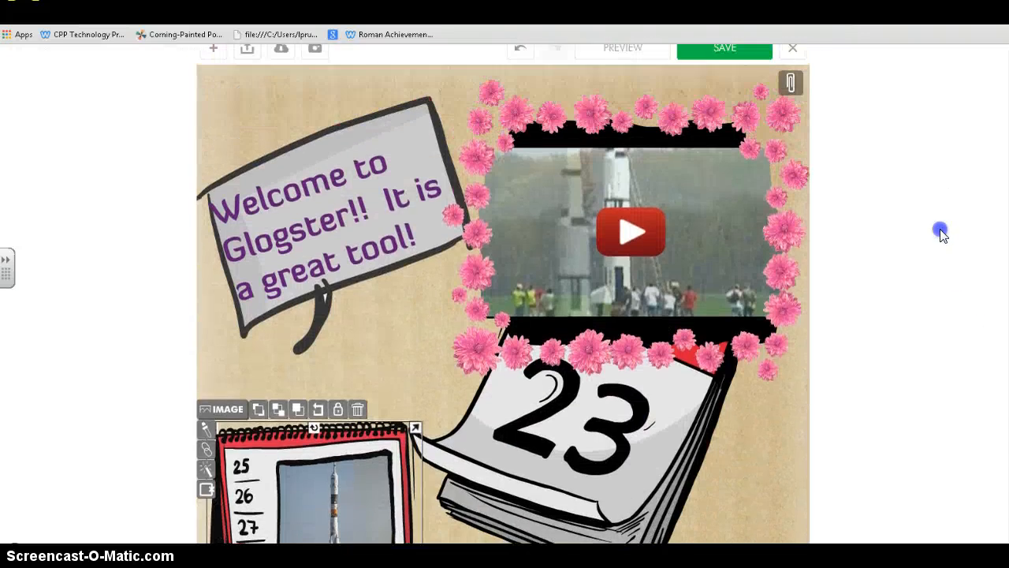
{"action": "scroll", "coordinate": [940, 225], "scroll_direction": "up", "scroll_amount": 1}
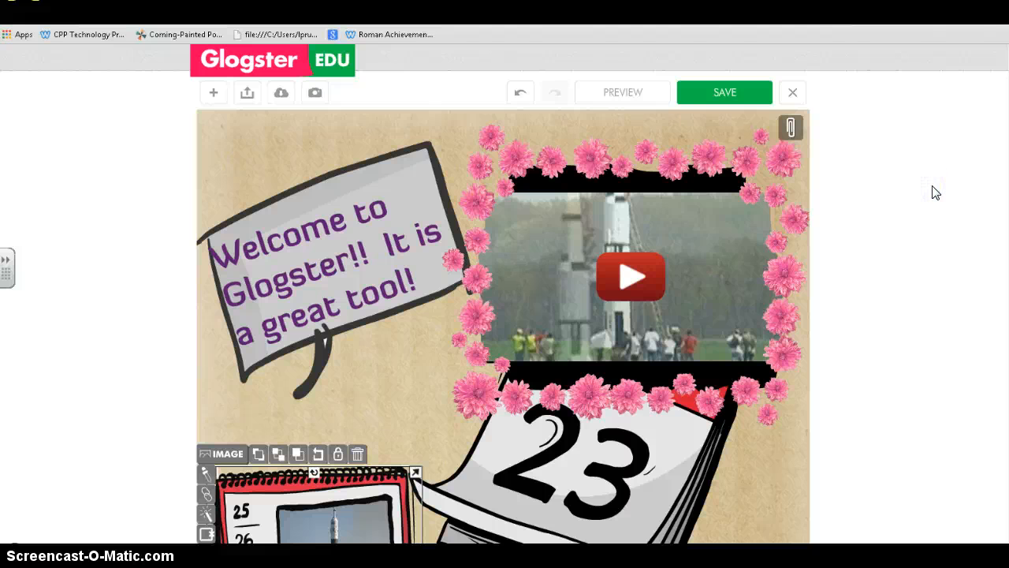
{"action": "left_click", "coordinate": [712, 93]}
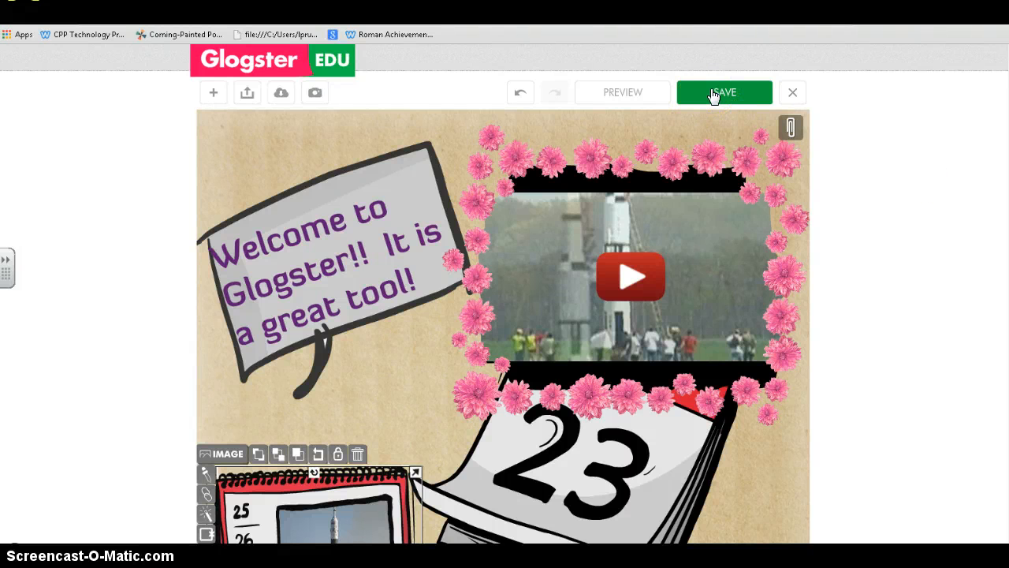
- Replace the glog's name with 'Sample Glog' in the save settings
{"action": "left_click", "coordinate": [712, 93]}
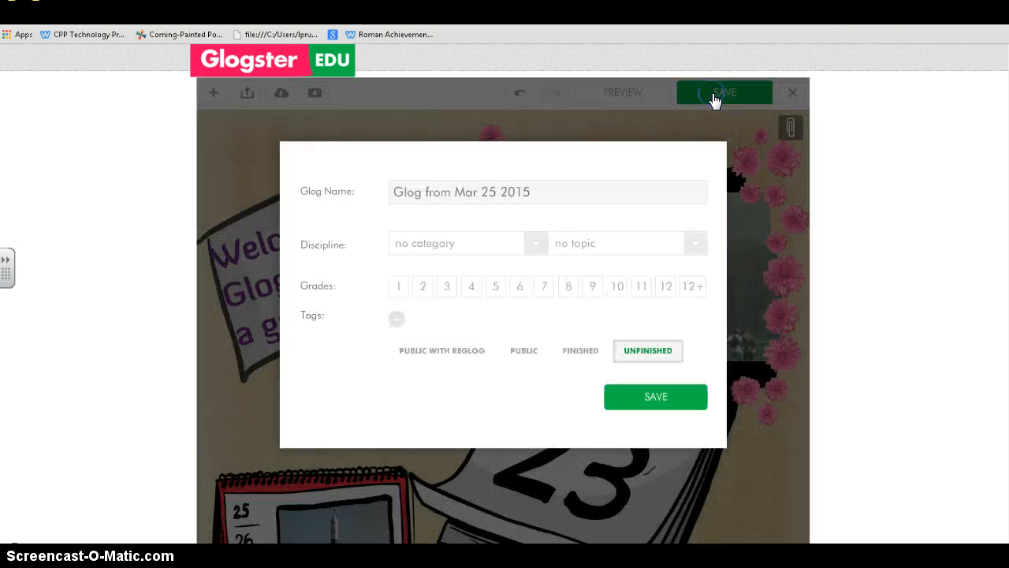
{"action": "left_click", "coordinate": [611, 199]}
{"action": "left_click_drag", "start_coordinate": [593, 194], "coordinate": [400, 180]}
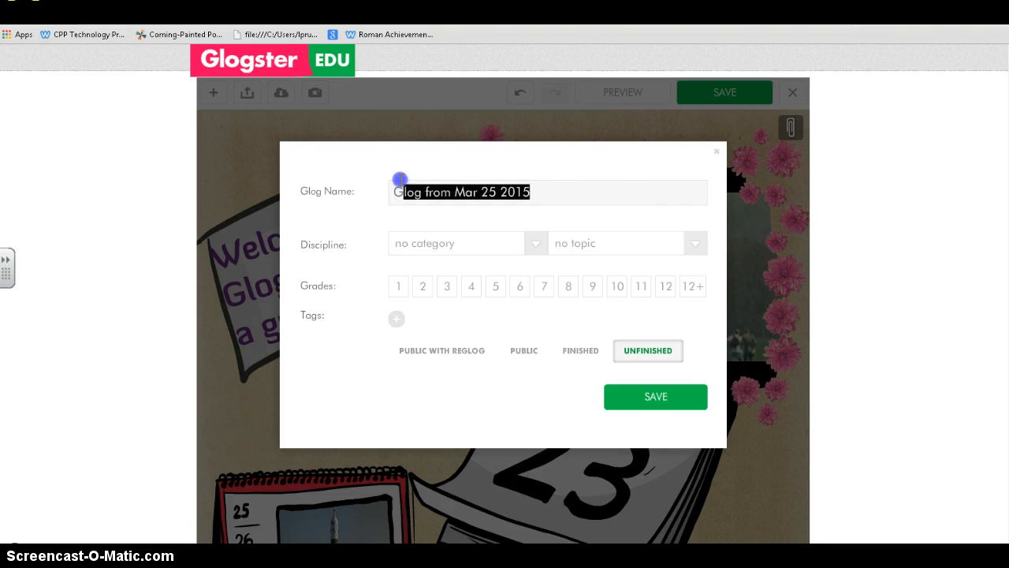
{"action": "type", "text": "Sample Glog"}
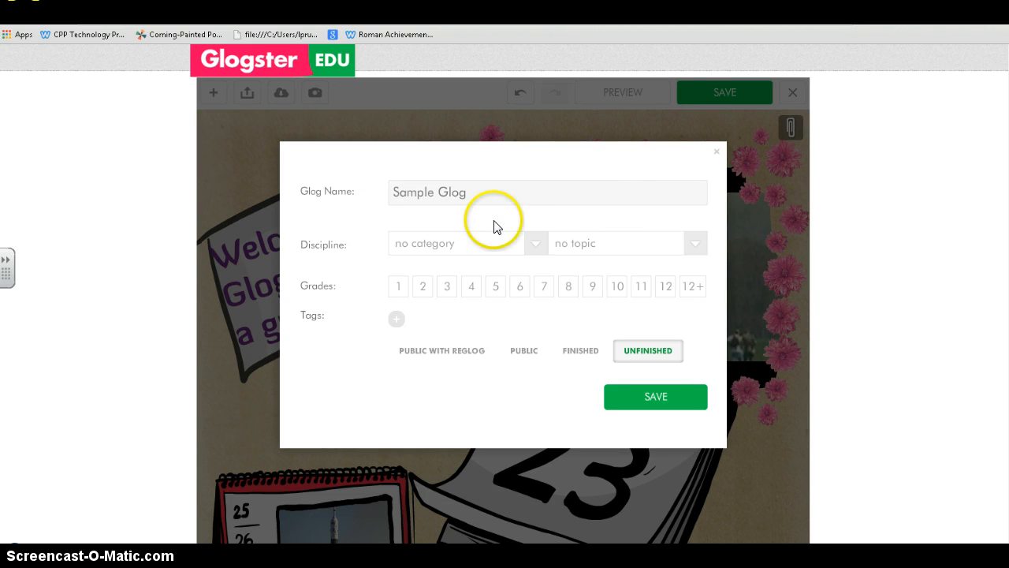
- File the glog under language arts, writers biographies, grade 12
{"action": "left_click", "coordinate": [536, 246]}
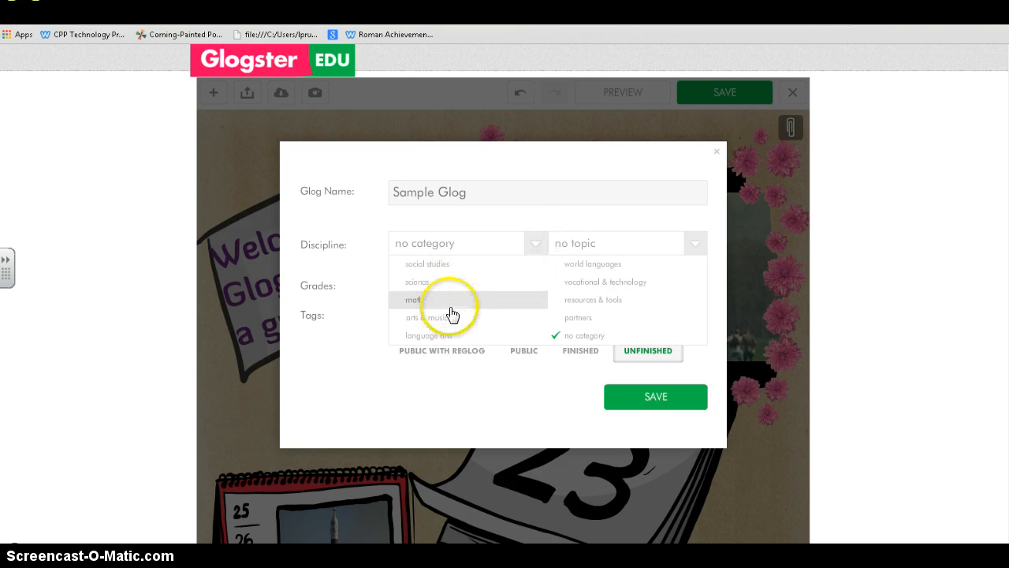
{"action": "left_click", "coordinate": [448, 337]}
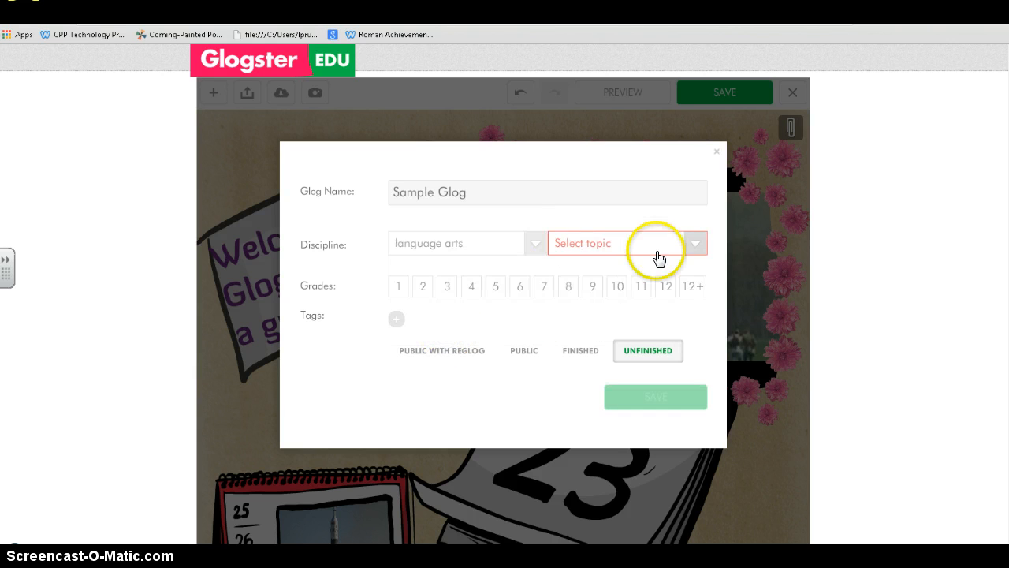
{"action": "left_click", "coordinate": [695, 243]}
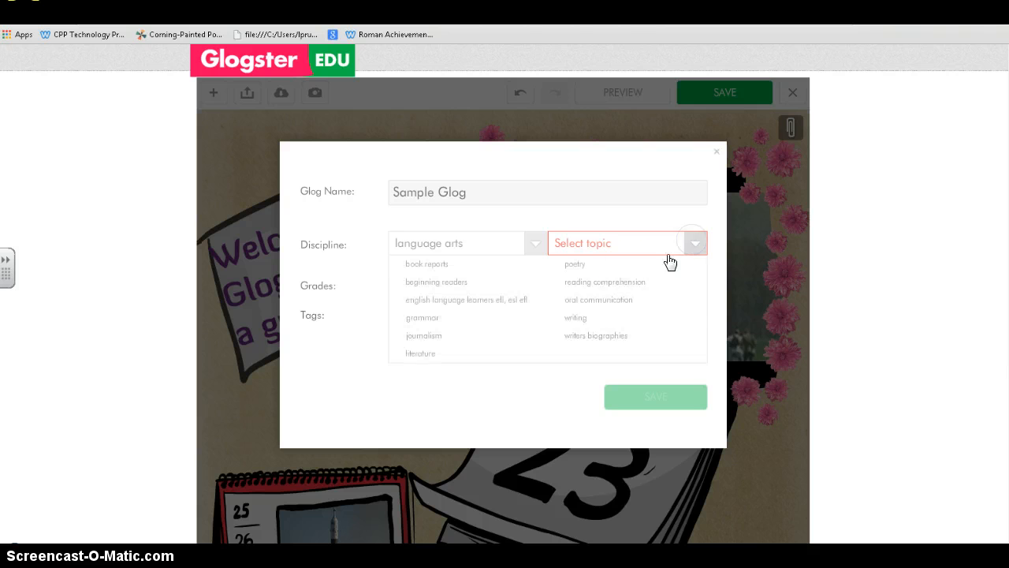
{"action": "left_click", "coordinate": [592, 332]}
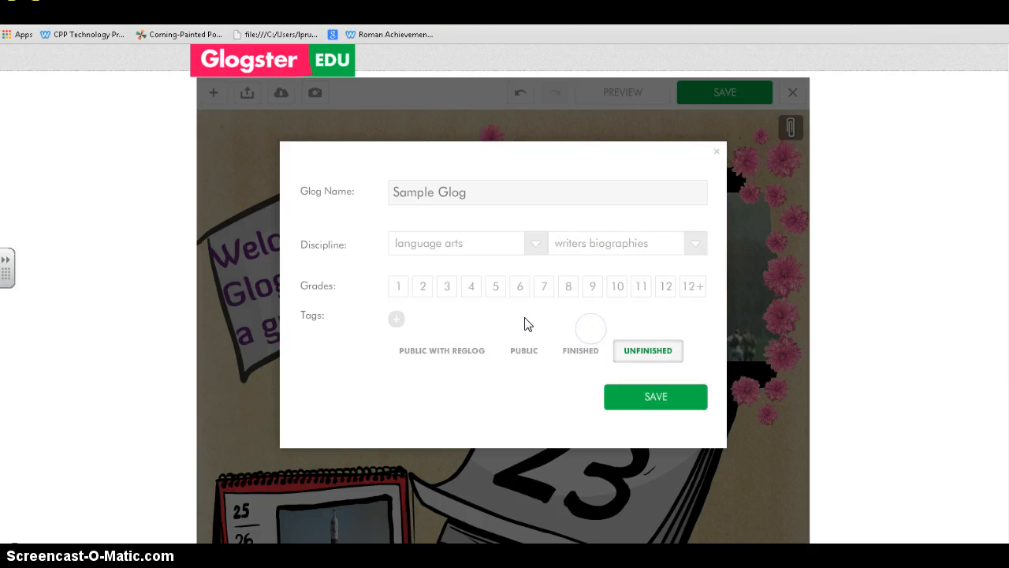
{"action": "left_click", "coordinate": [666, 287]}
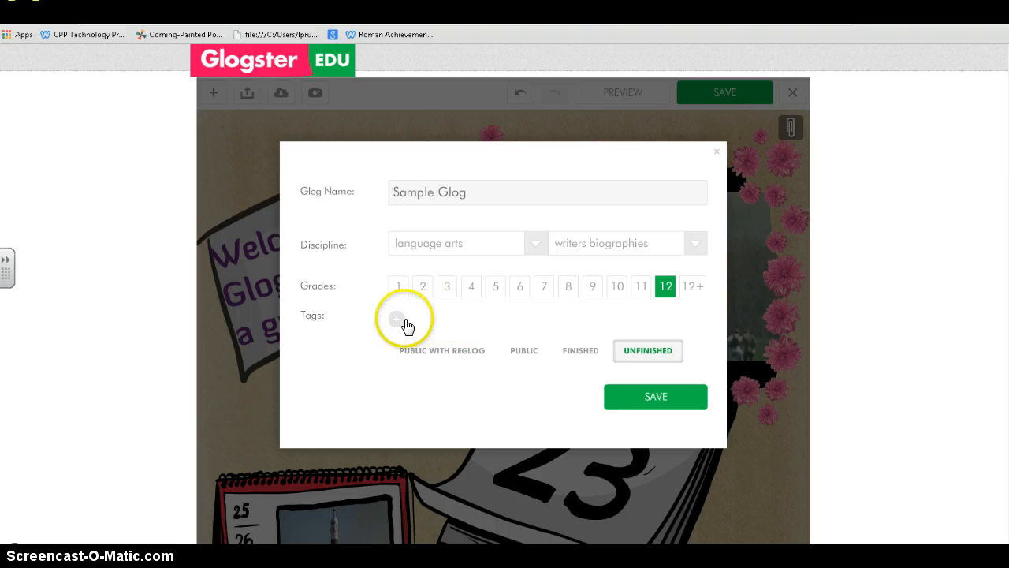
- Set the glog's visibility to plain Public
{"action": "left_click", "coordinate": [521, 351]}
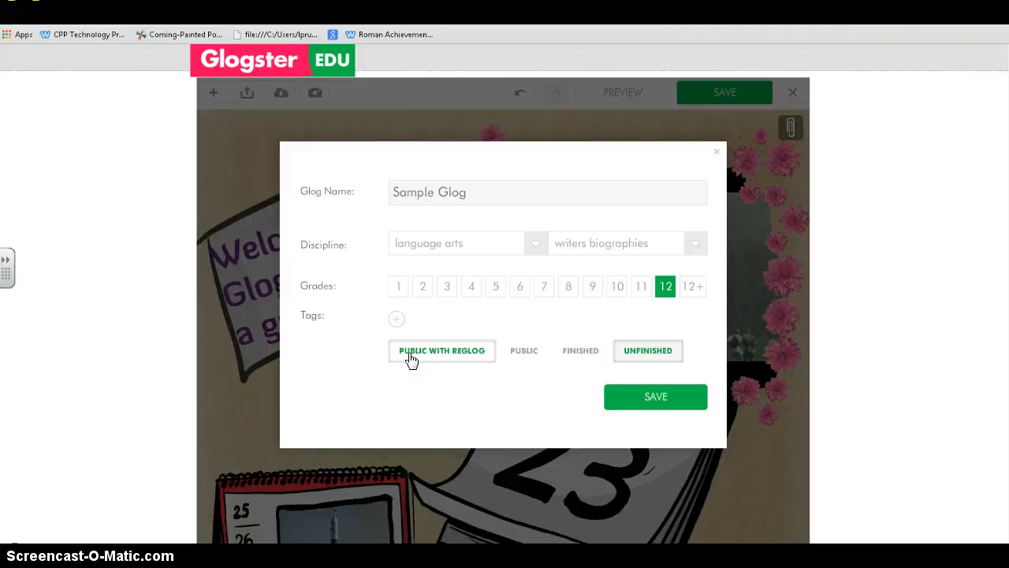
{"action": "left_click", "coordinate": [435, 352]}
{"action": "left_click", "coordinate": [526, 356]}
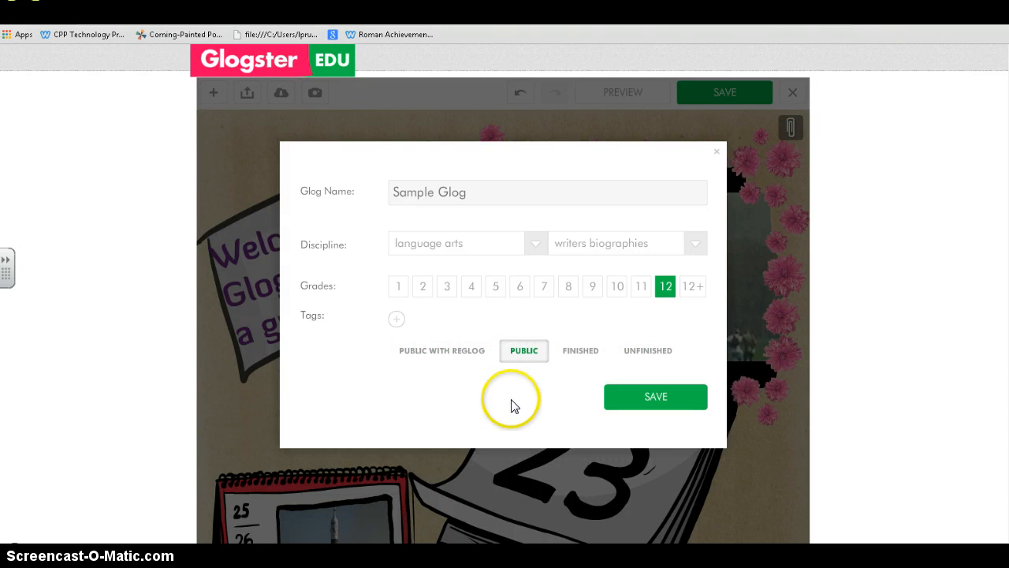
- Save 'Sample Glog' with these settings and scroll through its preview page
{"action": "left_click", "coordinate": [650, 402]}
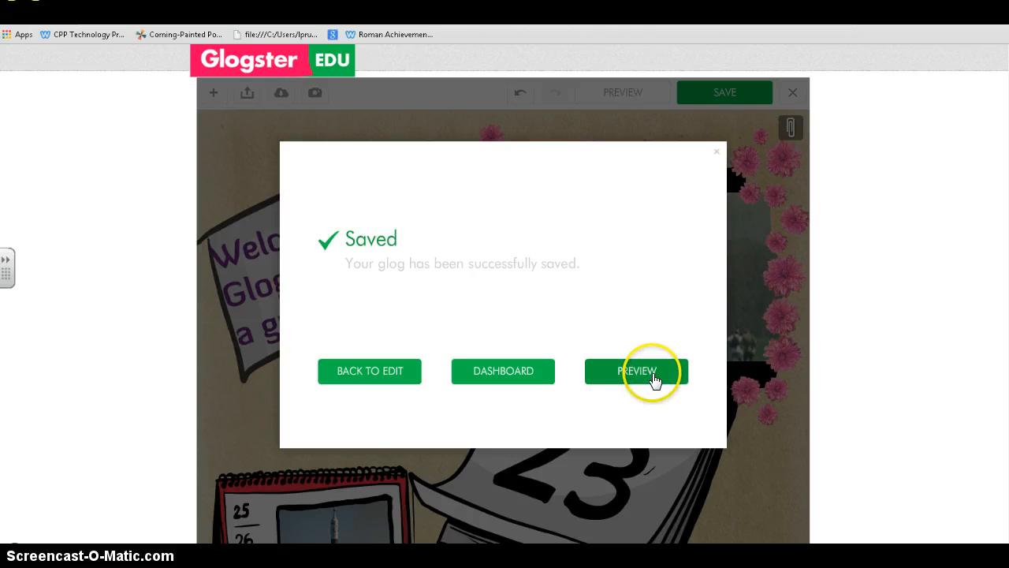
{"action": "left_click", "coordinate": [654, 376]}
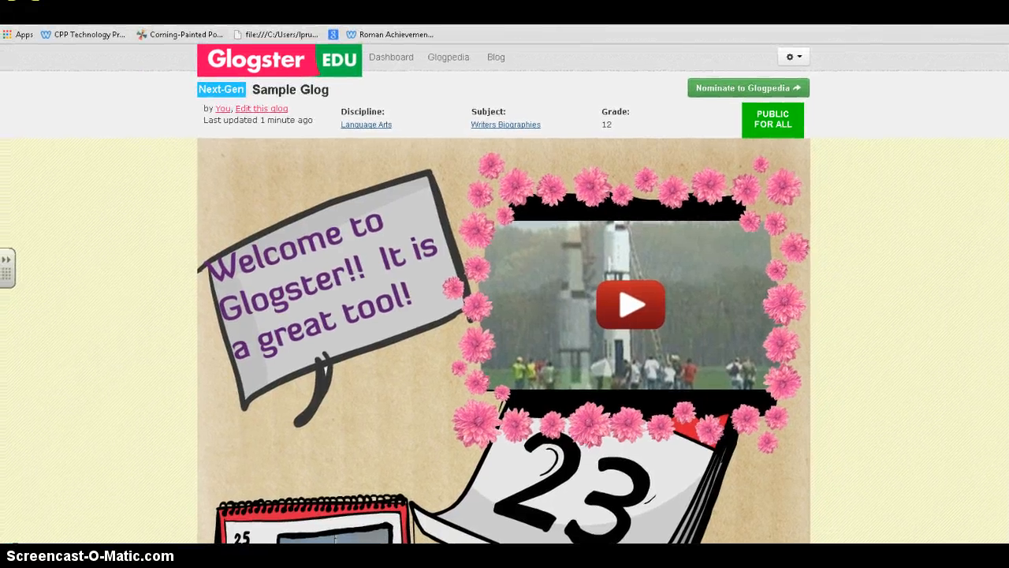
{"action": "scroll", "coordinate": [505, 295], "scroll_direction": "down", "scroll_amount": 3}
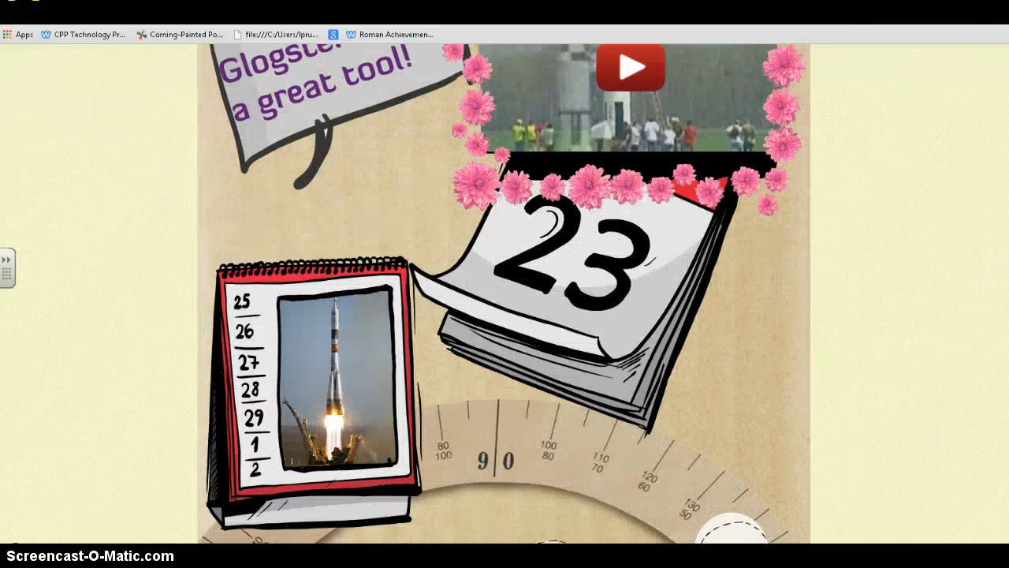
{"action": "scroll", "coordinate": [505, 295], "scroll_direction": "down", "scroll_amount": 6}
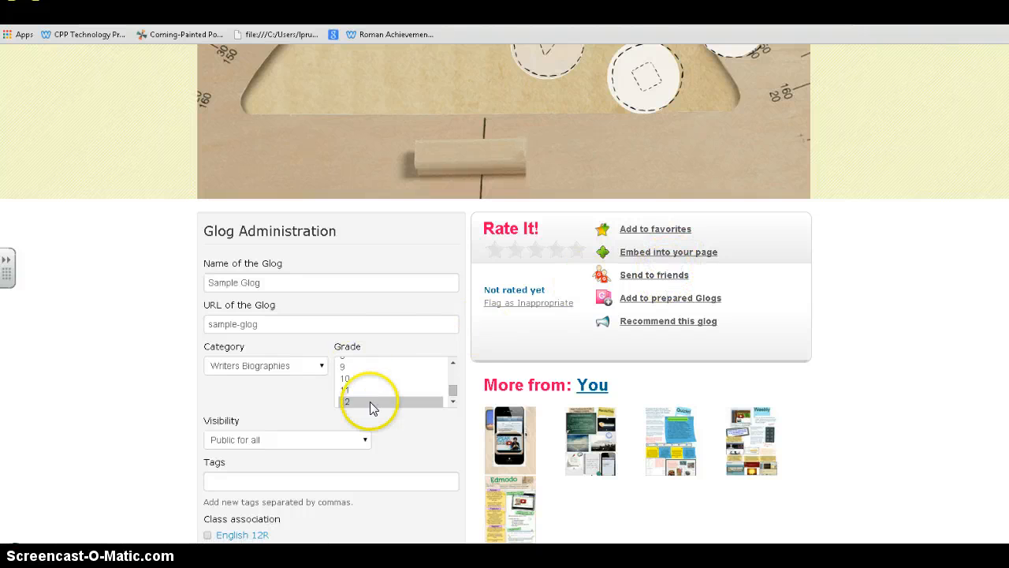
{"action": "scroll", "coordinate": [505, 294], "scroll_direction": "up", "scroll_amount": 15}
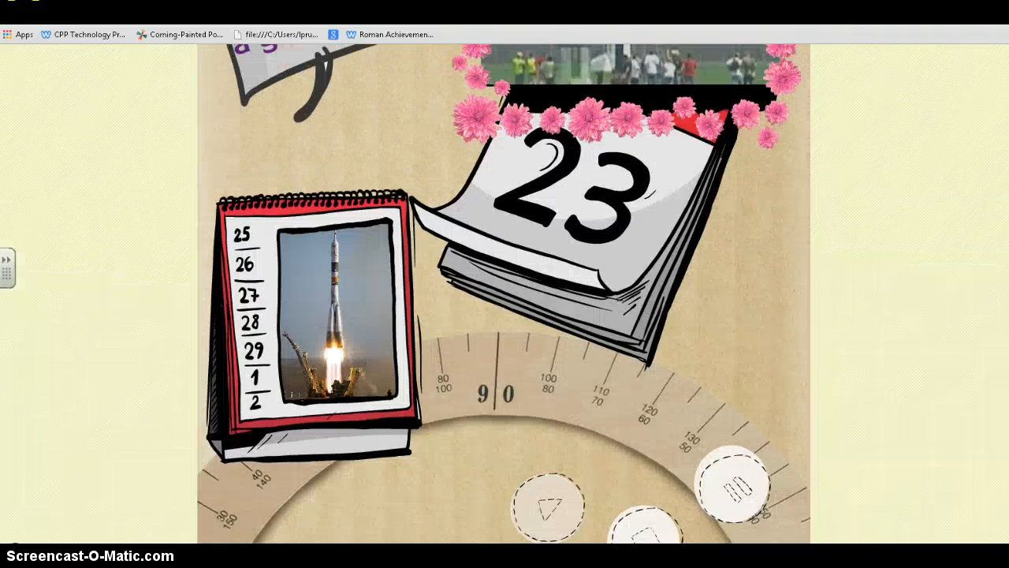